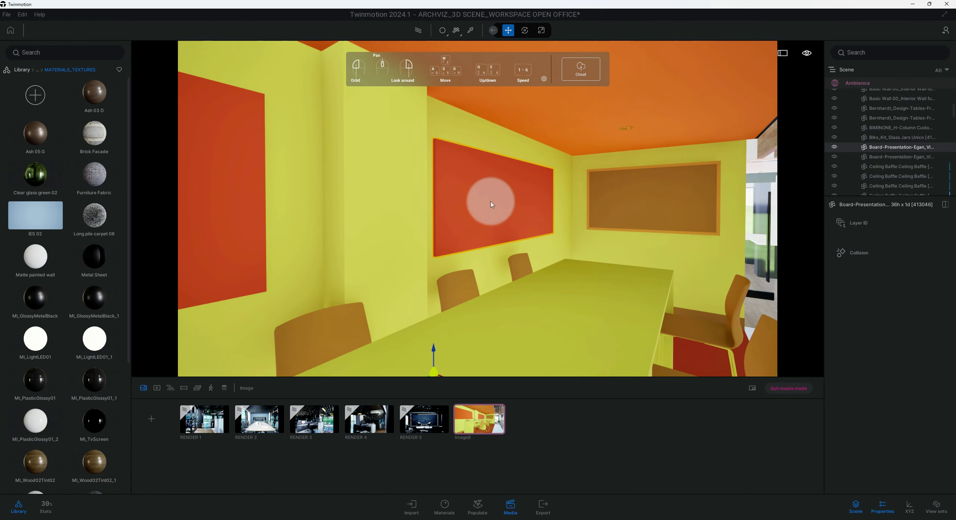
- Apply the white glossy plastic material MI_PlasticGlossy01_2 to both presentation boards on the long wall
{"action": "scroll", "coordinate": [86, 353], "scroll_direction": "down", "scroll_amount": 1}
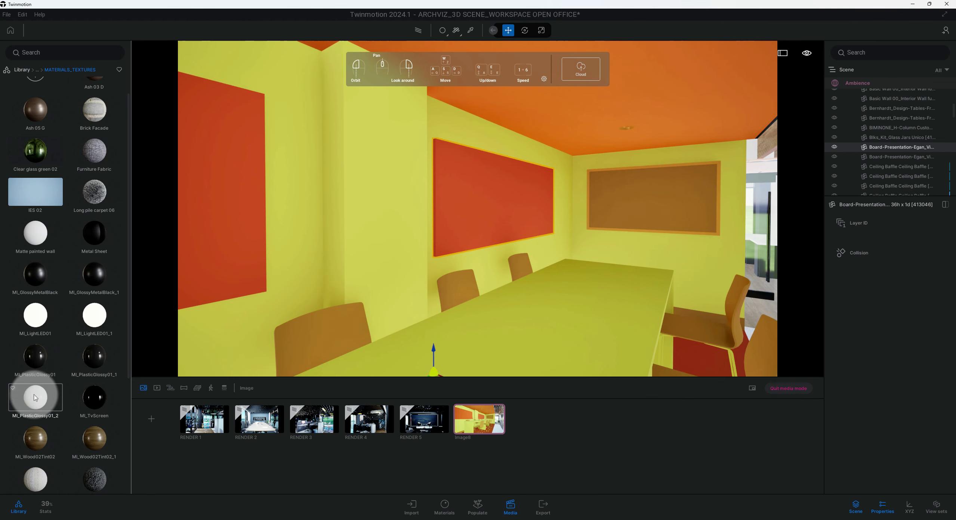
{"action": "left_click_drag", "start_coordinate": [36, 397], "coordinate": [459, 229]}
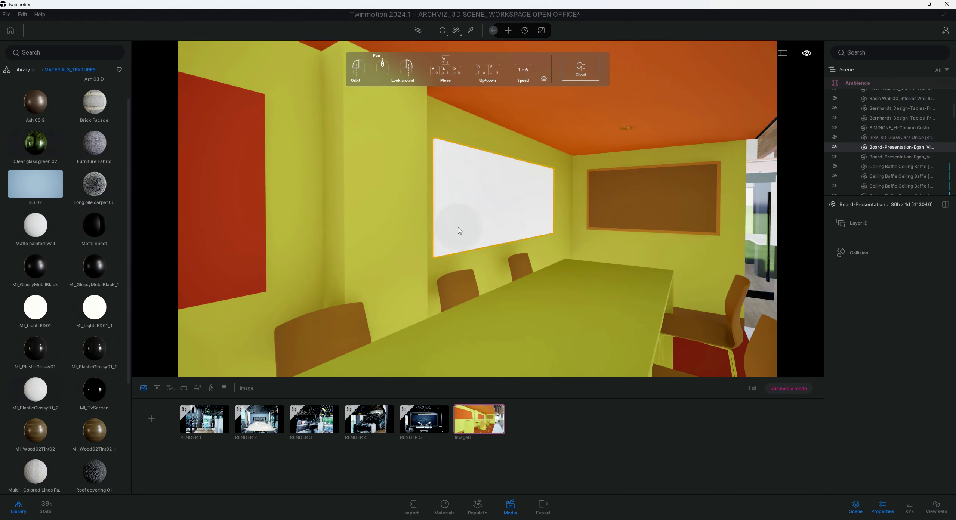
{"action": "middle_click_drag", "start_coordinate": [579, 247], "coordinate": [584, 247]}
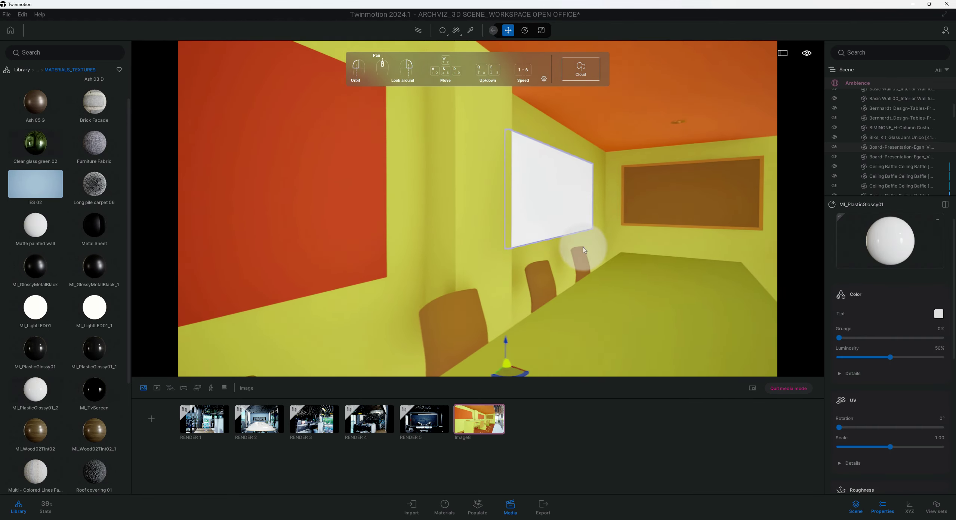
{"action": "scroll", "coordinate": [587, 247], "scroll_direction": "down", "scroll_amount": 3}
{"action": "left_click_drag", "start_coordinate": [901, 247], "coordinate": [505, 245]}
{"action": "middle_click_drag", "start_coordinate": [517, 255], "coordinate": [520, 234]}
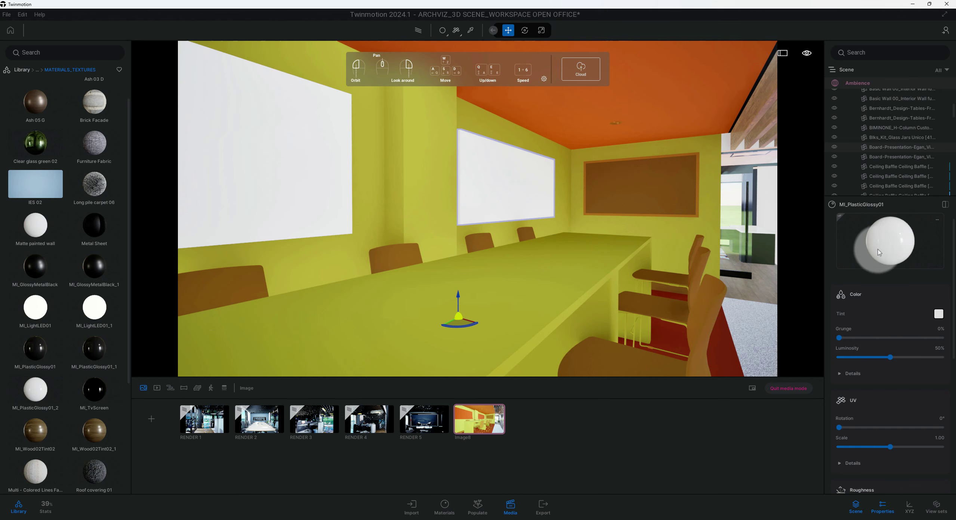
- Apply the same white glossy plastic to the seats of all chairs around the meeting table
{"action": "left_click_drag", "start_coordinate": [879, 253], "coordinate": [701, 263]}
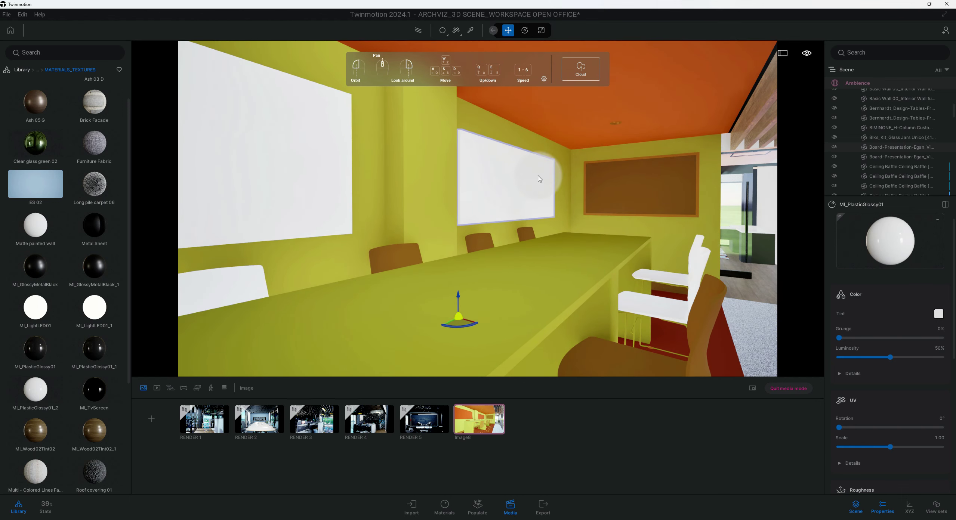
{"action": "key", "text": "s"}
{"action": "left_click_drag", "start_coordinate": [871, 232], "coordinate": [613, 285]}
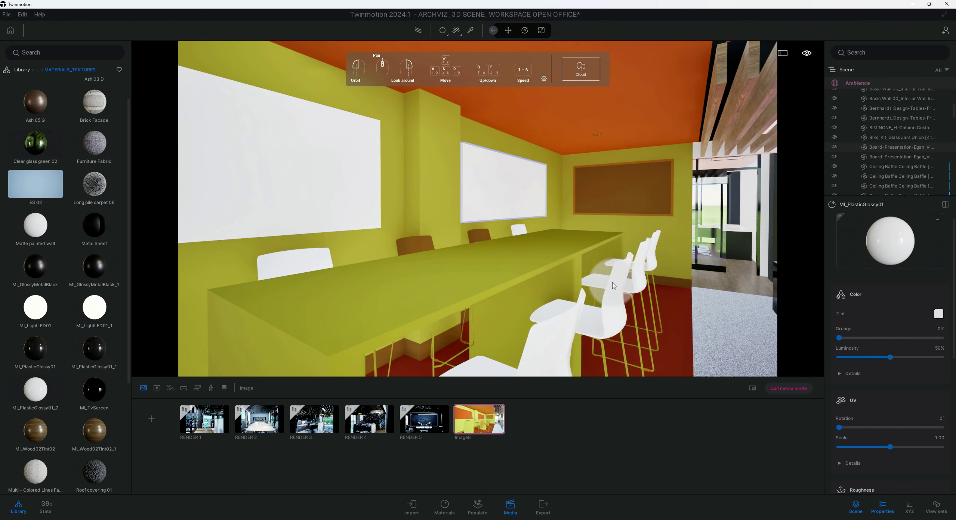
{"action": "key", "text": "w"}
{"action": "left_click_drag", "start_coordinate": [877, 225], "coordinate": [483, 242]}
{"action": "left_click_drag", "start_coordinate": [900, 256], "coordinate": [405, 260]}
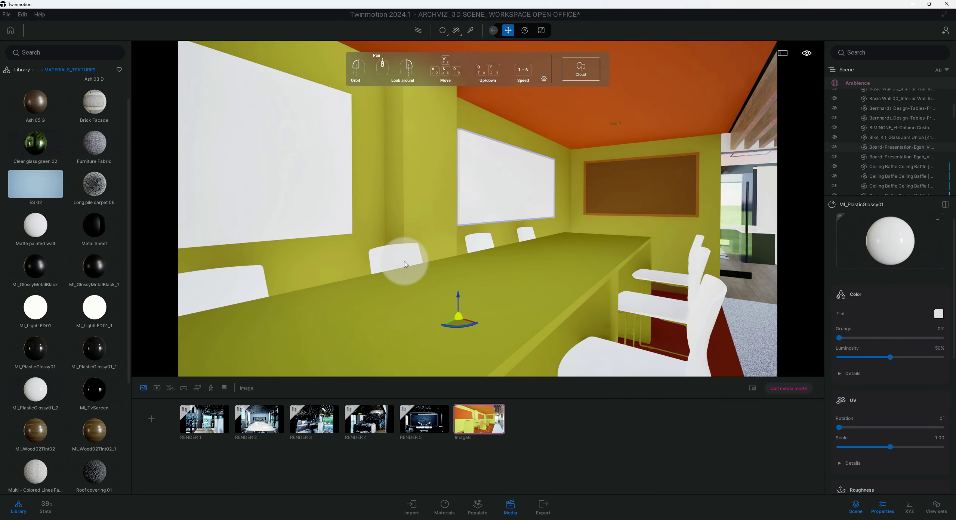
- Apply the Stucco Matt blue material to the long wall behind the presentation boards
{"action": "middle_click_drag", "start_coordinate": [476, 261], "coordinate": [505, 231]}
{"action": "key", "text": "s"}
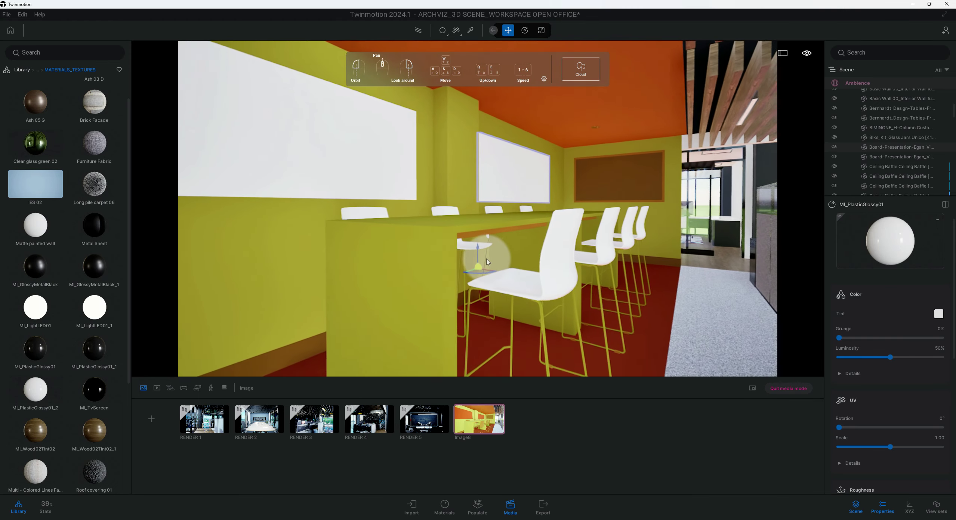
{"action": "left_click_drag", "start_coordinate": [527, 223], "coordinate": [495, 198]}
{"action": "scroll", "coordinate": [561, 189], "scroll_direction": "down", "scroll_amount": 4}
{"action": "scroll", "coordinate": [561, 190], "scroll_direction": "up", "scroll_amount": 2}
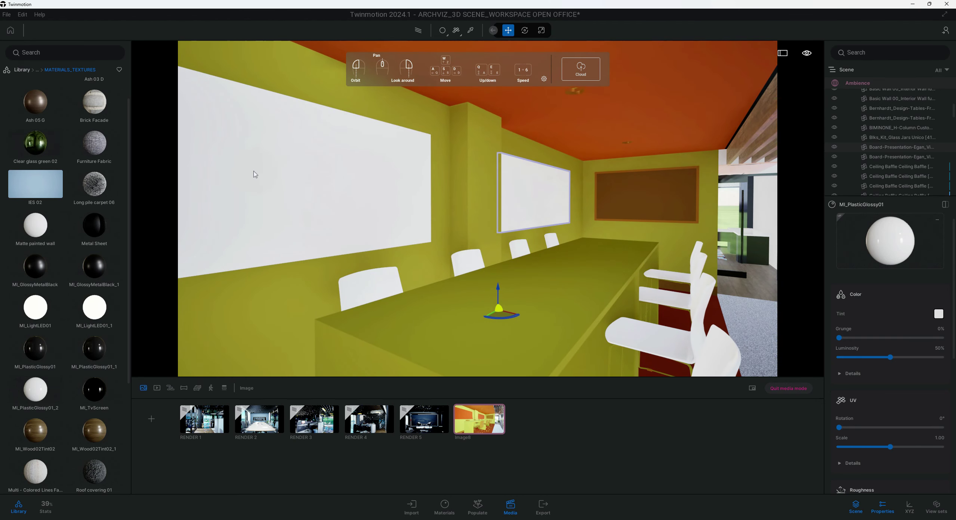
{"action": "left_click_drag", "start_coordinate": [192, 176], "coordinate": [126, 160]}
{"action": "left_click_drag", "start_coordinate": [434, 203], "coordinate": [508, 159]}
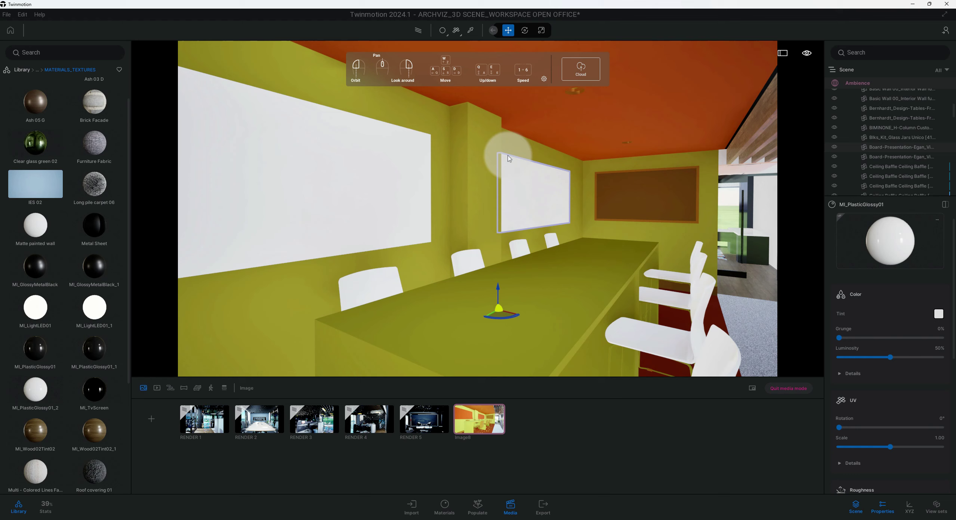
{"action": "left_click_drag", "start_coordinate": [608, 191], "coordinate": [242, 334]}
{"action": "scroll", "coordinate": [74, 187], "scroll_direction": "down", "scroll_amount": 5}
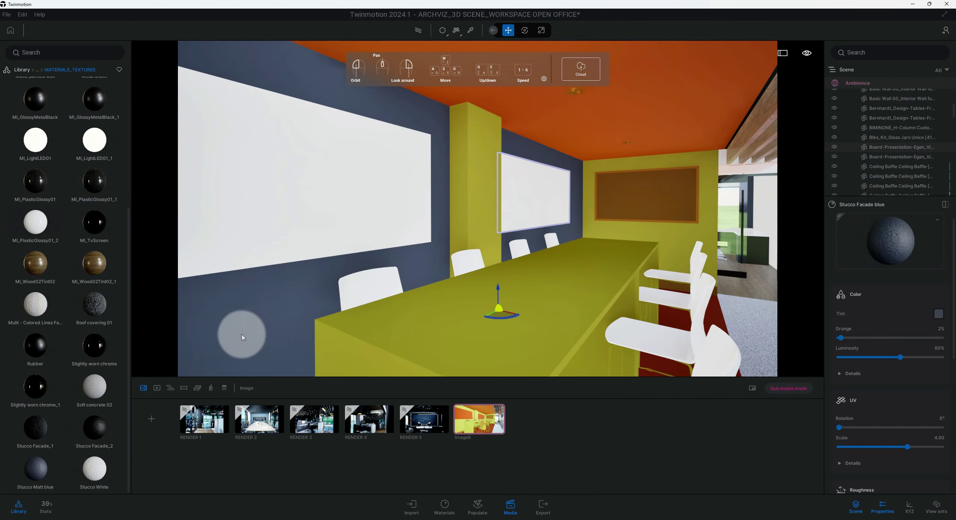
- Apply the blue stucco to the front and both side faces of the column between the boards
{"action": "left_click_drag", "start_coordinate": [896, 247], "coordinate": [454, 211]}
{"action": "left_click_drag", "start_coordinate": [885, 251], "coordinate": [488, 225]}
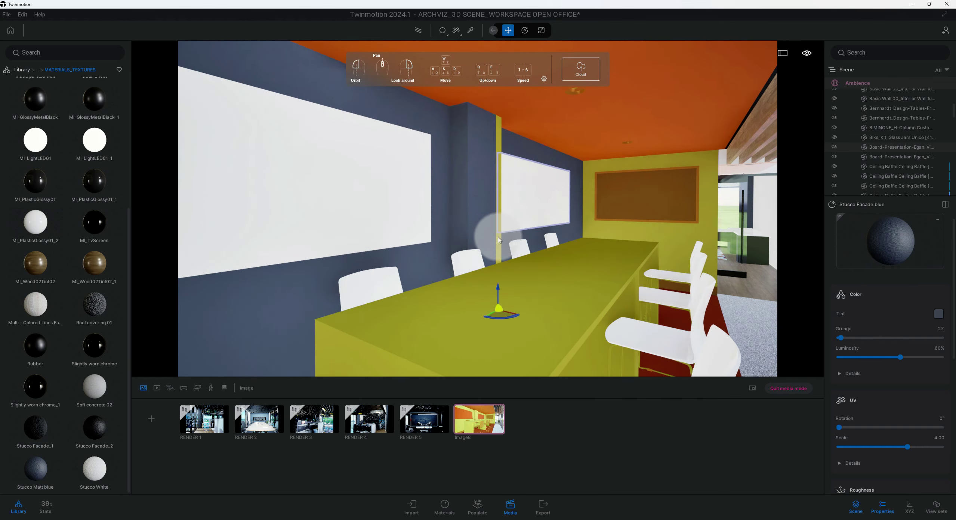
{"action": "scroll", "coordinate": [498, 236], "scroll_direction": "up", "scroll_amount": 3}
{"action": "left_click_drag", "start_coordinate": [505, 260], "coordinate": [351, 262]}
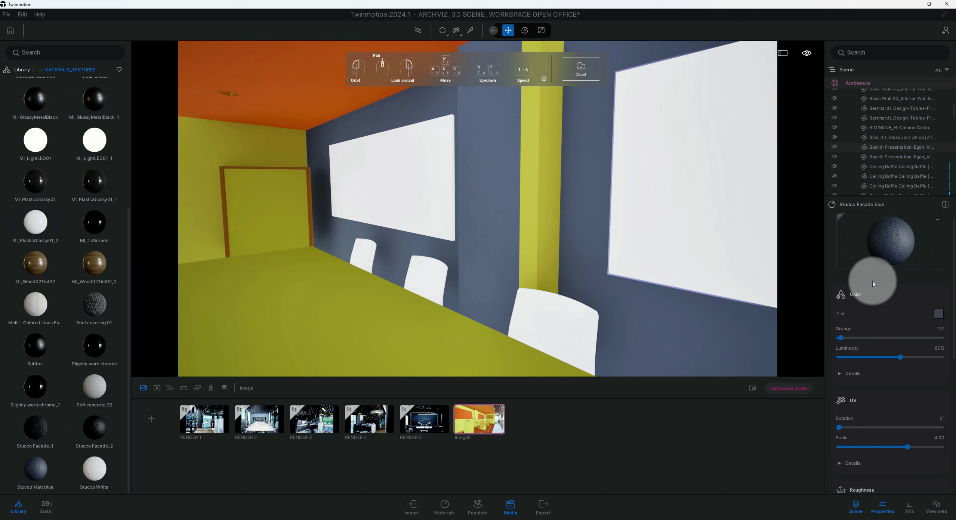
{"action": "left_click_drag", "start_coordinate": [872, 281], "coordinate": [502, 254]}
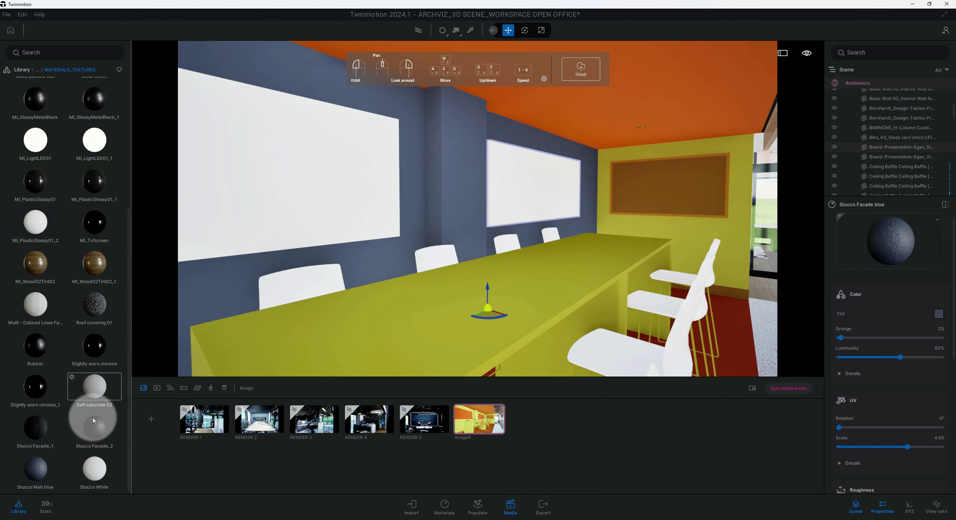
- Apply Stucco White to the meeting room's end wall, the ceiling and the ceiling edge above the entrance
{"action": "left_click_drag", "start_coordinate": [105, 470], "coordinate": [601, 153]}
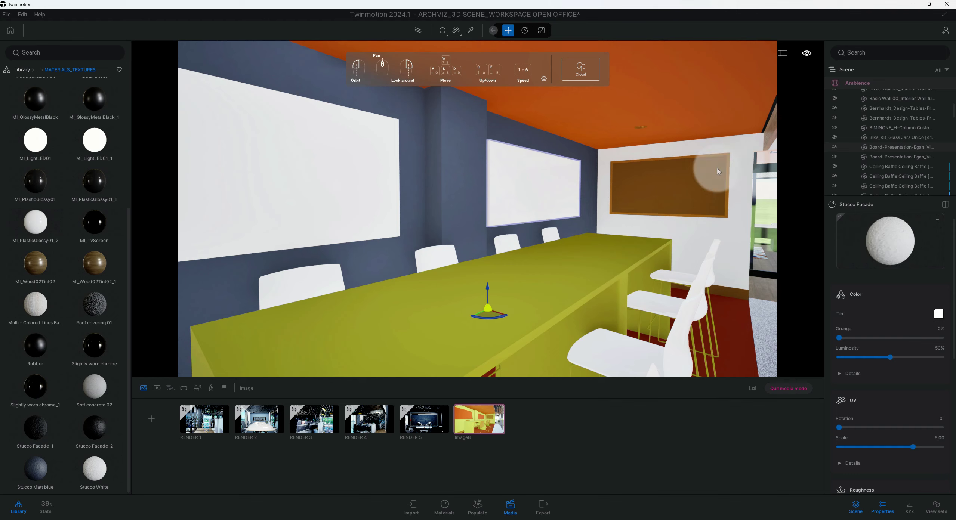
{"action": "left_click", "coordinate": [715, 130]}
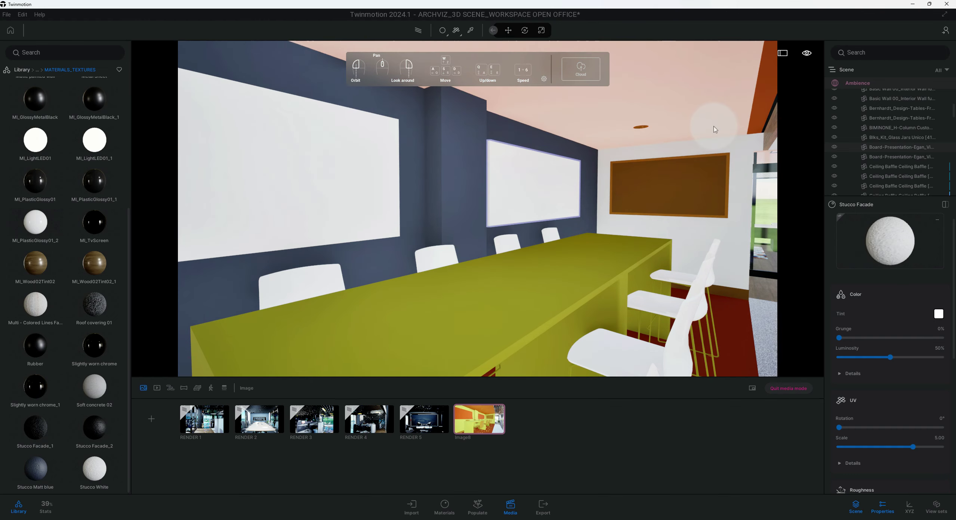
{"action": "left_click", "coordinate": [762, 116]}
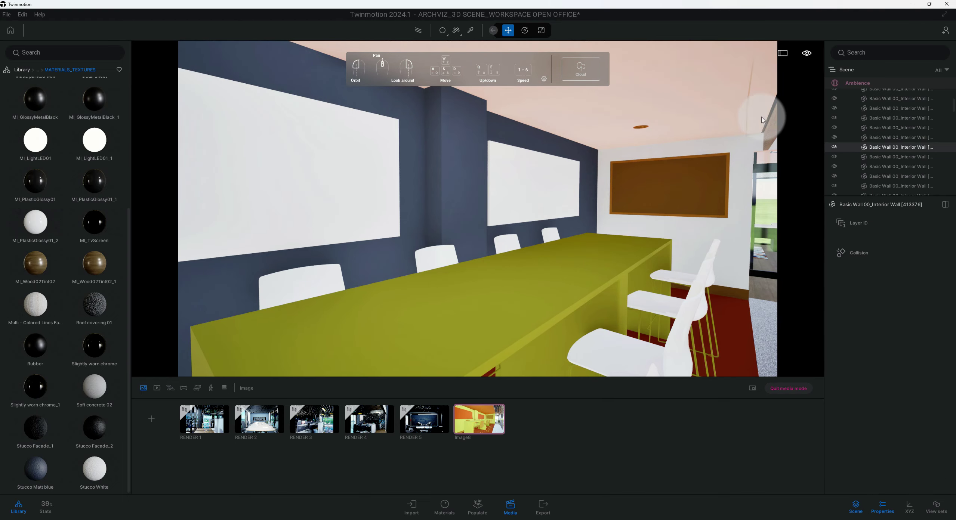
- Apply the white stucco to the yellow wall beside the mobile board at the opposite end of the room
{"action": "left_click", "coordinate": [480, 234]}
{"action": "right_click_drag", "start_coordinate": [505, 233], "coordinate": [472, 236]}
{"action": "left_click_drag", "start_coordinate": [472, 237], "coordinate": [576, 202]}
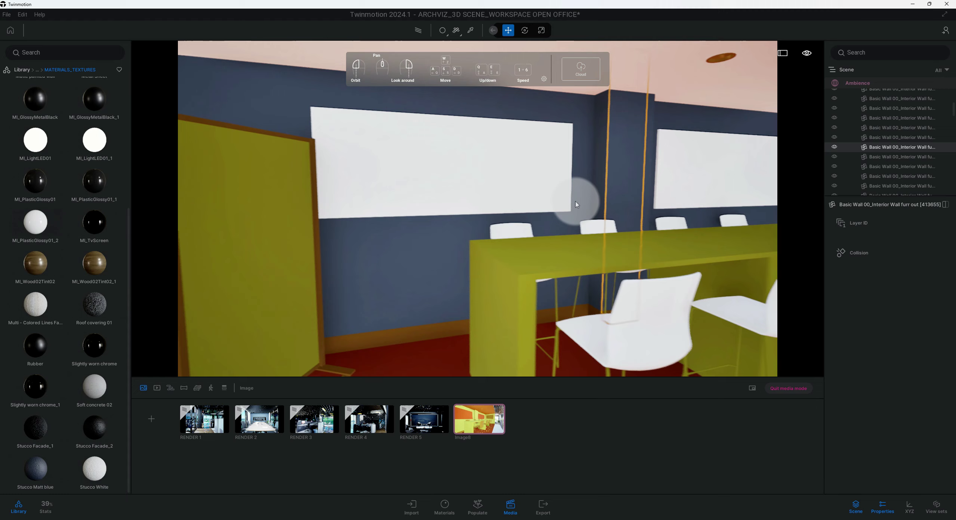
{"action": "left_click_drag", "start_coordinate": [650, 192], "coordinate": [598, 191]}
{"action": "right_click_drag", "start_coordinate": [598, 191], "coordinate": [490, 187]}
{"action": "left_click_drag", "start_coordinate": [531, 191], "coordinate": [605, 191]}
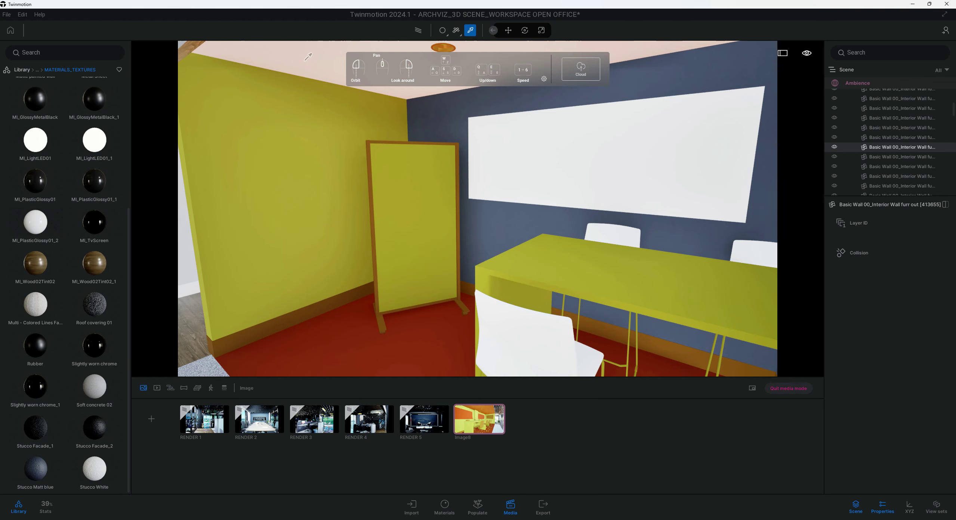
{"action": "left_click", "coordinate": [695, 194]}
{"action": "left_click_drag", "start_coordinate": [883, 237], "coordinate": [352, 183]}
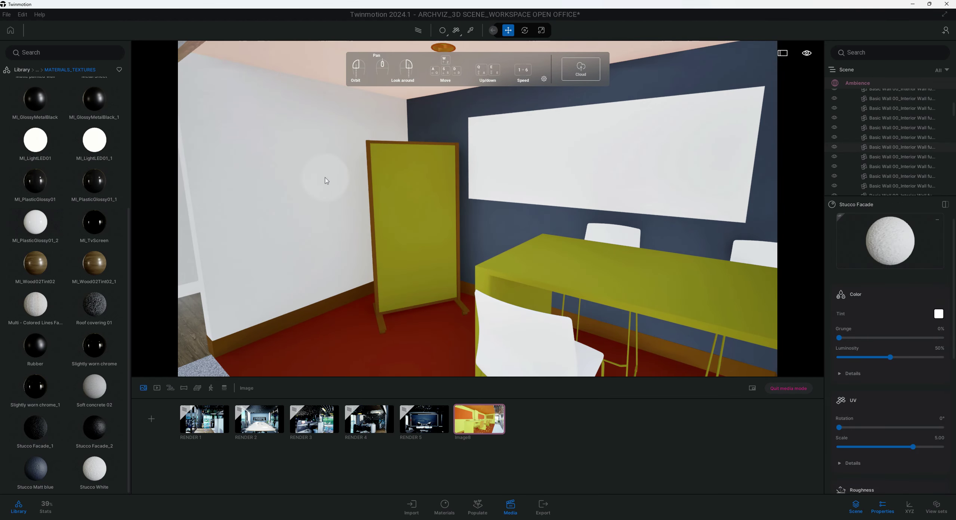
- Apply the Matte painted wall material to the baseboard of the wall behind the mobile board, including its end face
{"action": "scroll", "coordinate": [433, 216], "scroll_direction": "up", "scroll_amount": 2}
{"action": "middle_click_drag", "start_coordinate": [433, 215], "coordinate": [514, 161]}
{"action": "scroll", "coordinate": [429, 230], "scroll_direction": "up", "scroll_amount": 3}
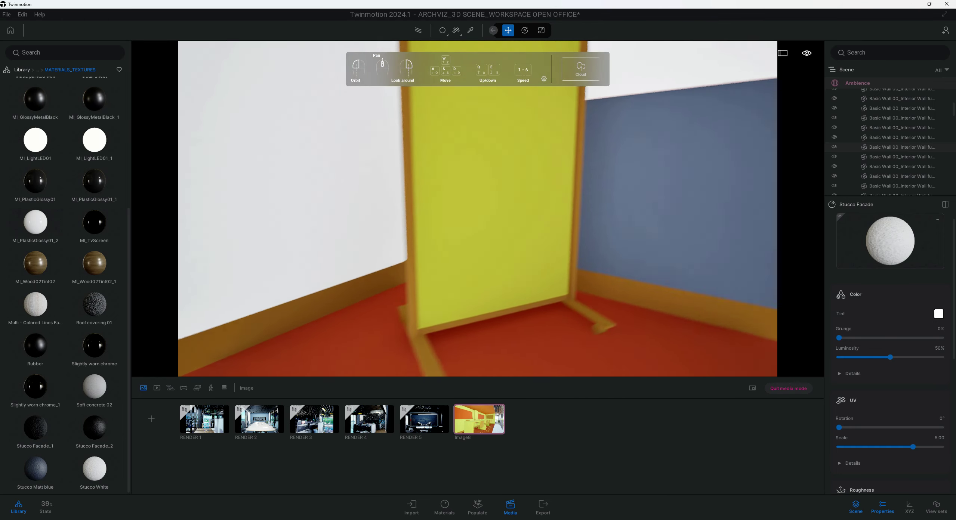
{"action": "middle_click_drag", "start_coordinate": [403, 260], "coordinate": [441, 241]}
{"action": "middle_click_drag", "start_coordinate": [373, 253], "coordinate": [433, 191]}
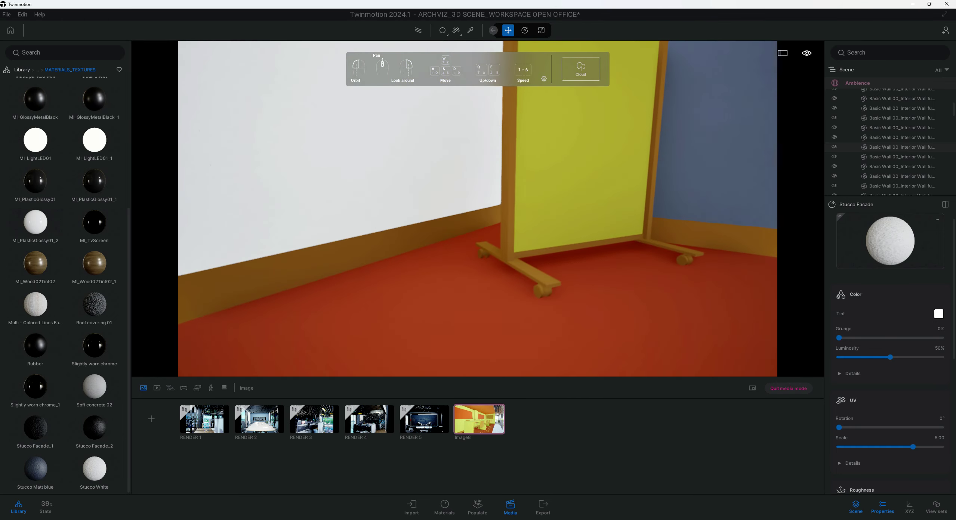
{"action": "mouse_move", "coordinate": [397, 251]}
{"action": "left_mouse_down"}
{"action": "mouse_move", "coordinate": [390, 249]}
{"action": "mouse_move", "coordinate": [405, 240]}
{"action": "left_mouse_up"}
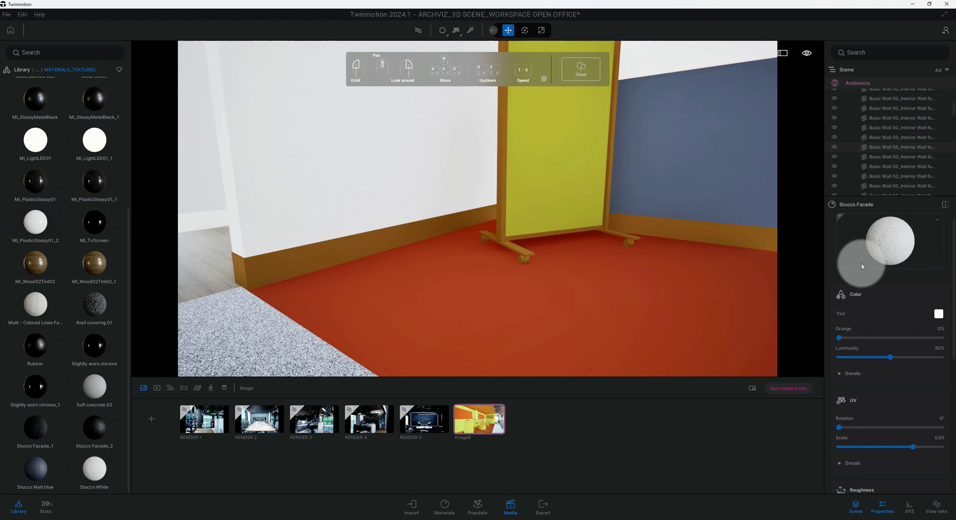
{"action": "left_click_drag", "start_coordinate": [587, 216], "coordinate": [606, 229]}
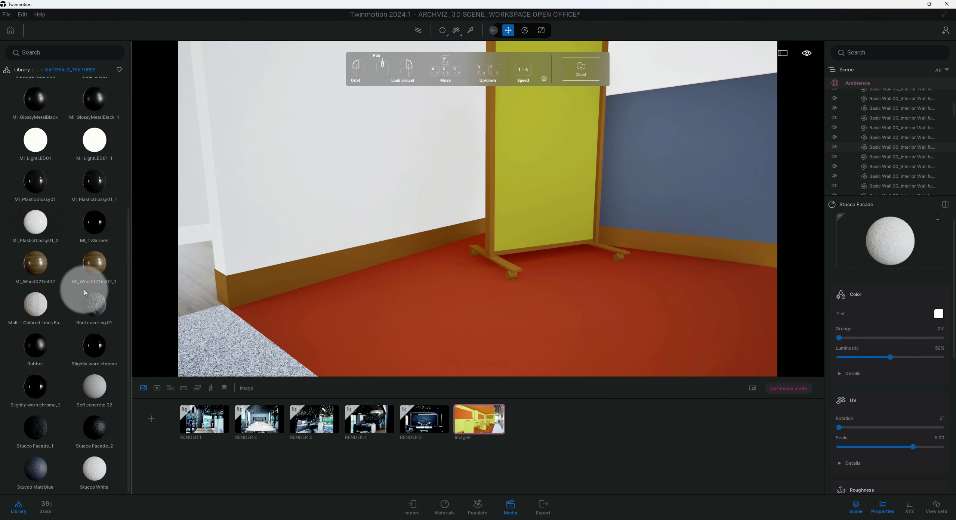
{"action": "scroll", "coordinate": [82, 289], "scroll_direction": "up", "scroll_amount": 3}
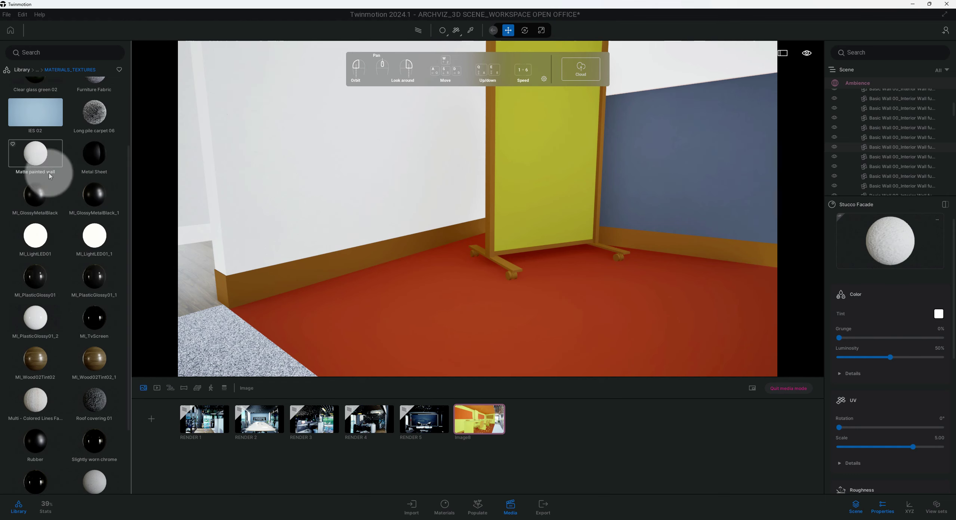
{"action": "mouse_move", "coordinate": [35, 157]}
{"action": "left_mouse_down"}
{"action": "mouse_move", "coordinate": [210, 243]}
{"action": "mouse_move", "coordinate": [316, 284]}
{"action": "mouse_move", "coordinate": [337, 280]}
{"action": "left_mouse_up"}
{"action": "mouse_move", "coordinate": [897, 248]}
{"action": "left_mouse_down"}
{"action": "mouse_move", "coordinate": [245, 273]}
{"action": "mouse_move", "coordinate": [224, 290]}
{"action": "left_mouse_up"}
- Sample the Matte painted wall material from the column's white baseboard and apply it to the adjacent side piece
{"action": "middle_click_drag", "start_coordinate": [396, 296], "coordinate": [407, 295]}
{"action": "left_click_drag", "start_coordinate": [408, 298], "coordinate": [512, 299]}
{"action": "left_click", "coordinate": [584, 318]}
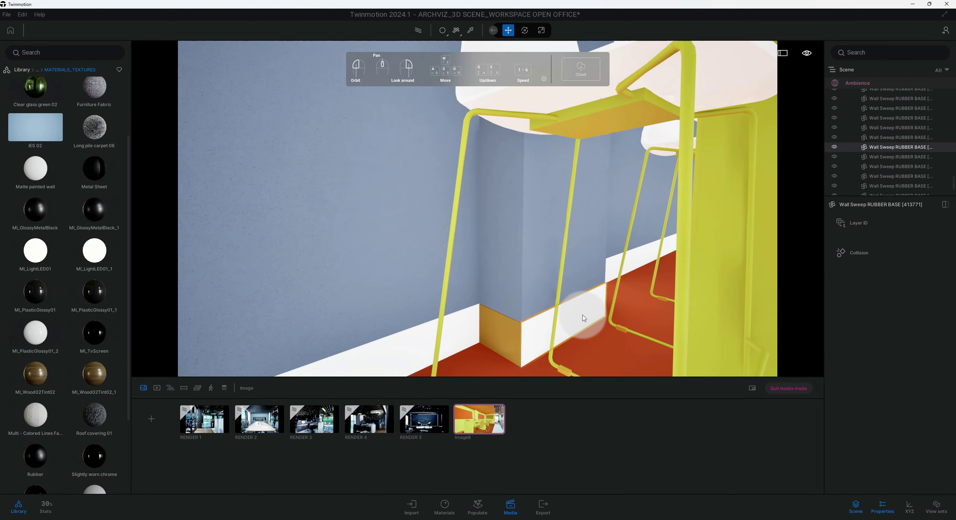
{"action": "left_click", "coordinate": [536, 337]}
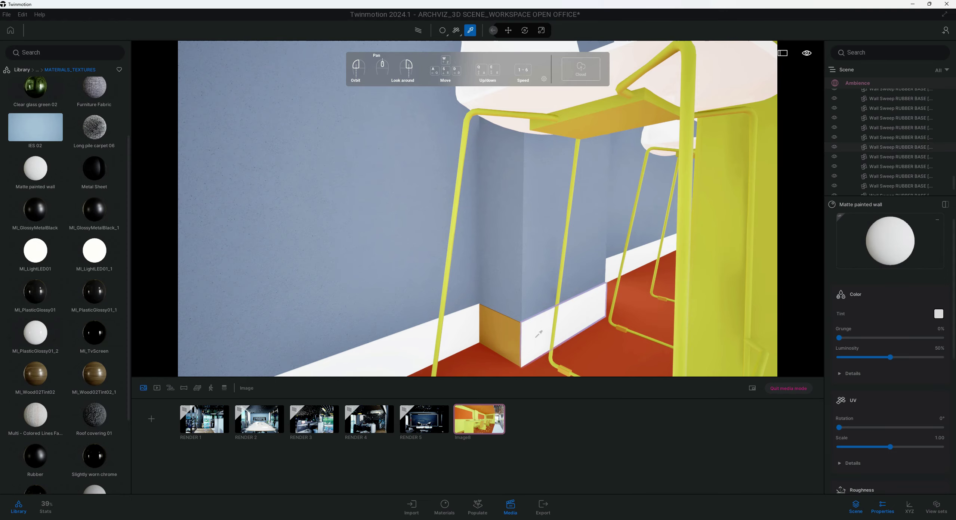
{"action": "left_click_drag", "start_coordinate": [880, 247], "coordinate": [484, 332]}
- Apply the Matte painted wall material to the remaining brown baseboard piece on the column's other side under the table
{"action": "left_click_drag", "start_coordinate": [634, 327], "coordinate": [650, 326]}
{"action": "key", "text": "e"}
{"action": "mouse_move", "coordinate": [651, 323]}
{"action": "right_mouse_down"}
{"action": "mouse_move", "coordinate": [650, 351]}
{"action": "mouse_move", "coordinate": [649, 322]}
{"action": "right_mouse_up"}
{"action": "scroll", "coordinate": [636, 319], "scroll_direction": "down", "scroll_amount": 3}
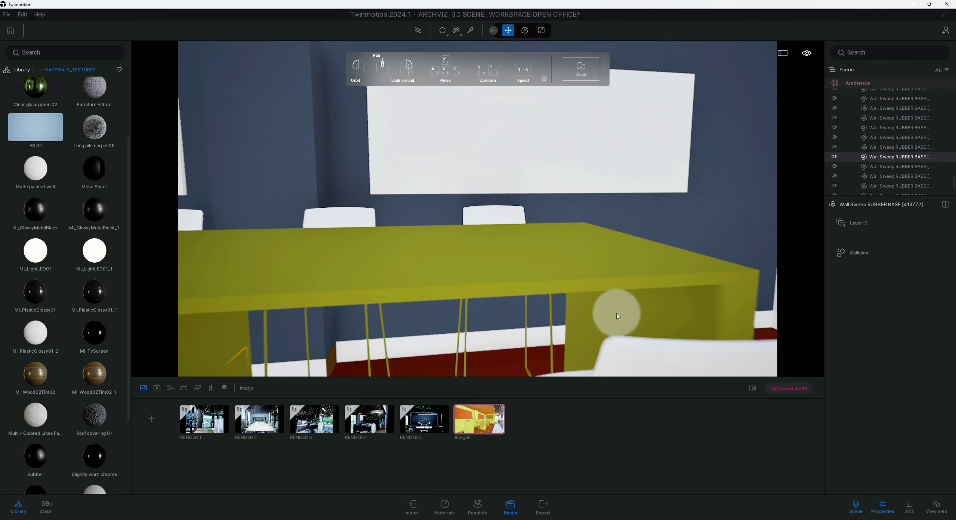
{"action": "left_click", "coordinate": [584, 276]}
{"action": "left_click_drag", "start_coordinate": [586, 280], "coordinate": [604, 283]}
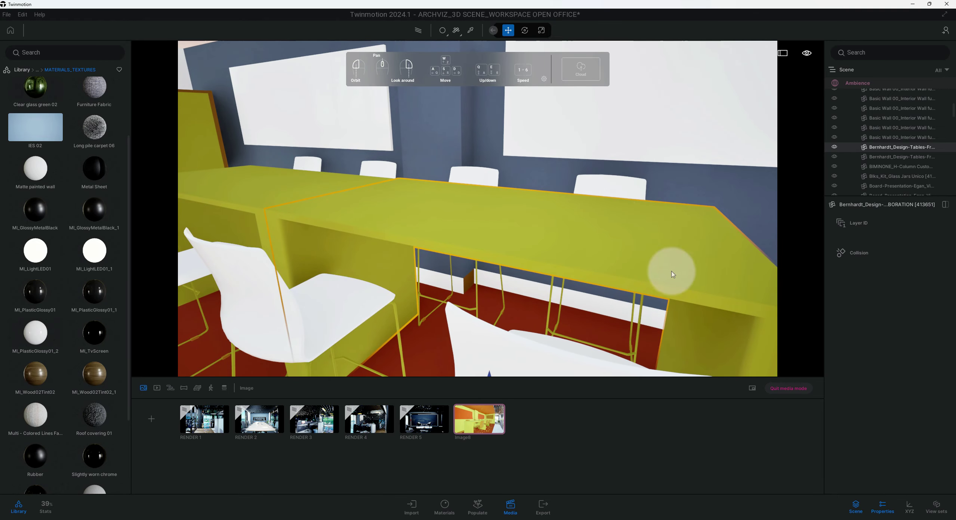
{"action": "left_click", "coordinate": [457, 283]}
{"action": "left_click_drag", "start_coordinate": [894, 251], "coordinate": [467, 283]}
{"action": "mouse_move", "coordinate": [467, 283]}
{"action": "left_mouse_down"}
{"action": "mouse_move", "coordinate": [537, 297]}
{"action": "mouse_move", "coordinate": [496, 290]}
{"action": "left_mouse_up"}
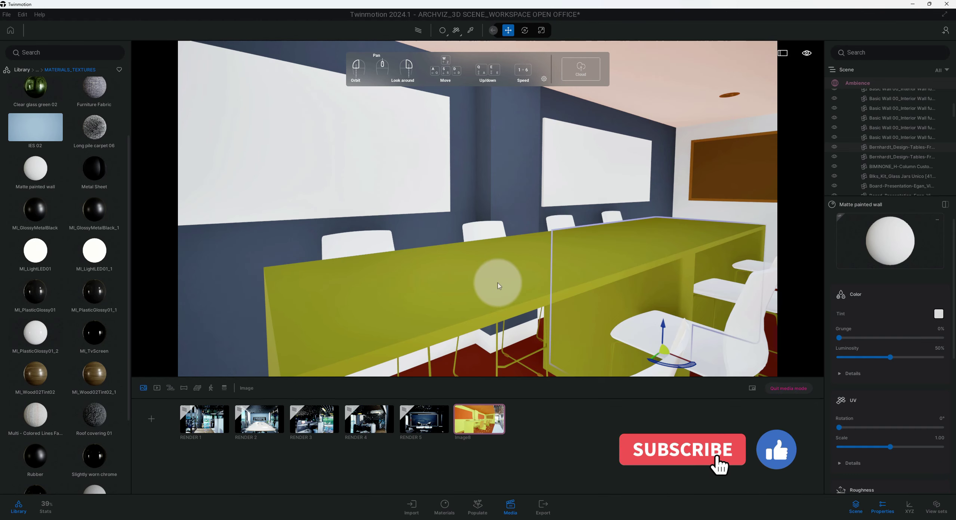
- Reframe the view along the meeting table and update the saved shot Image8 with it
{"action": "left_click_drag", "start_coordinate": [497, 278], "coordinate": [465, 267]}
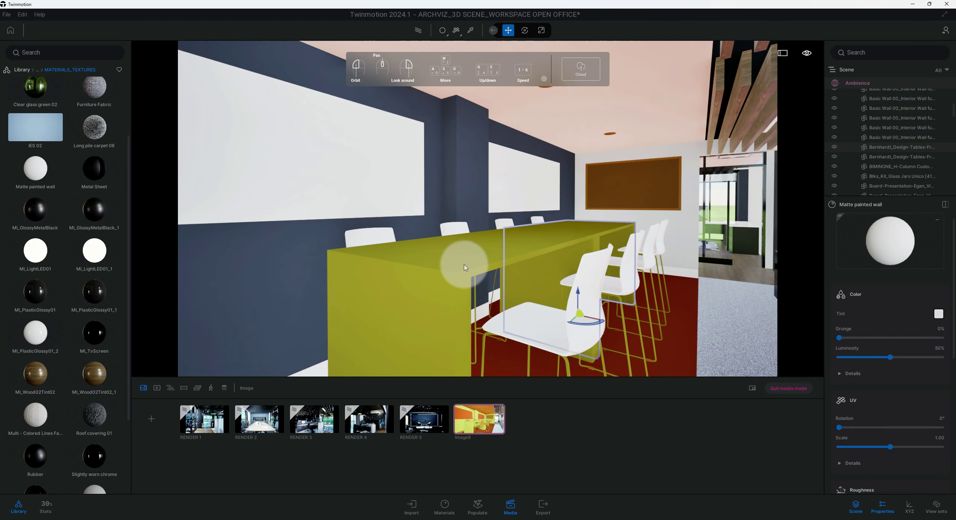
{"action": "left_click", "coordinate": [482, 429]}
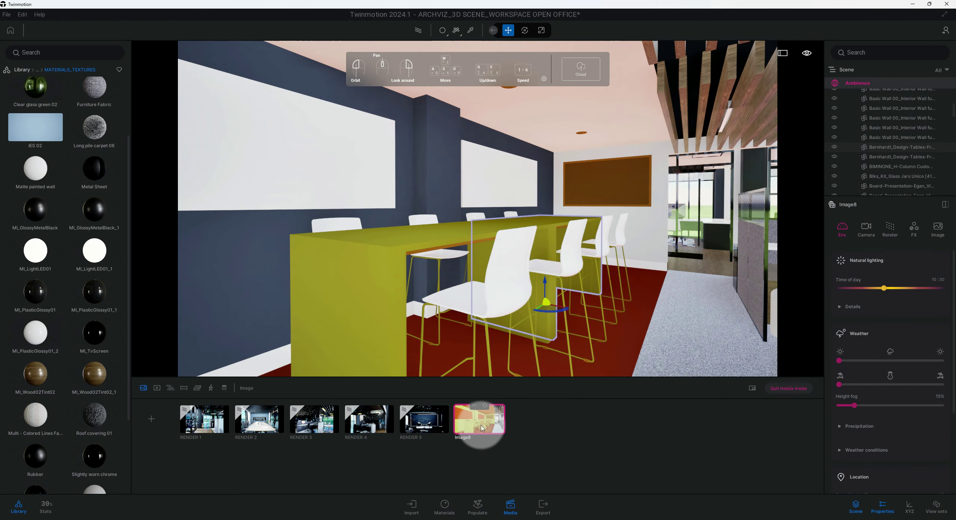
{"action": "right_click", "coordinate": [475, 409]}
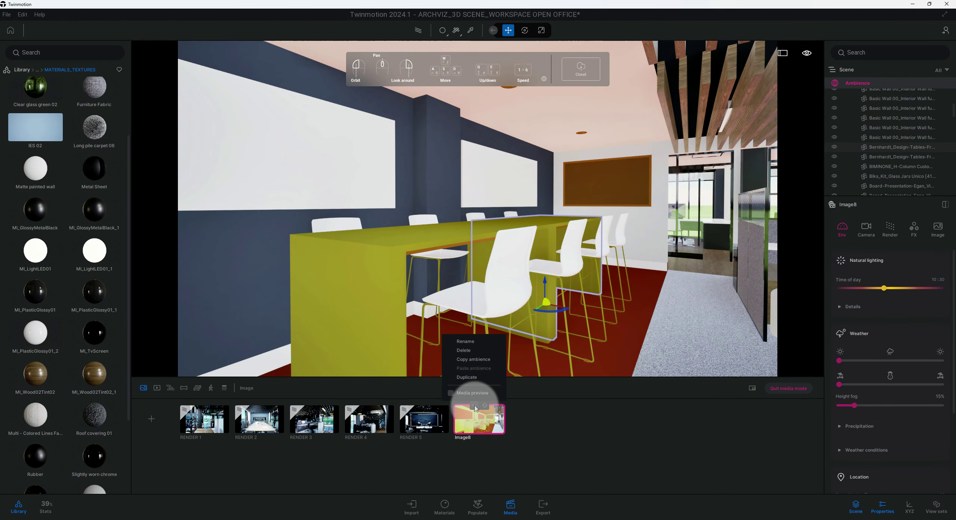
{"action": "left_click", "coordinate": [528, 411]}
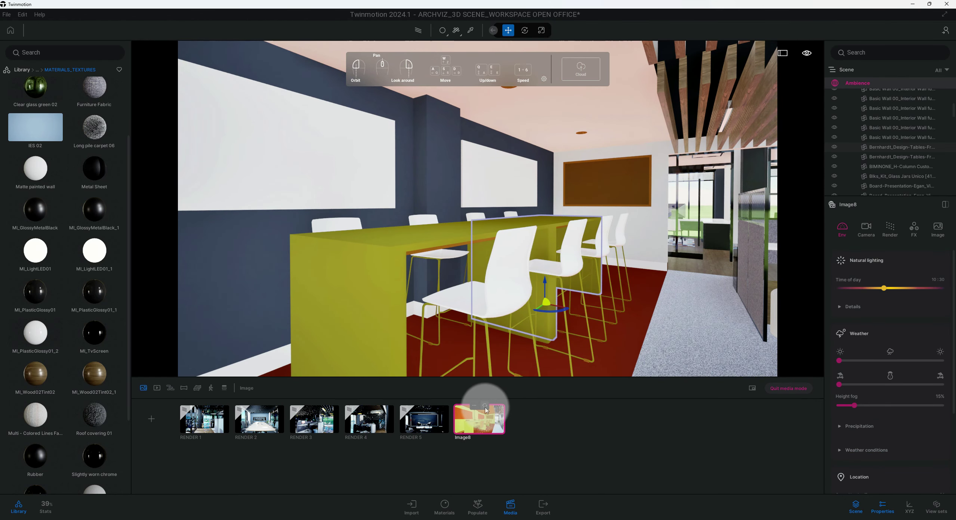
{"action": "scroll", "coordinate": [542, 251], "scroll_direction": "up", "scroll_amount": 2}
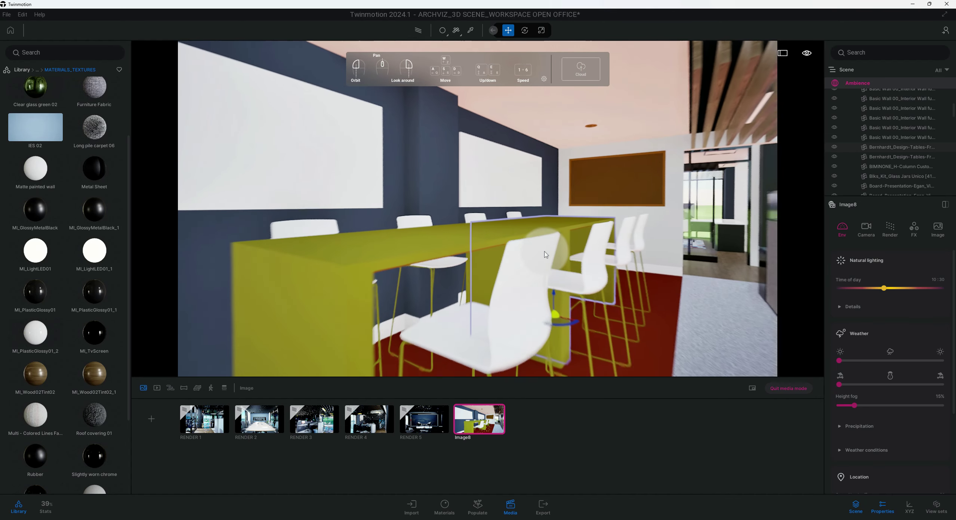
- Apply the MI_TvScreen material to the brown panel mounted on the white end wall
{"action": "scroll", "coordinate": [485, 223], "scroll_direction": "up", "scroll_amount": 2}
{"action": "scroll", "coordinate": [493, 224], "scroll_direction": "up", "scroll_amount": 5}
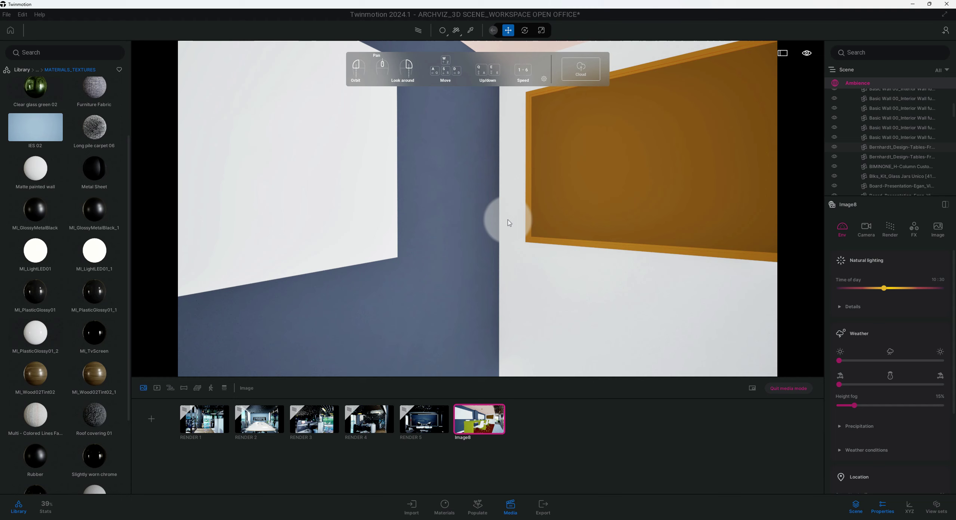
{"action": "scroll", "coordinate": [107, 232], "scroll_direction": "down", "scroll_amount": 2}
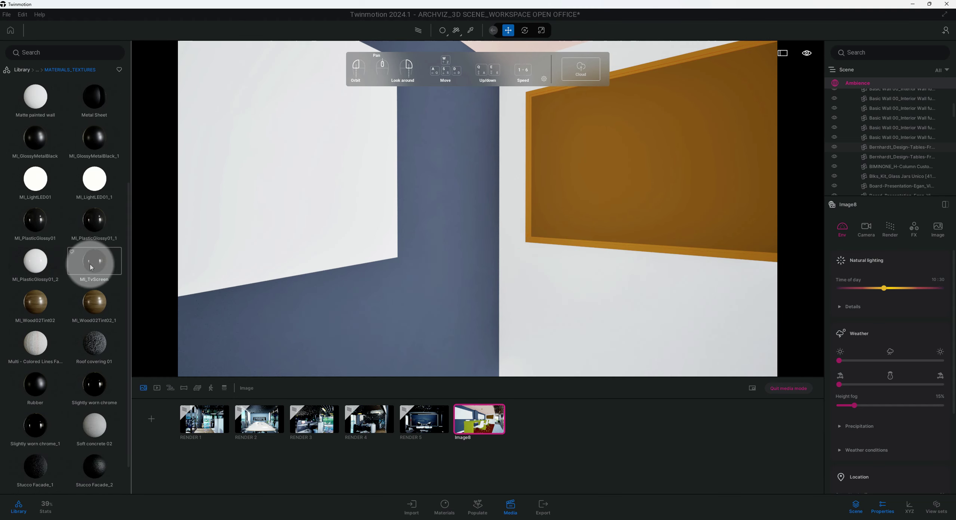
{"action": "left_click_drag", "start_coordinate": [90, 267], "coordinate": [534, 188]}
{"action": "scroll", "coordinate": [576, 206], "scroll_direction": "down", "scroll_amount": 5}
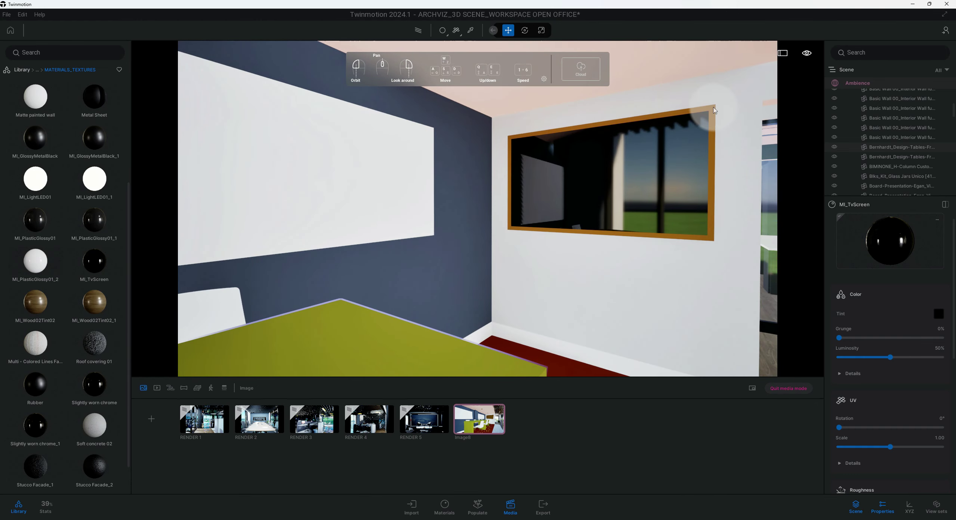
- Apply the MI_GlossyMetalBlack material to the yellow-brown frame around the wall-mounted TV screen
{"action": "scroll", "coordinate": [718, 181], "scroll_direction": "up", "scroll_amount": 3}
{"action": "middle_click_drag", "start_coordinate": [718, 181], "coordinate": [643, 249]}
{"action": "scroll", "coordinate": [643, 249], "scroll_direction": "up", "scroll_amount": 4}
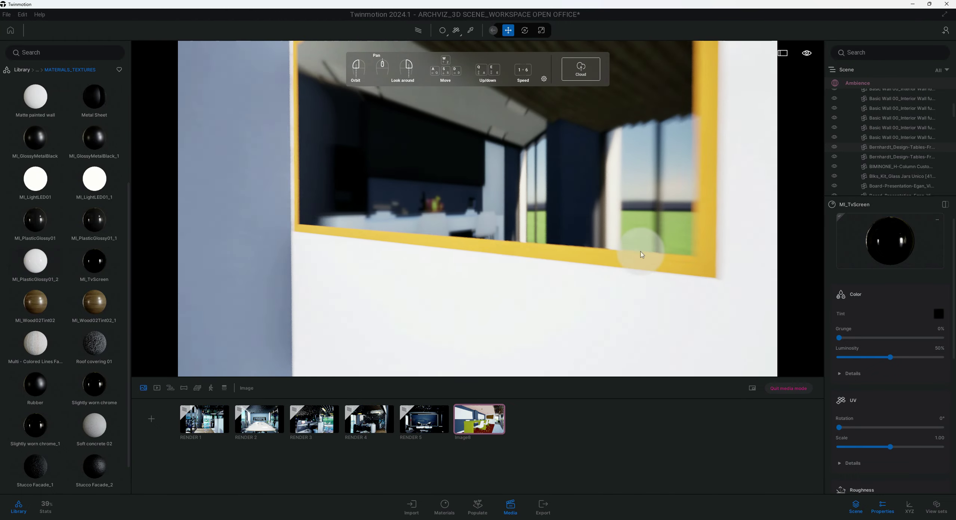
{"action": "left_click_drag", "start_coordinate": [633, 269], "coordinate": [486, 242]}
{"action": "left_click", "coordinate": [116, 268]}
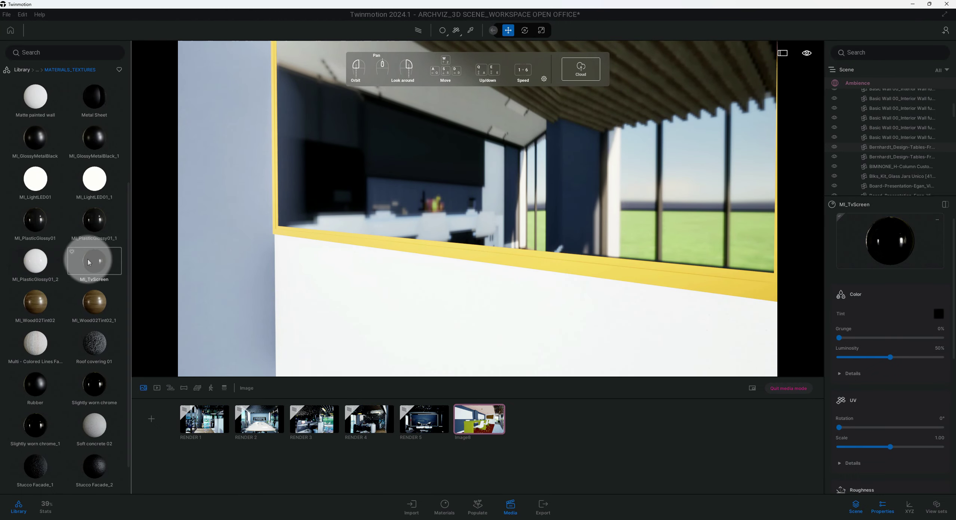
{"action": "scroll", "coordinate": [80, 254], "scroll_direction": "up", "scroll_amount": 3}
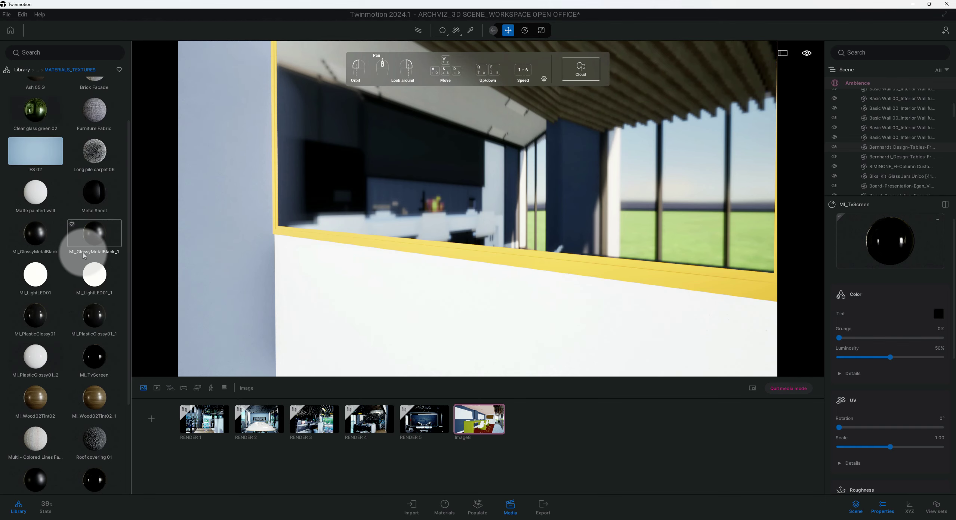
{"action": "scroll", "coordinate": [84, 256], "scroll_direction": "down", "scroll_amount": 1}
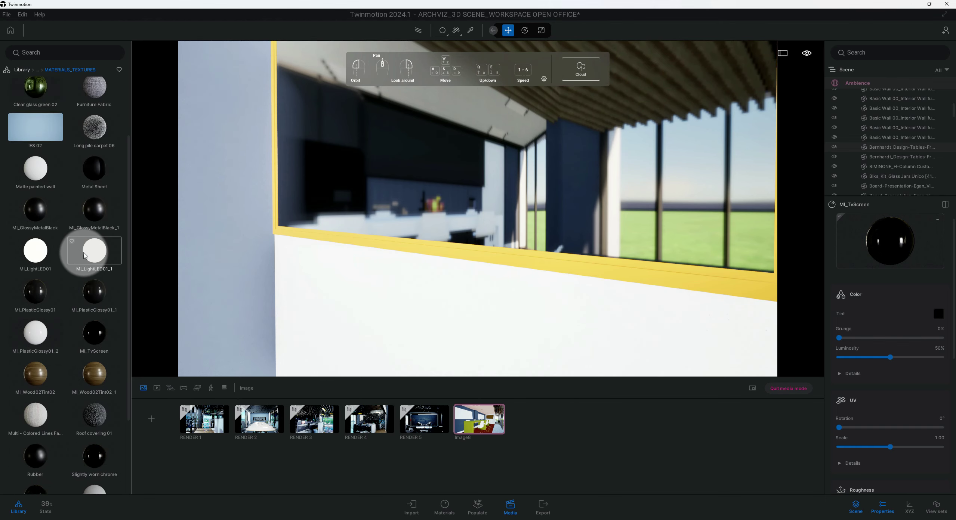
{"action": "scroll", "coordinate": [85, 256], "scroll_direction": "down", "scroll_amount": 3}
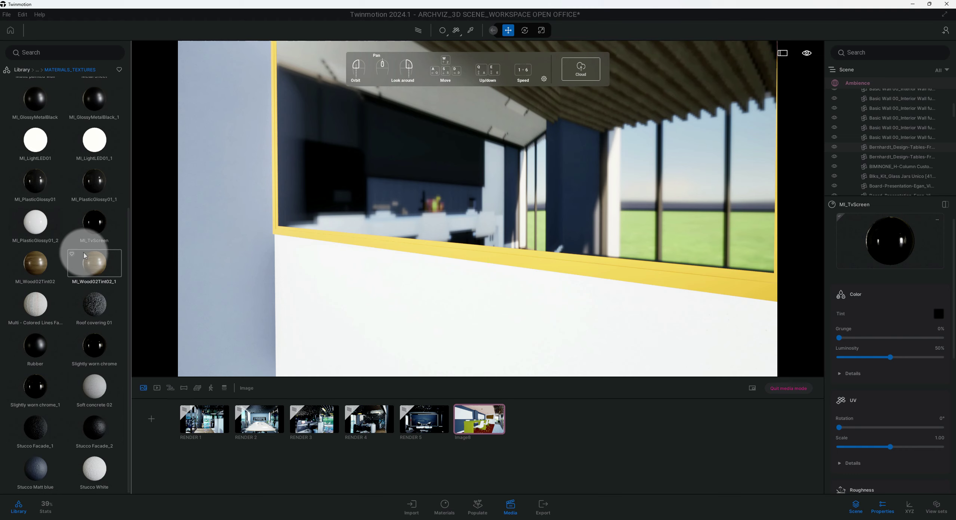
{"action": "scroll", "coordinate": [84, 256], "scroll_direction": "up", "scroll_amount": 2}
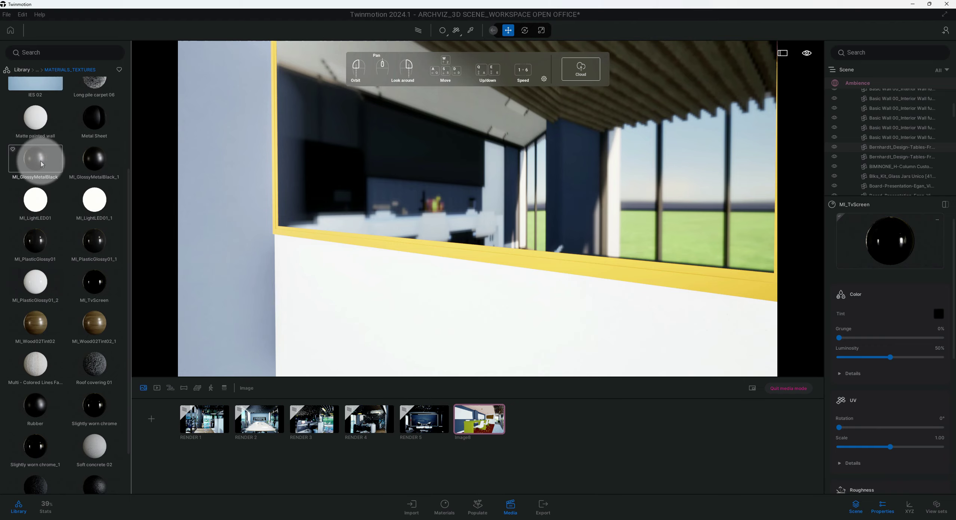
{"action": "left_click_drag", "start_coordinate": [41, 164], "coordinate": [324, 239]}
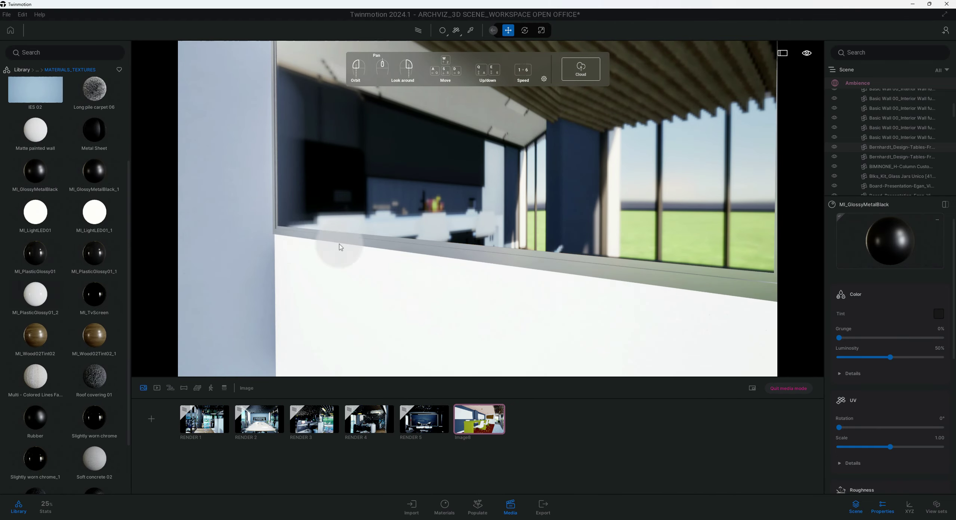
- Apply the Slightly worn chrome_1 material to the orange ceiling downlight nearest the TV wall
{"action": "scroll", "coordinate": [339, 244], "scroll_direction": "down", "scroll_amount": 3}
{"action": "left_click_drag", "start_coordinate": [401, 258], "coordinate": [420, 257]}
{"action": "middle_click_drag", "start_coordinate": [421, 257], "coordinate": [440, 256]}
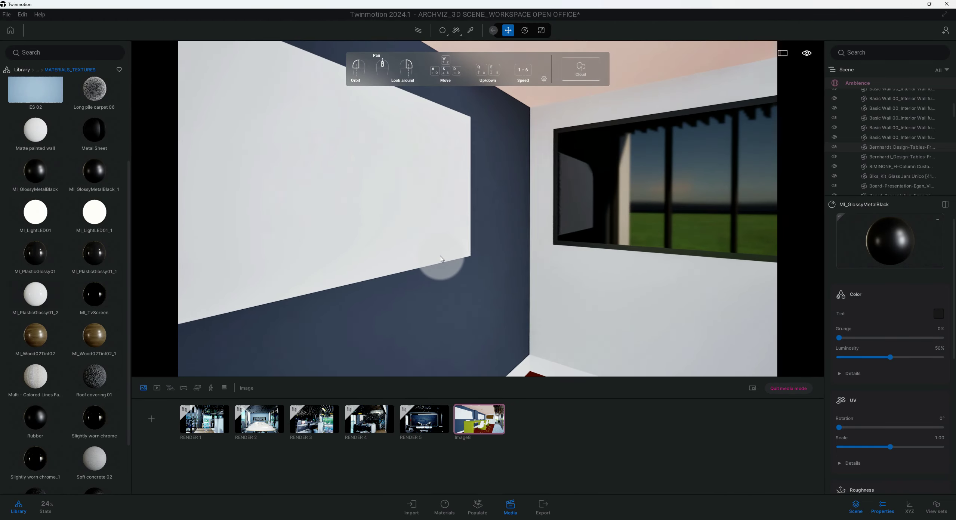
{"action": "scroll", "coordinate": [440, 259], "scroll_direction": "down", "scroll_amount": 3}
{"action": "right_click_drag", "start_coordinate": [414, 269], "coordinate": [414, 235]}
{"action": "scroll", "coordinate": [477, 209], "scroll_direction": "down", "scroll_amount": 2}
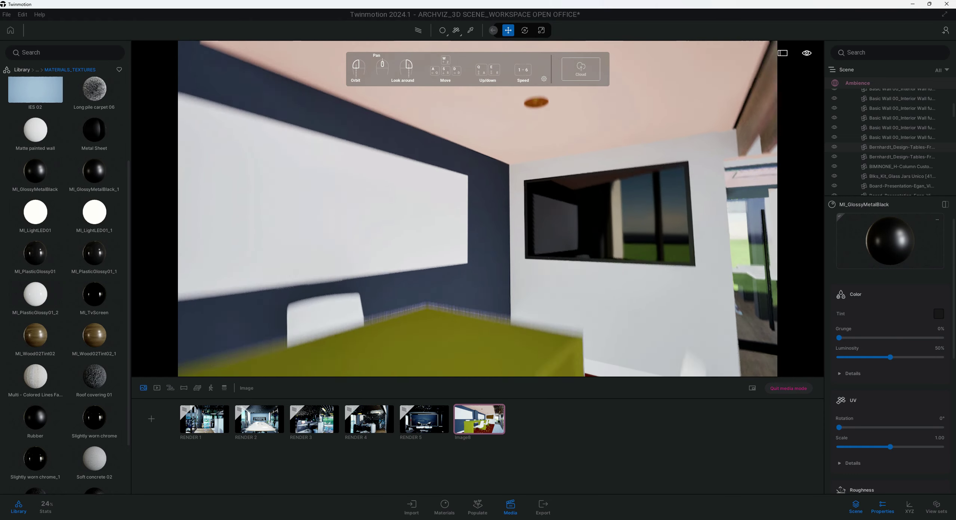
{"action": "middle_click_drag", "start_coordinate": [535, 175], "coordinate": [533, 209]}
{"action": "scroll", "coordinate": [536, 208], "scroll_direction": "up", "scroll_amount": 3}
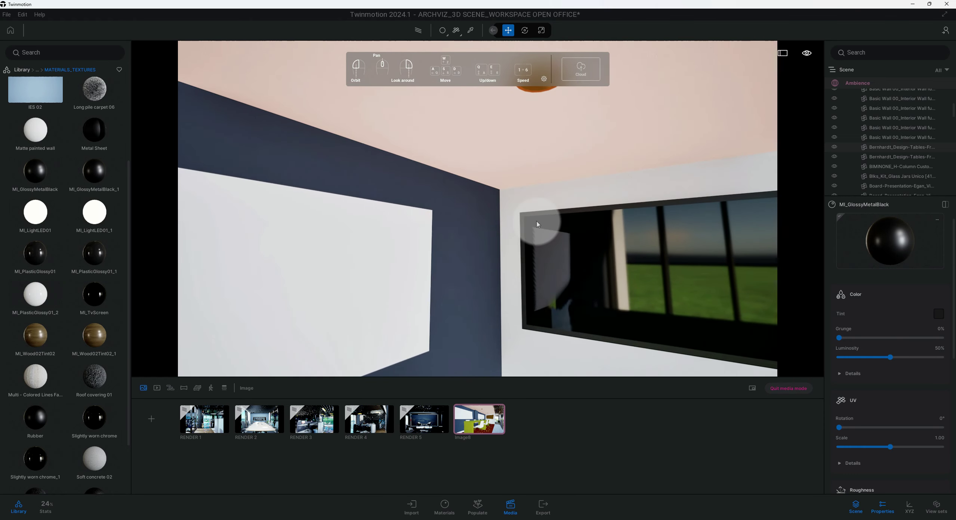
{"action": "left_click_drag", "start_coordinate": [536, 224], "coordinate": [521, 129]}
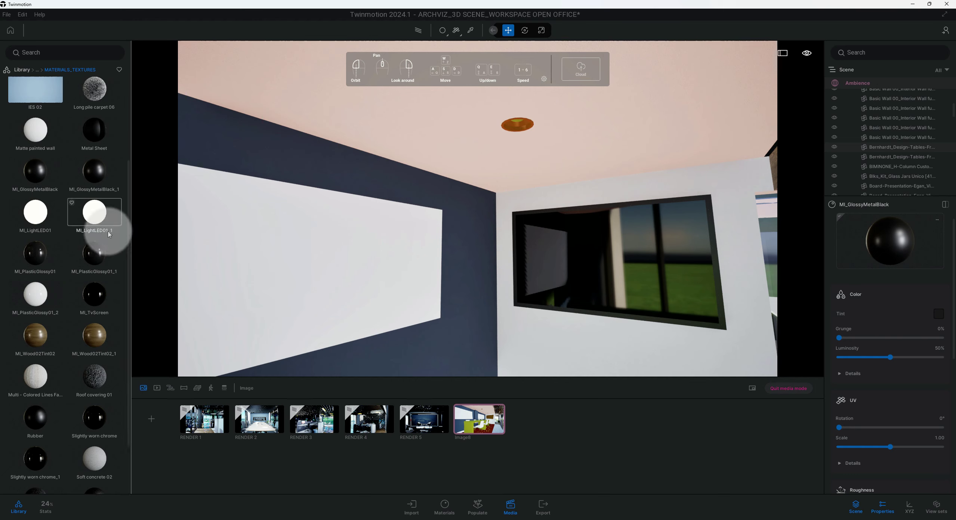
{"action": "scroll", "coordinate": [99, 261], "scroll_direction": "down", "scroll_amount": 1}
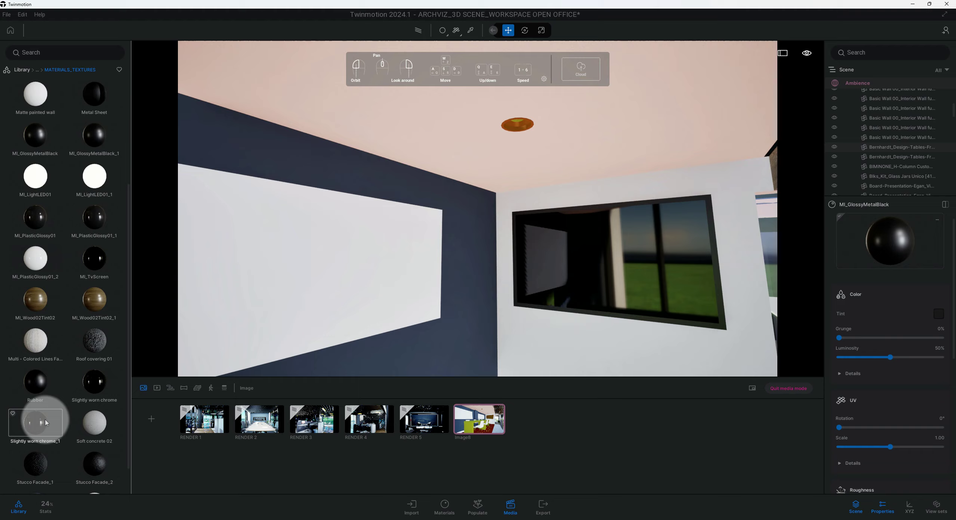
{"action": "left_click_drag", "start_coordinate": [46, 422], "coordinate": [515, 125]}
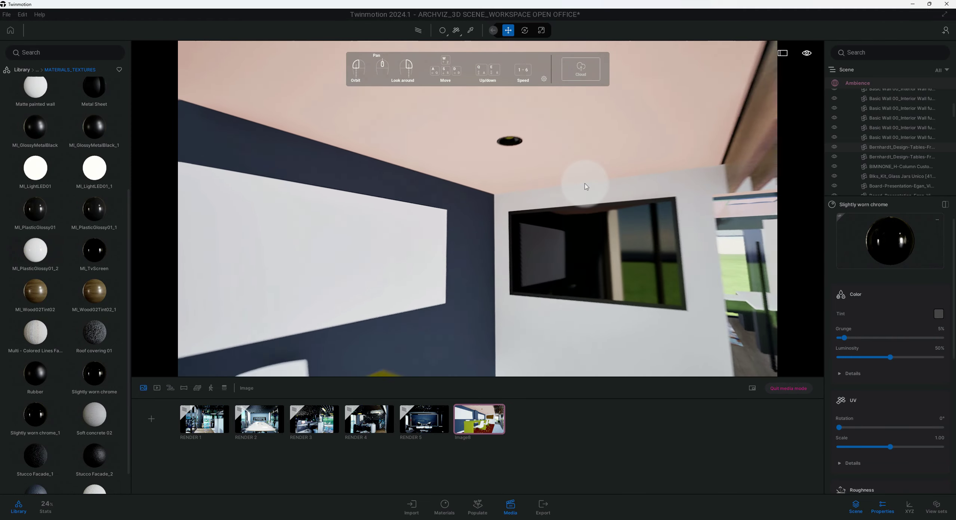
- Apply the current Slightly worn chrome material to the remaining orange downlight above the large whiteboard
{"action": "middle_click_drag", "start_coordinate": [585, 183], "coordinate": [598, 204]}
{"action": "scroll", "coordinate": [512, 177], "scroll_direction": "down", "scroll_amount": 2}
{"action": "scroll", "coordinate": [520, 176], "scroll_direction": "down", "scroll_amount": 1}
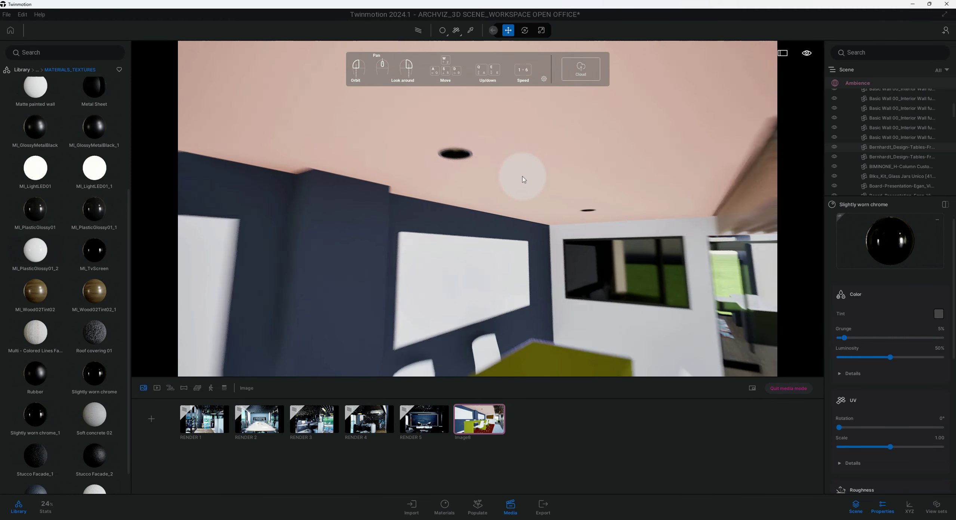
{"action": "scroll", "coordinate": [523, 180], "scroll_direction": "down", "scroll_amount": 2}
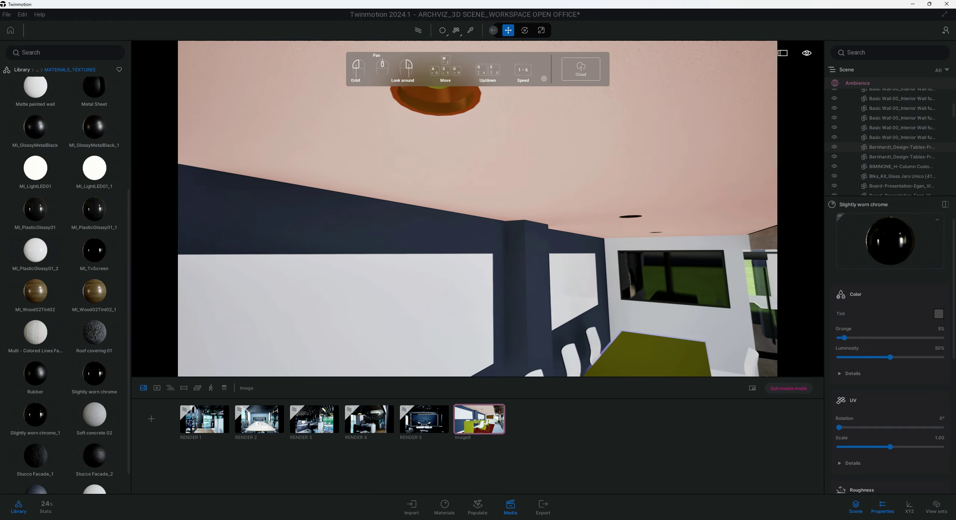
{"action": "left_click_drag", "start_coordinate": [887, 233], "coordinate": [449, 107]}
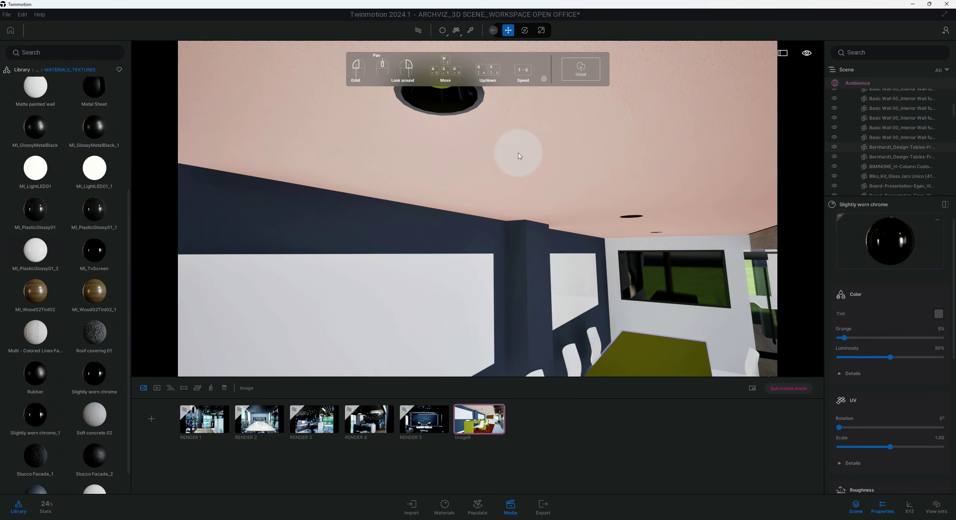
- Sample the white MI_PlasticGlossy01 material in the room and apply it to the mobile board's green panel
{"action": "scroll", "coordinate": [520, 157], "scroll_direction": "down", "scroll_amount": 2}
{"action": "middle_click_drag", "start_coordinate": [548, 186], "coordinate": [554, 110]}
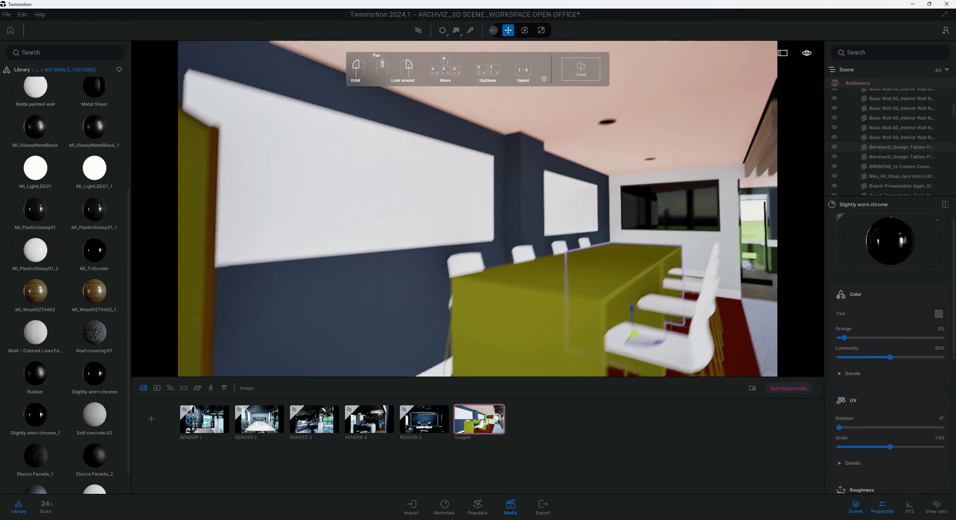
{"action": "right_click_drag", "start_coordinate": [498, 245], "coordinate": [465, 262]}
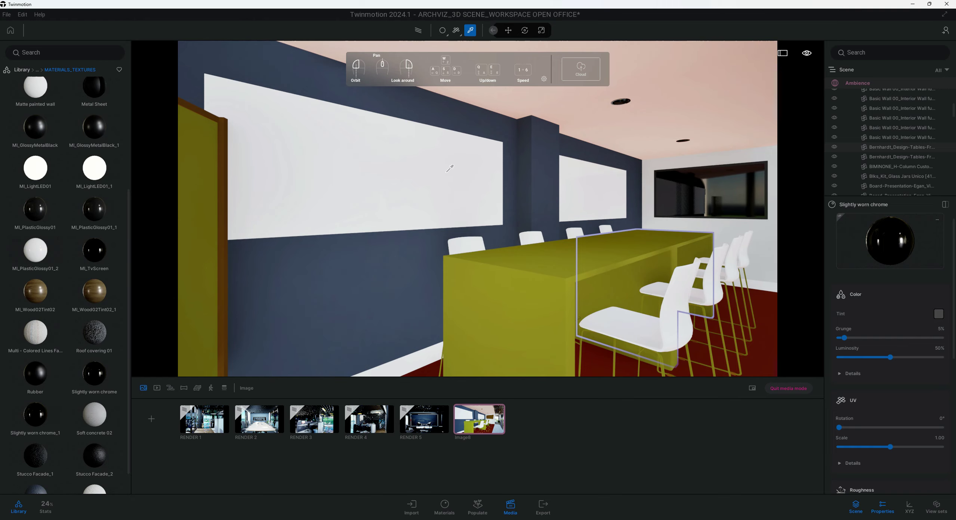
{"action": "right_click_drag", "start_coordinate": [519, 230], "coordinate": [393, 230]}
{"action": "key", "text": "d"}
{"action": "right_click_drag", "start_coordinate": [467, 235], "coordinate": [444, 240]}
{"action": "key", "text": "a"}
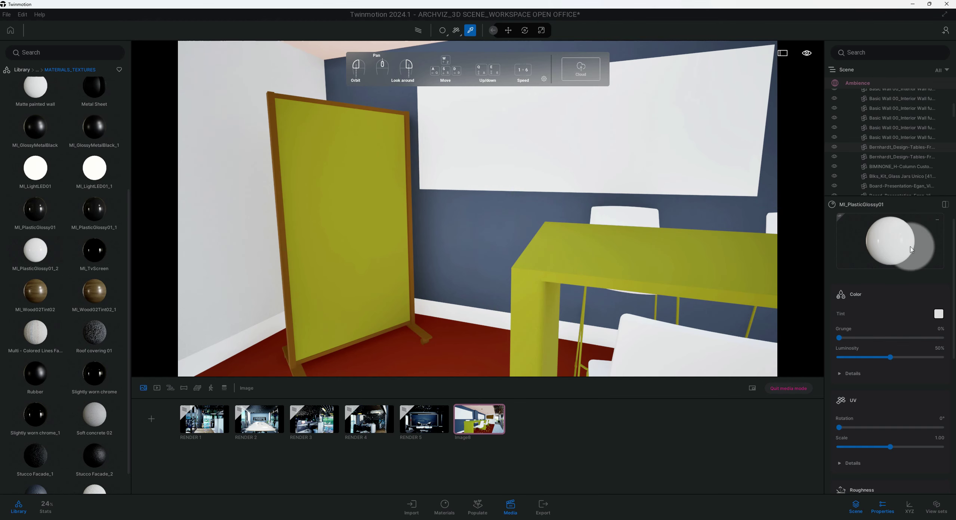
{"action": "left_click_drag", "start_coordinate": [903, 247], "coordinate": [365, 217]}
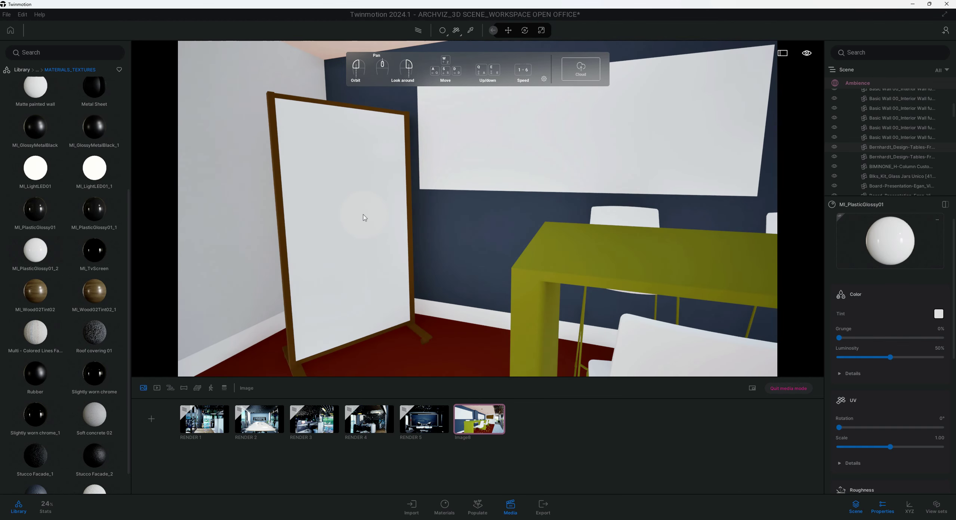
- Sample the Slightly worn chrome material from the ceiling downlight and apply it to the mobile board's frame
{"action": "left_click_drag", "start_coordinate": [464, 116], "coordinate": [371, 43]}
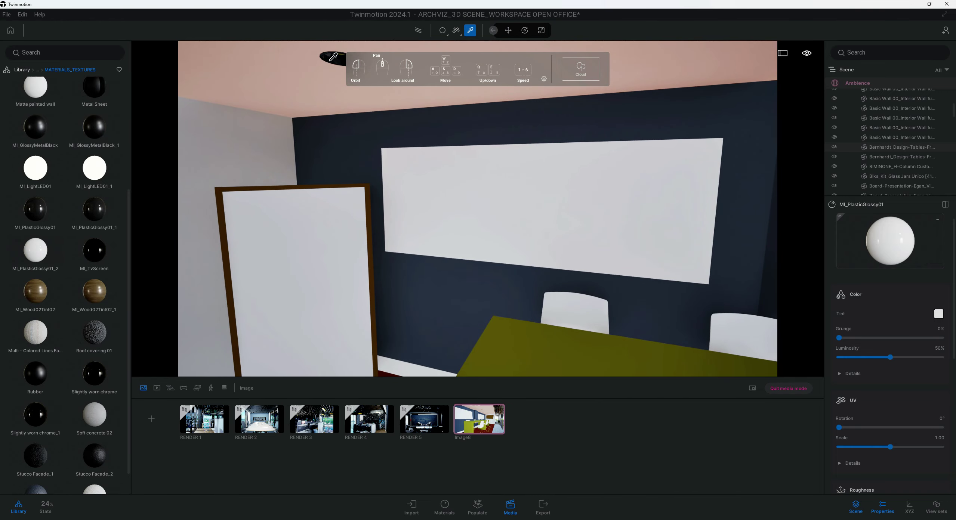
{"action": "middle_click_drag", "start_coordinate": [584, 224], "coordinate": [631, 175]}
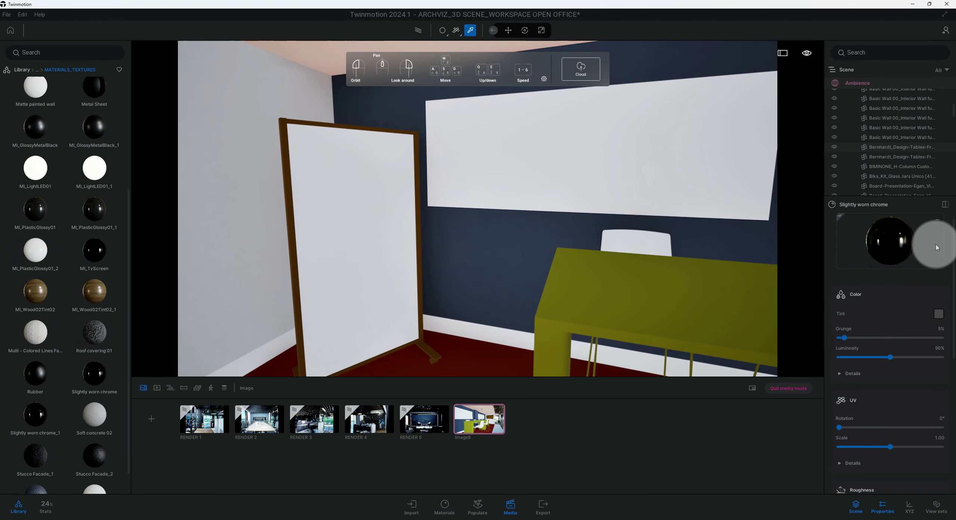
{"action": "left_click_drag", "start_coordinate": [900, 241], "coordinate": [590, 248]}
{"action": "mouse_move", "coordinate": [529, 228]}
{"action": "left_mouse_down"}
{"action": "mouse_move", "coordinate": [521, 240]}
{"action": "mouse_move", "coordinate": [799, 247]}
{"action": "mouse_move", "coordinate": [533, 237]}
{"action": "left_mouse_up"}
- Apply the Slightly worn chrome material to the support bars beneath the near and far sections of the meeting table
{"action": "left_click_drag", "start_coordinate": [888, 250], "coordinate": [508, 188]}
{"action": "key", "text": "d"}
{"action": "left_click_drag", "start_coordinate": [564, 201], "coordinate": [475, 194]}
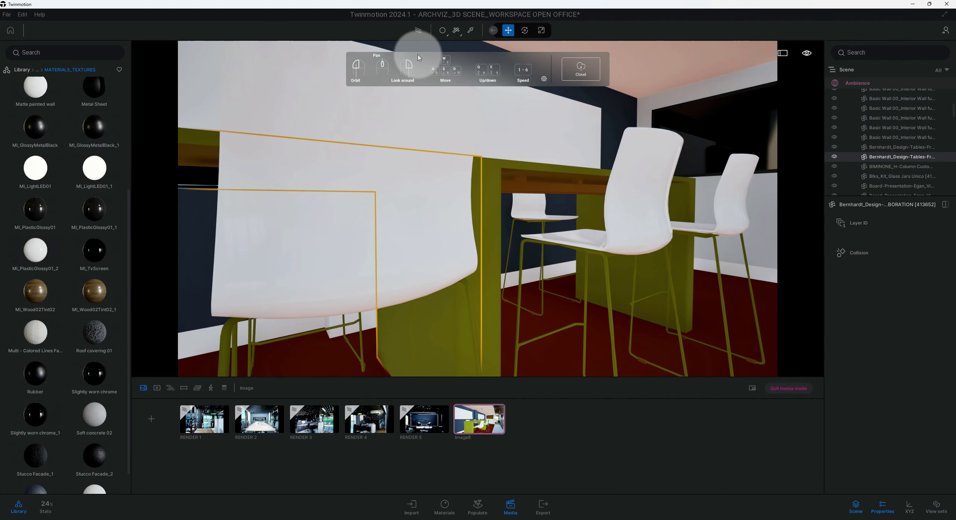
{"action": "scroll", "coordinate": [531, 168], "scroll_direction": "down", "scroll_amount": 3}
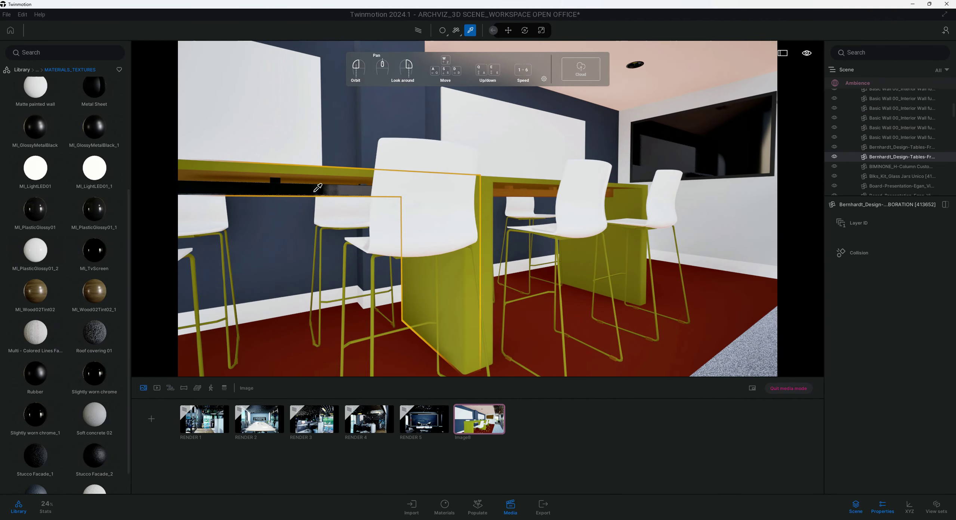
{"action": "left_click", "coordinate": [313, 191]}
{"action": "left_click_drag", "start_coordinate": [872, 244], "coordinate": [543, 193]}
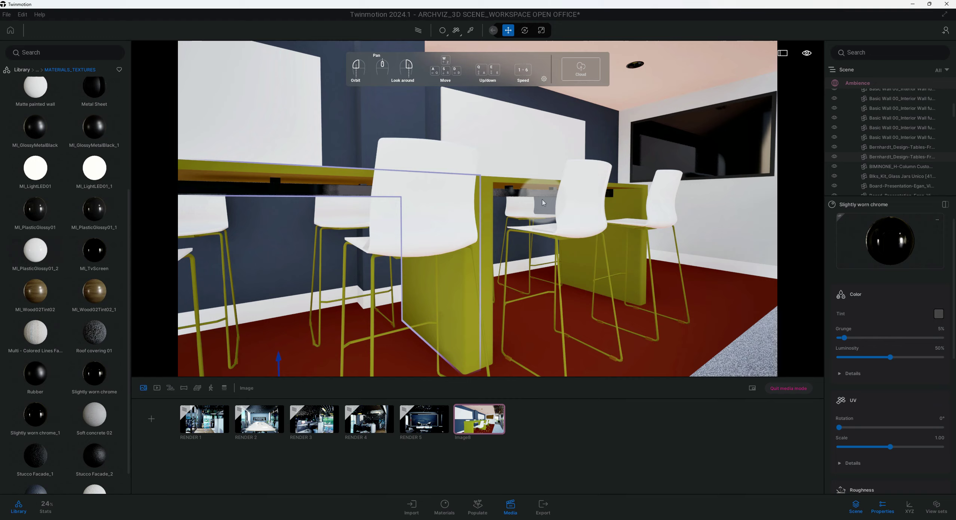
- Apply the Slightly worn chrome material to the green legs of the chairs on the near side of the table
{"action": "middle_click_drag", "start_coordinate": [542, 200], "coordinate": [581, 172]}
{"action": "middle_click_drag", "start_coordinate": [586, 269], "coordinate": [611, 218]}
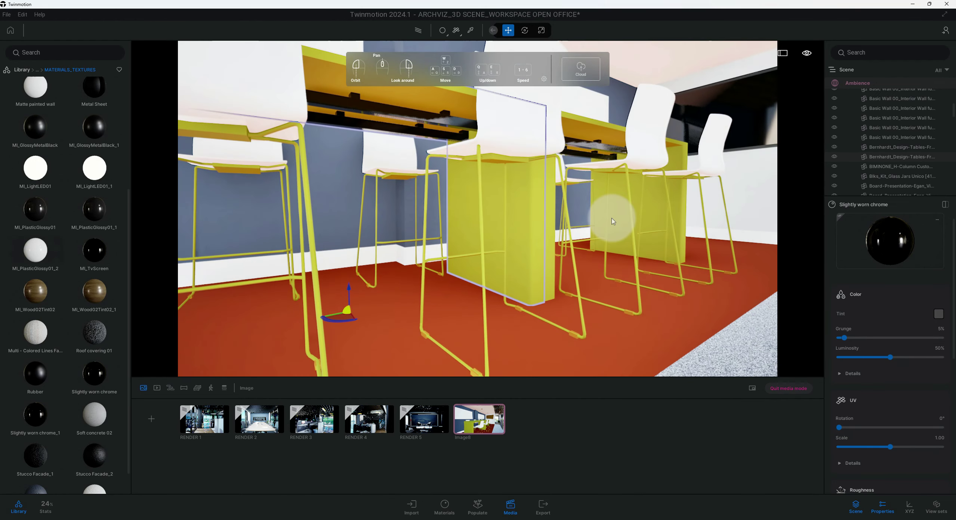
{"action": "left_click", "coordinate": [480, 149]}
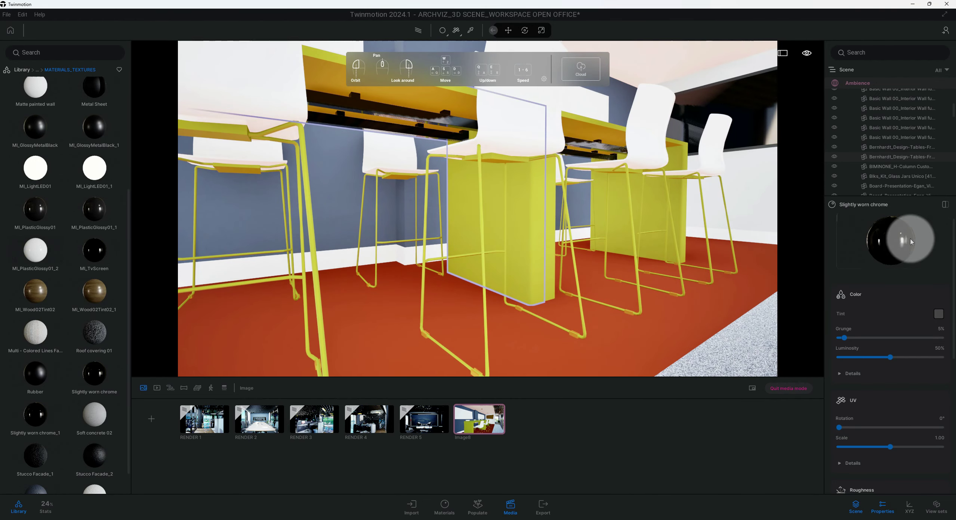
{"action": "left_click_drag", "start_coordinate": [911, 242], "coordinate": [631, 188]}
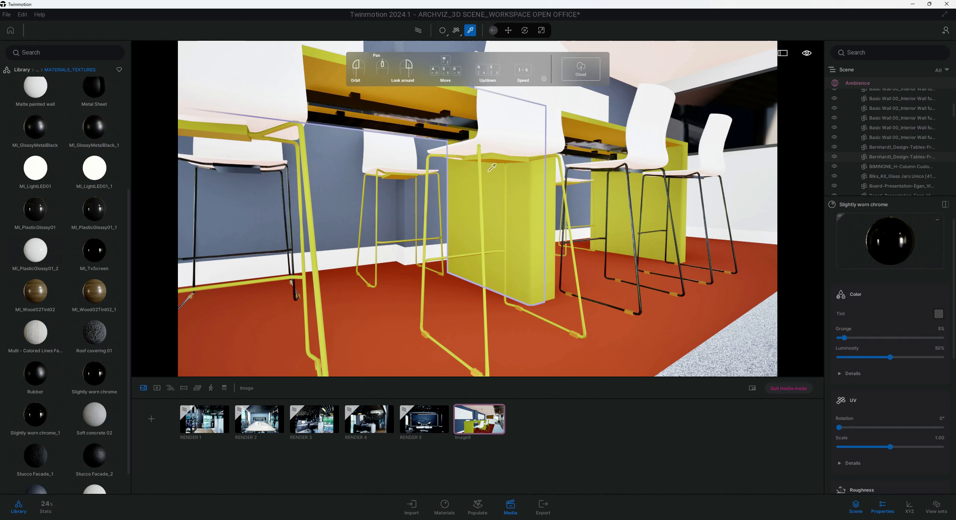
{"action": "left_click", "coordinate": [896, 248]}
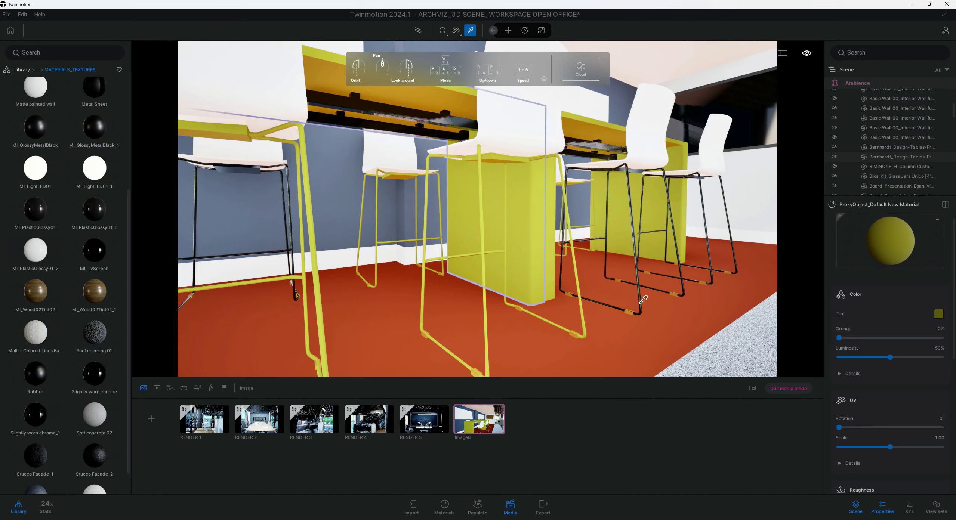
{"action": "left_click_drag", "start_coordinate": [694, 296], "coordinate": [582, 309]}
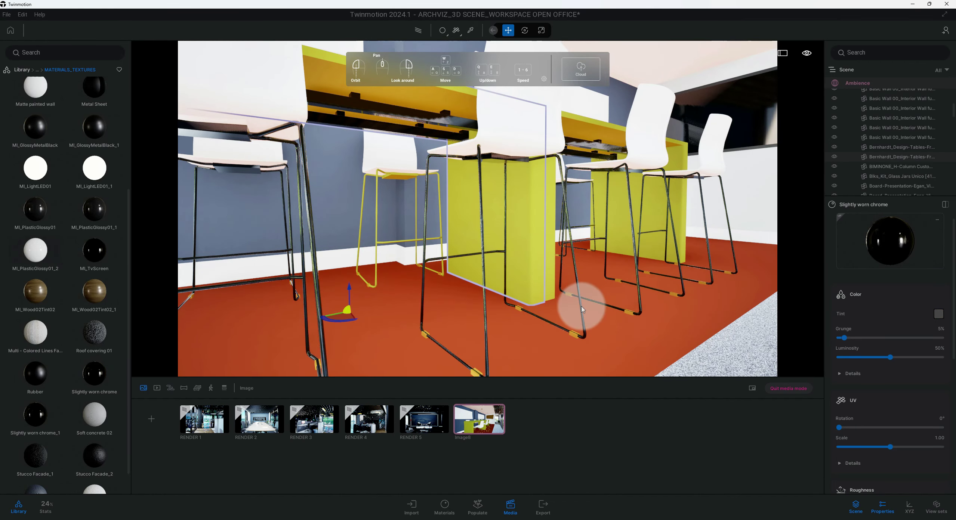
- Apply the Slightly worn chrome material to the remaining green metal legs of the chairs on the wall side of the table
{"action": "key", "text": "a"}
{"action": "left_click_drag", "start_coordinate": [847, 269], "coordinate": [435, 202]}
{"action": "key", "text": "d"}
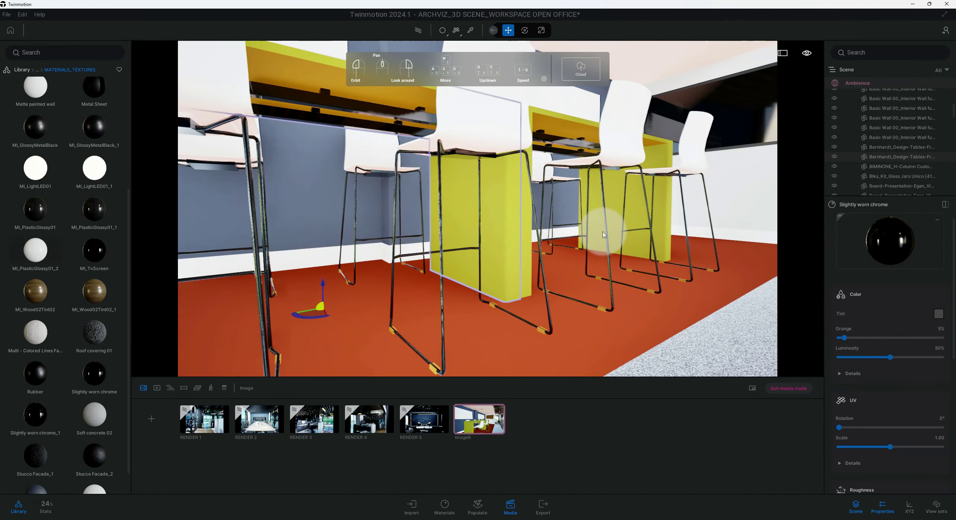
{"action": "left_click_drag", "start_coordinate": [603, 235], "coordinate": [597, 236]}
{"action": "left_click_drag", "start_coordinate": [897, 238], "coordinate": [470, 215]}
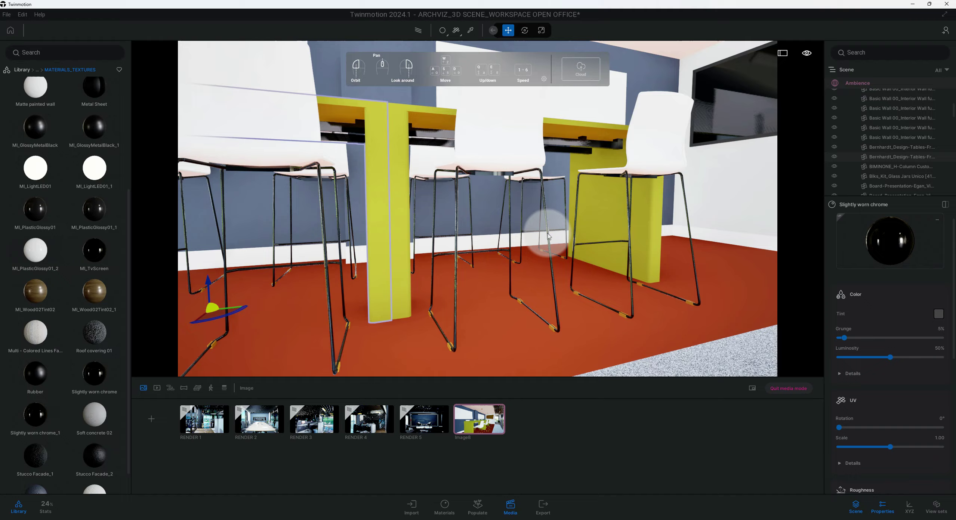
- Apply the Rubber material to the yellow foot caps on the legs of the near-side chairs
{"action": "left_click_drag", "start_coordinate": [548, 235], "coordinate": [543, 325]}
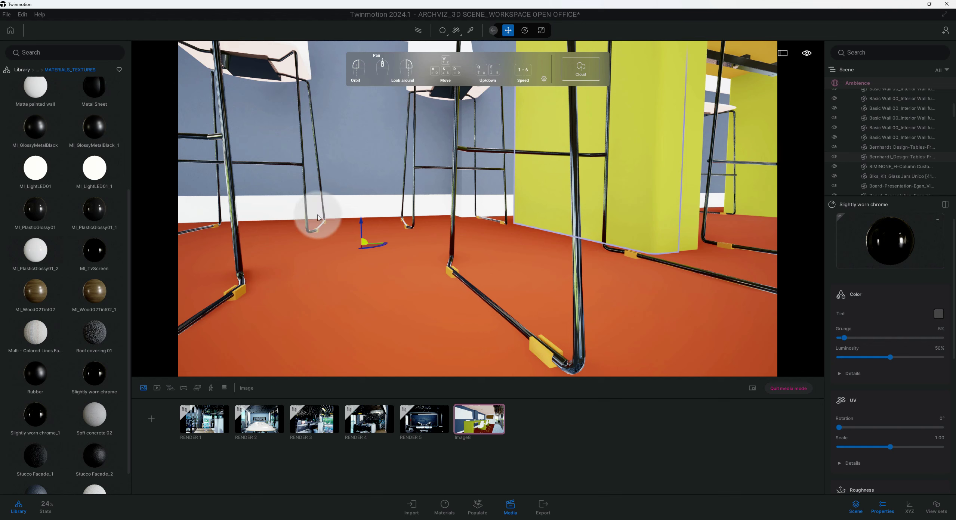
{"action": "scroll", "coordinate": [85, 262], "scroll_direction": "down", "scroll_amount": 1}
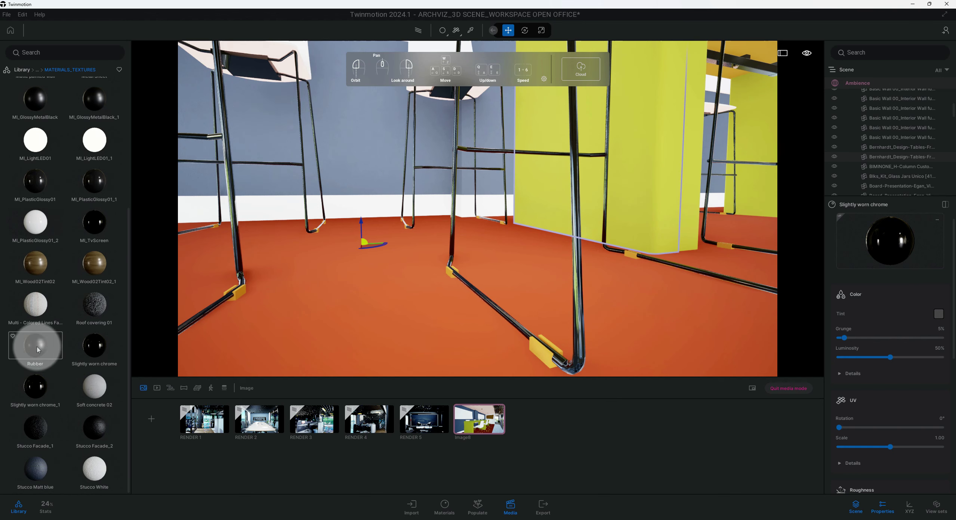
{"action": "left_click_drag", "start_coordinate": [38, 349], "coordinate": [544, 352]}
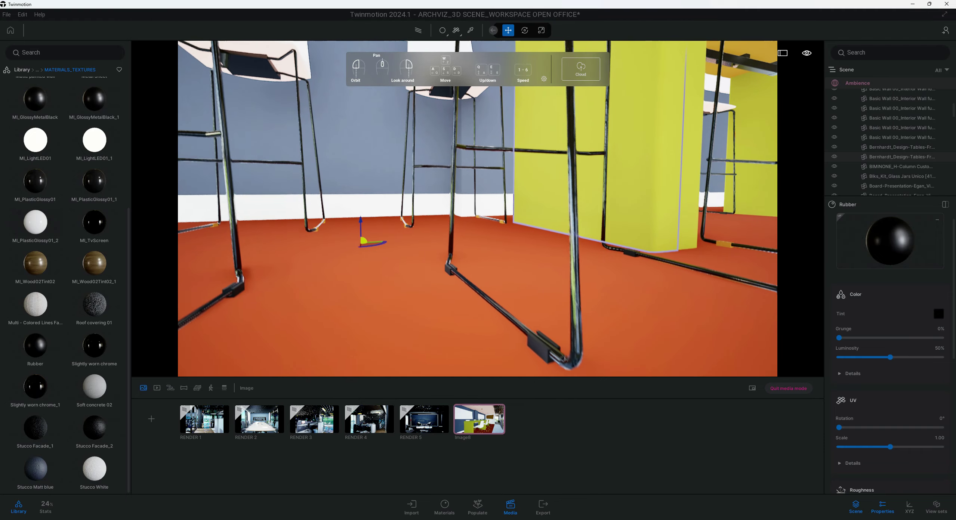
{"action": "middle_click_drag", "start_coordinate": [562, 358], "coordinate": [558, 316]}
{"action": "middle_click_drag", "start_coordinate": [423, 275], "coordinate": [438, 312]}
{"action": "scroll", "coordinate": [465, 339], "scroll_direction": "down", "scroll_amount": 2}
{"action": "scroll", "coordinate": [438, 312], "scroll_direction": "up", "scroll_amount": 2}
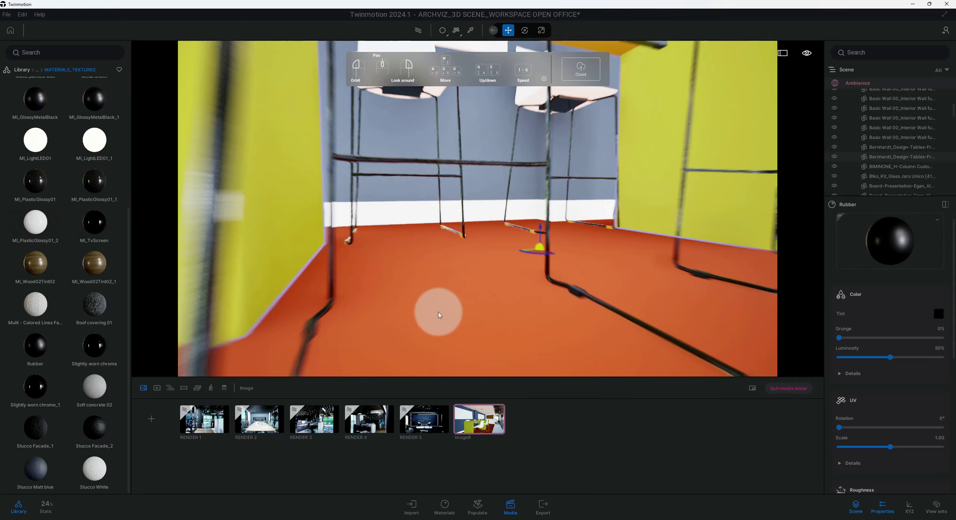
- Apply the Rubber material to the yellow foot caps of the chairs on the wall side of the table
{"action": "left_click_drag", "start_coordinate": [439, 315], "coordinate": [577, 254]}
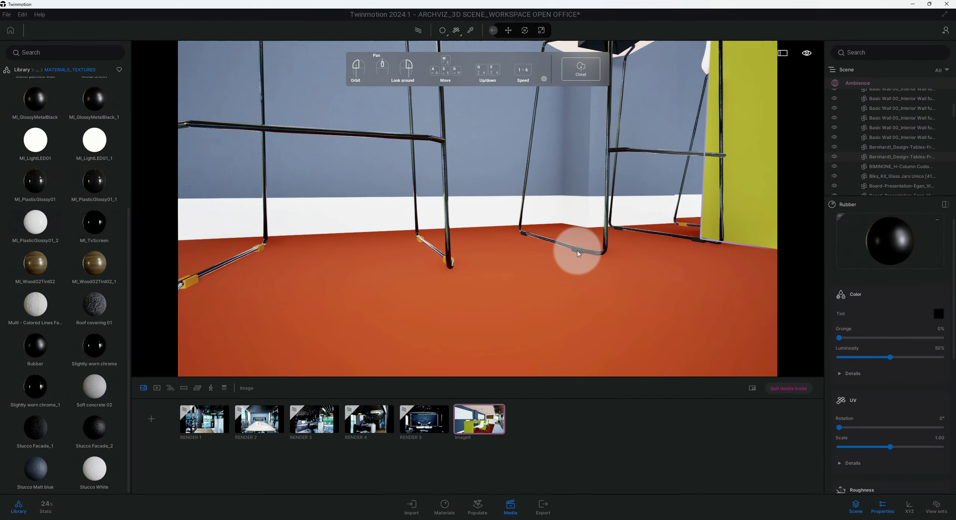
{"action": "left_click_drag", "start_coordinate": [448, 255], "coordinate": [454, 313]}
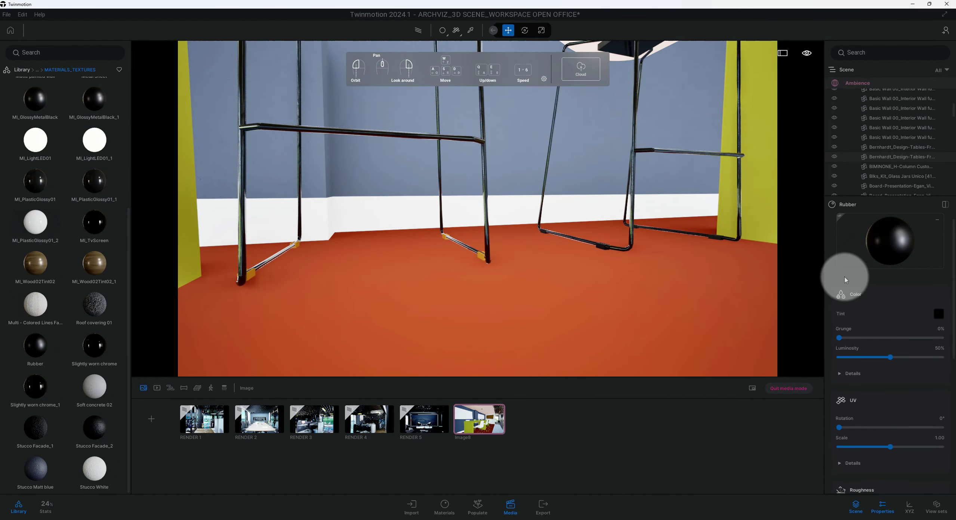
{"action": "left_click_drag", "start_coordinate": [844, 276], "coordinate": [661, 280]}
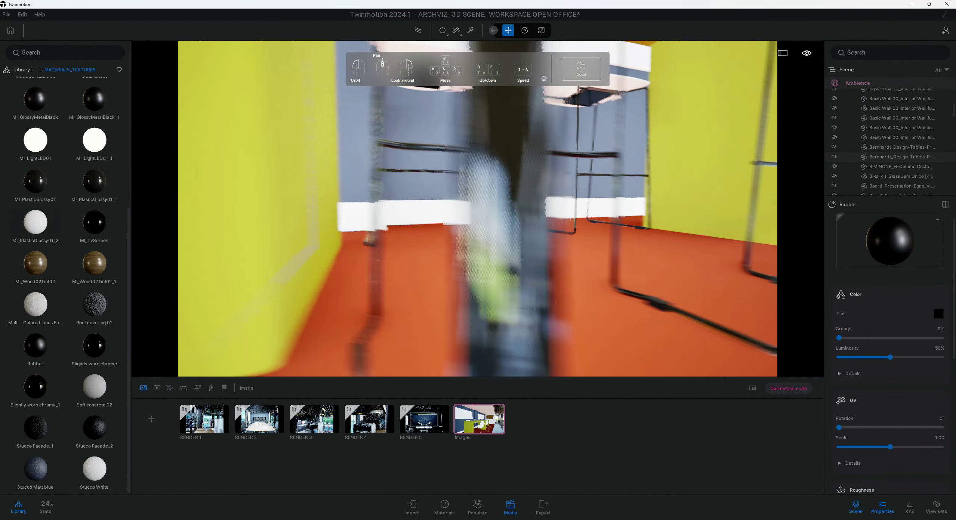
{"action": "left_click_drag", "start_coordinate": [519, 283], "coordinate": [466, 281]}
- Sample the MI_Wood02Tint02 material from the corridor's wood floor and apply it to the meeting area's red floor
{"action": "key", "text": "q"}
{"action": "key", "text": "w"}
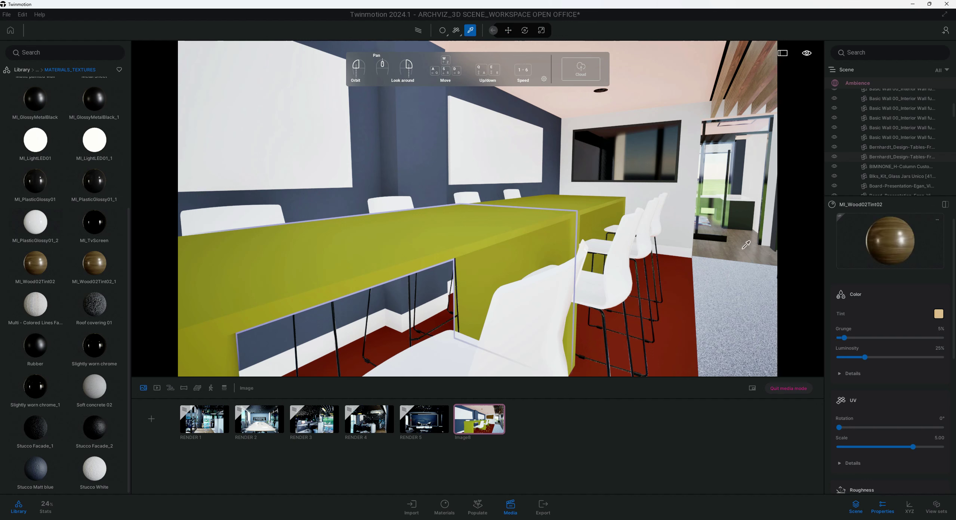
{"action": "left_click_drag", "start_coordinate": [895, 250], "coordinate": [679, 284]}
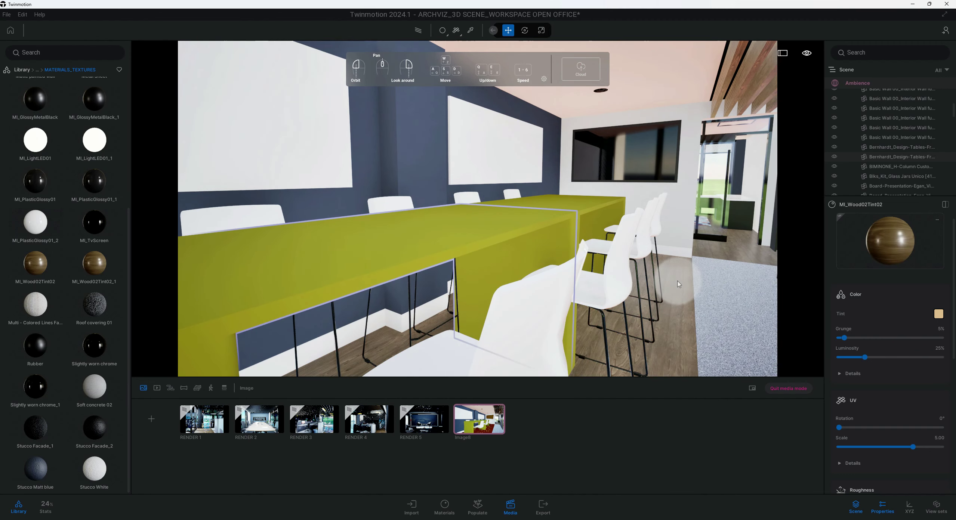
- Apply the MI_Wood02Tint02 wood material to the yellow-green top and supports of the meeting table
{"action": "middle_click_drag", "start_coordinate": [650, 293], "coordinate": [696, 263]}
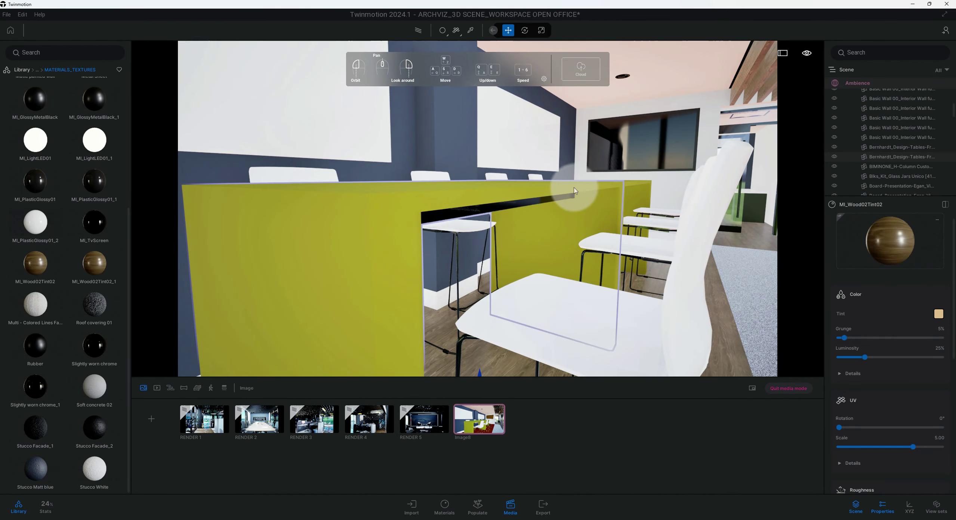
{"action": "left_click_drag", "start_coordinate": [574, 187], "coordinate": [568, 201]}
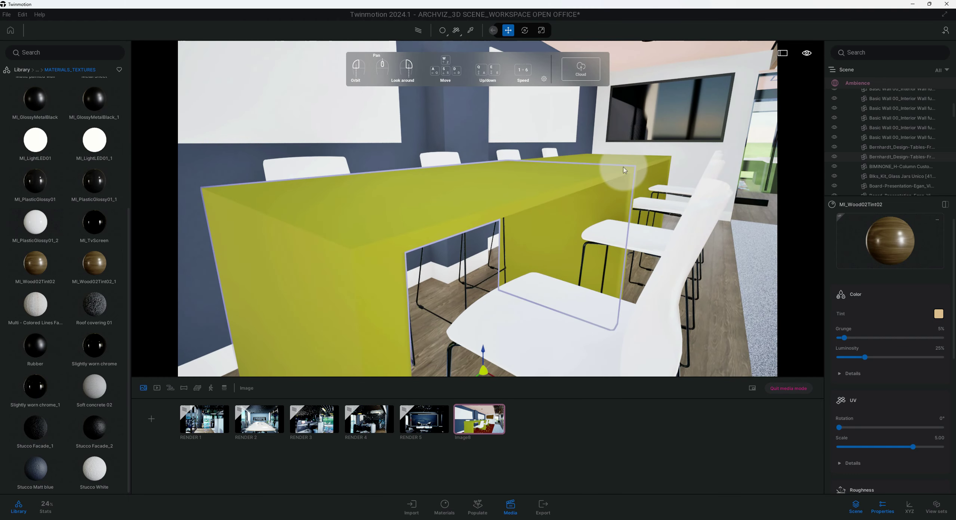
{"action": "left_click_drag", "start_coordinate": [887, 234], "coordinate": [633, 202]}
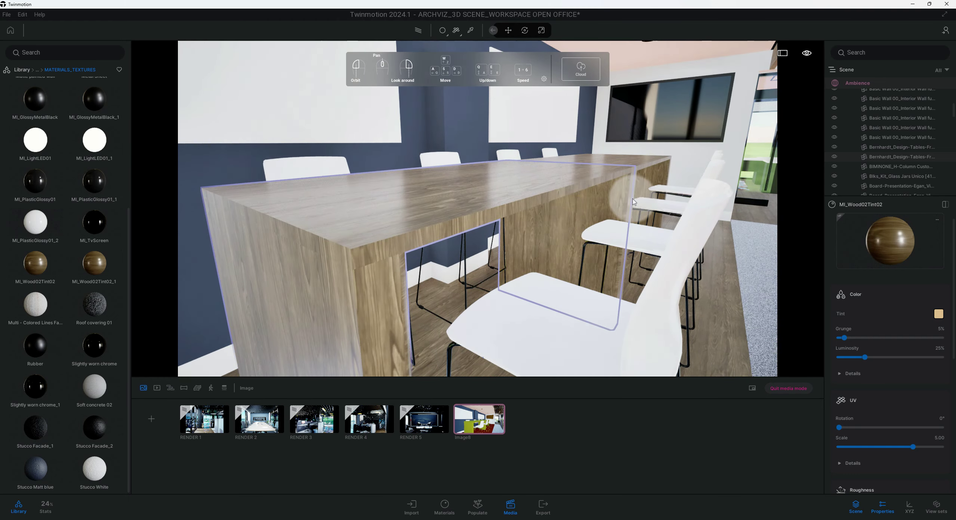
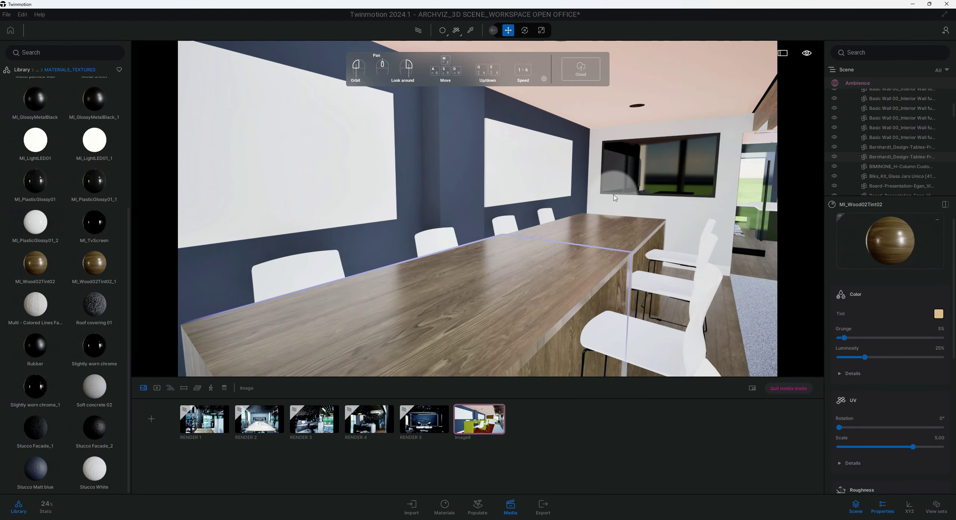
{"action": "left_click_drag", "start_coordinate": [611, 197], "coordinate": [611, 197]}
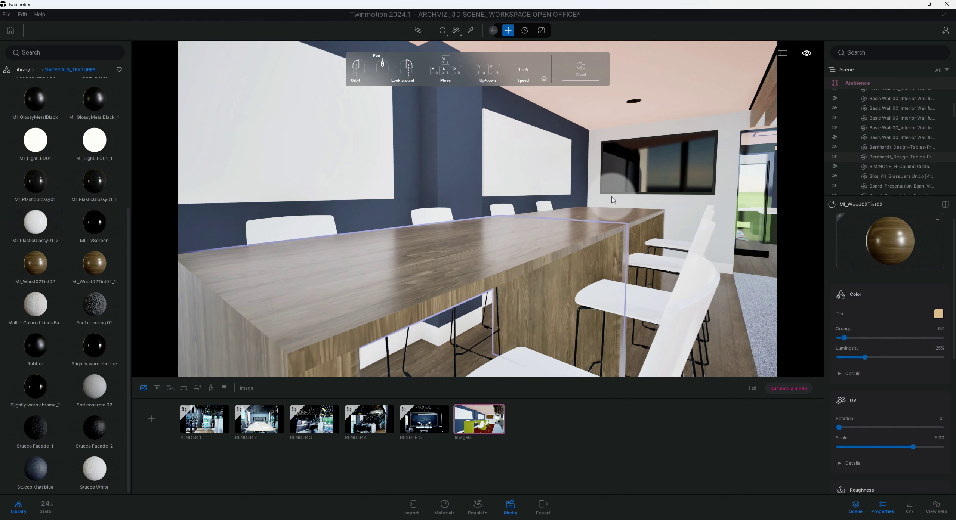
{"action": "middle_click_drag", "start_coordinate": [612, 197], "coordinate": [619, 213]}
{"action": "left_click_drag", "start_coordinate": [619, 213], "coordinate": [618, 208]}
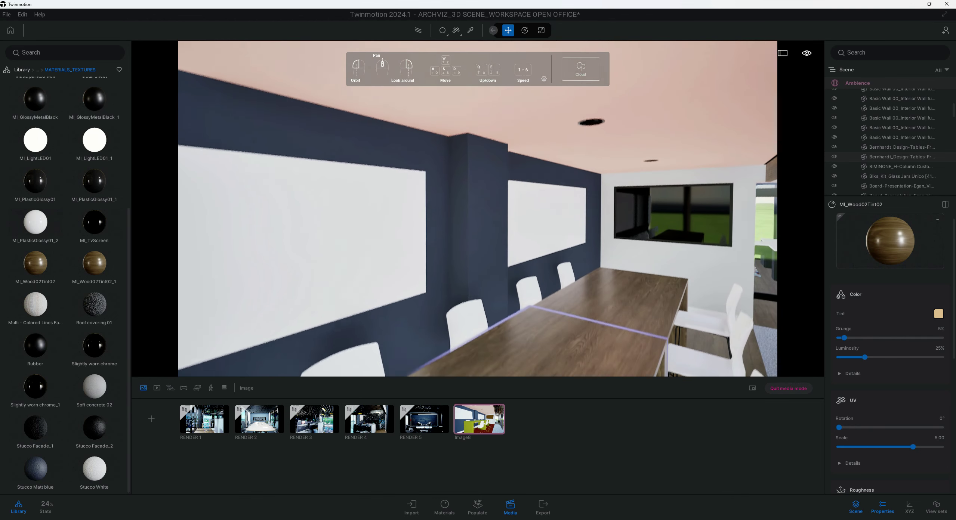
- Apply the MI_LightLED01_1 material to the yellow inner face of the nearest ceiling downlight
{"action": "key", "text": "q"}
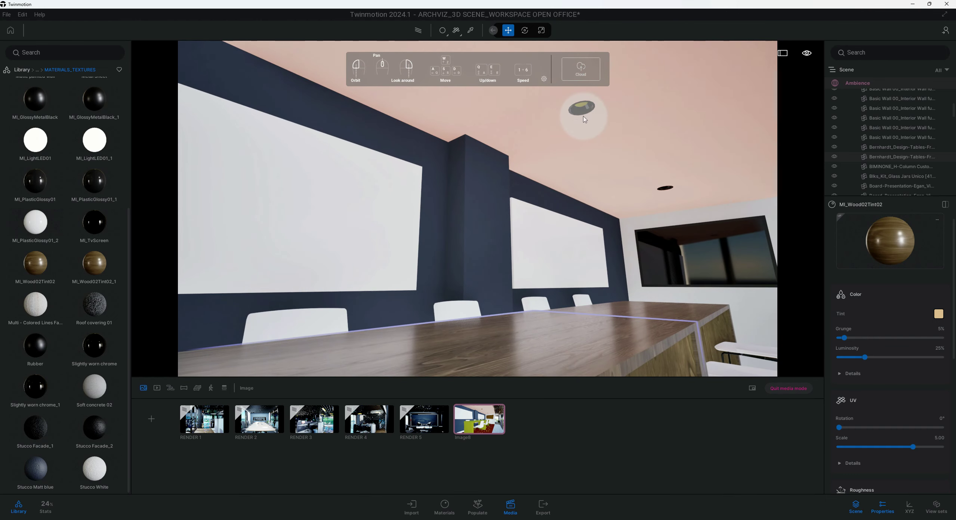
{"action": "left_click_drag", "start_coordinate": [587, 149], "coordinate": [588, 164]}
{"action": "middle_click_drag", "start_coordinate": [588, 149], "coordinate": [581, 177]}
{"action": "key", "text": "e"}
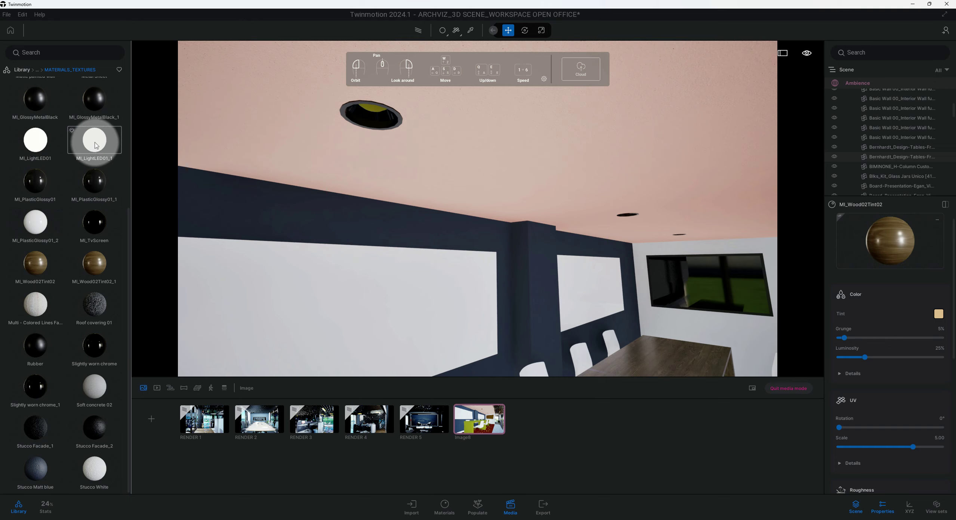
{"action": "left_click_drag", "start_coordinate": [92, 145], "coordinate": [368, 112]}
{"action": "middle_click_drag", "start_coordinate": [472, 147], "coordinate": [407, 99]}
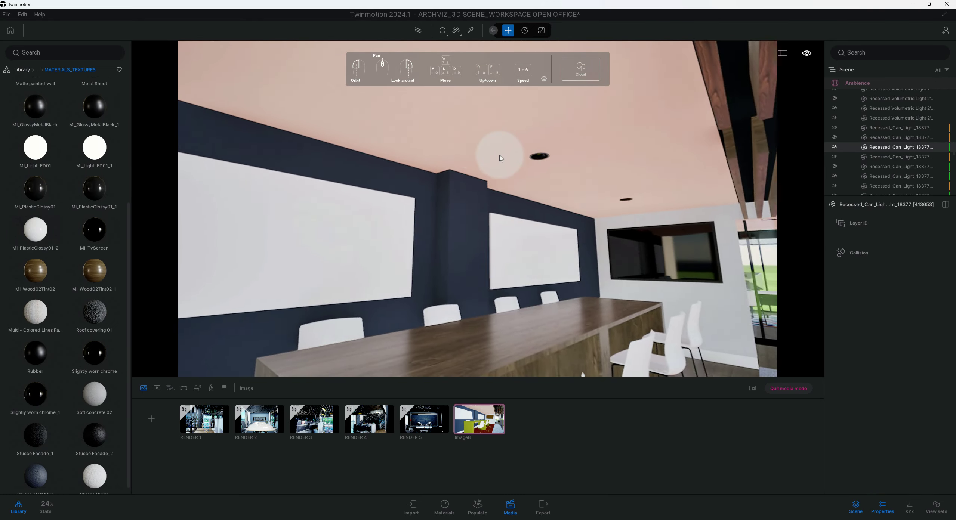
- Apply the MI_LightLED01_1 material to the next recessed ceiling downlight toward the TV
{"action": "scroll", "coordinate": [520, 161], "scroll_direction": "up", "scroll_amount": 3}
{"action": "middle_click_drag", "start_coordinate": [520, 160], "coordinate": [497, 162]}
{"action": "scroll", "coordinate": [518, 159], "scroll_direction": "up", "scroll_amount": 2}
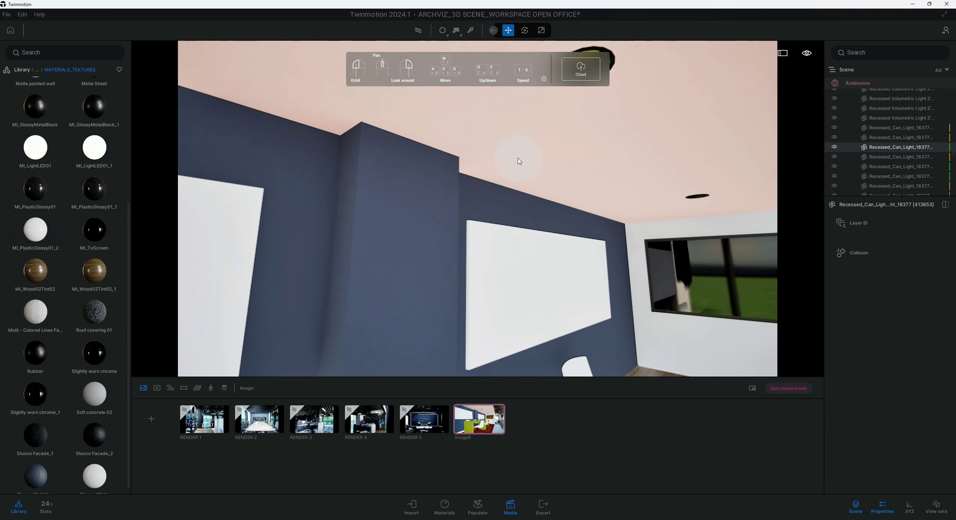
{"action": "left_click_drag", "start_coordinate": [519, 162], "coordinate": [515, 149]}
{"action": "left_click_drag", "start_coordinate": [97, 157], "coordinate": [581, 146]}
{"action": "middle_click_drag", "start_coordinate": [581, 146], "coordinate": [531, 66]}
{"action": "scroll", "coordinate": [626, 149], "scroll_direction": "up", "scroll_amount": 2}
{"action": "middle_click_drag", "start_coordinate": [627, 149], "coordinate": [591, 165]}
{"action": "scroll", "coordinate": [626, 149], "scroll_direction": "up", "scroll_amount": 1}
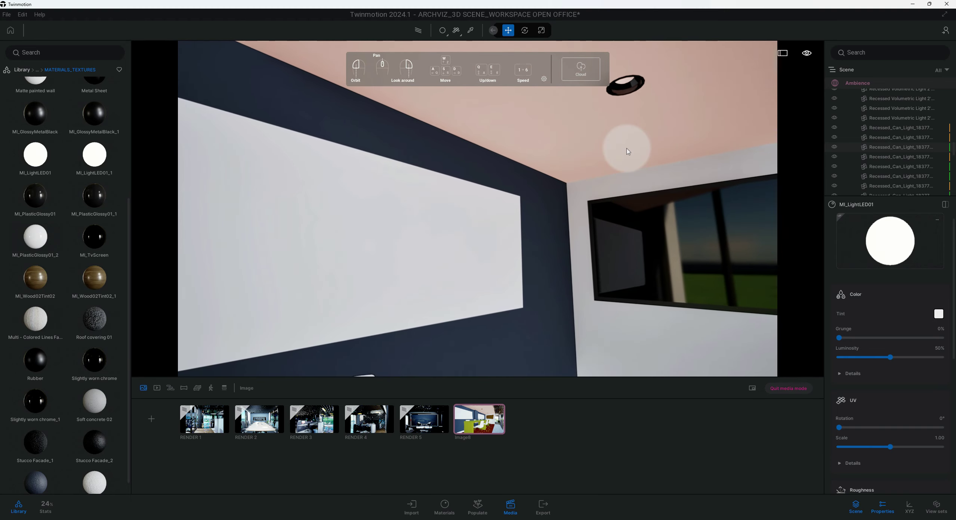
- Return to the saved Image8 camera view and refresh it with the new materials
{"action": "left_click_drag", "start_coordinate": [646, 167], "coordinate": [565, 238]}
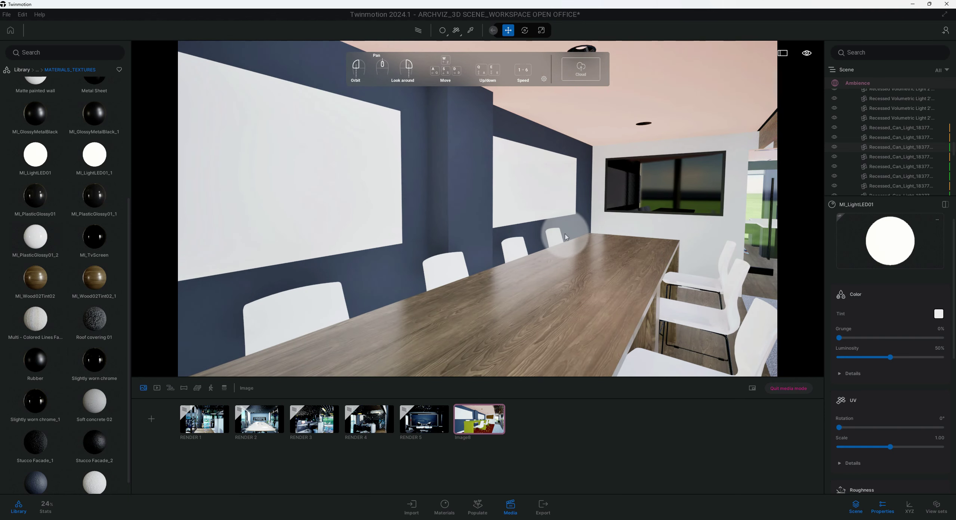
{"action": "left_click_drag", "start_coordinate": [566, 237], "coordinate": [551, 262]}
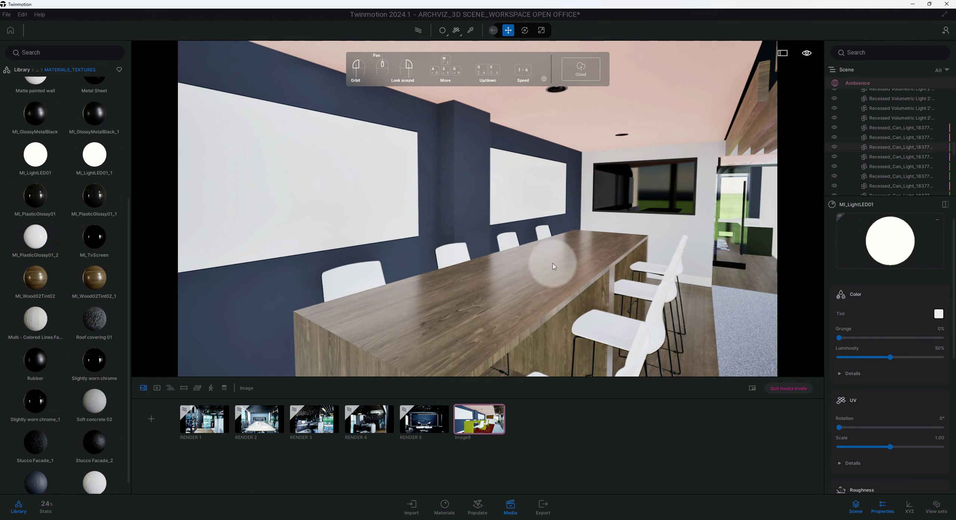
{"action": "left_click", "coordinate": [490, 431]}
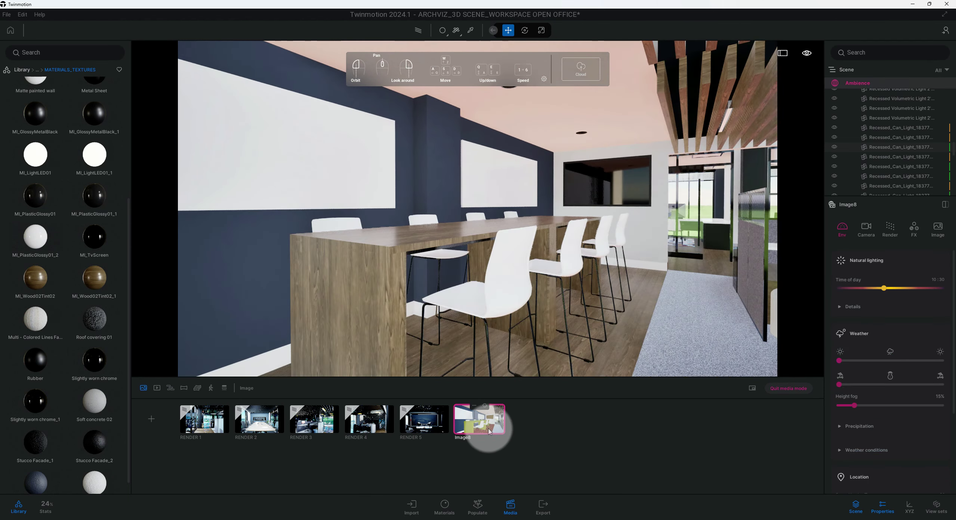
{"action": "left_click", "coordinate": [485, 406]}
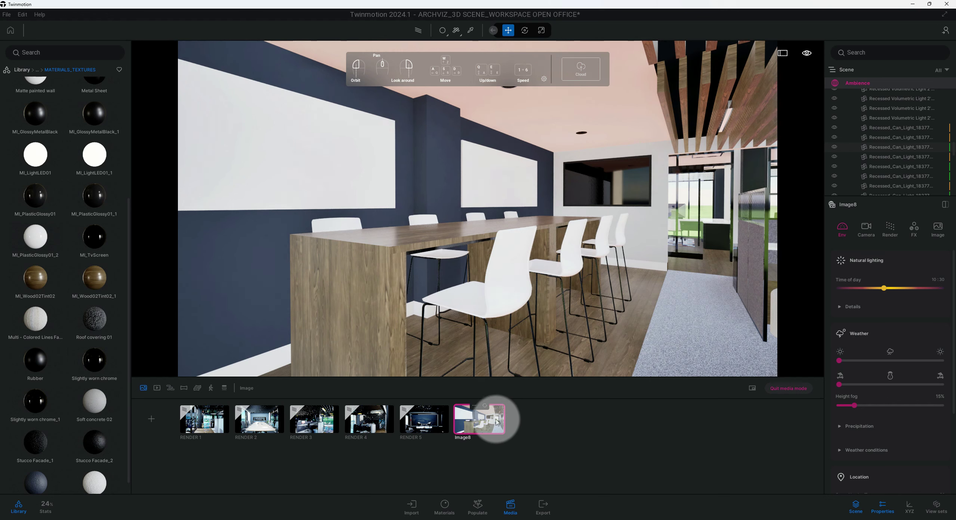
- Rename the Image8 render view as "workstation area"
{"action": "left_click", "coordinate": [474, 406]}
{"action": "left_click", "coordinate": [466, 341]}
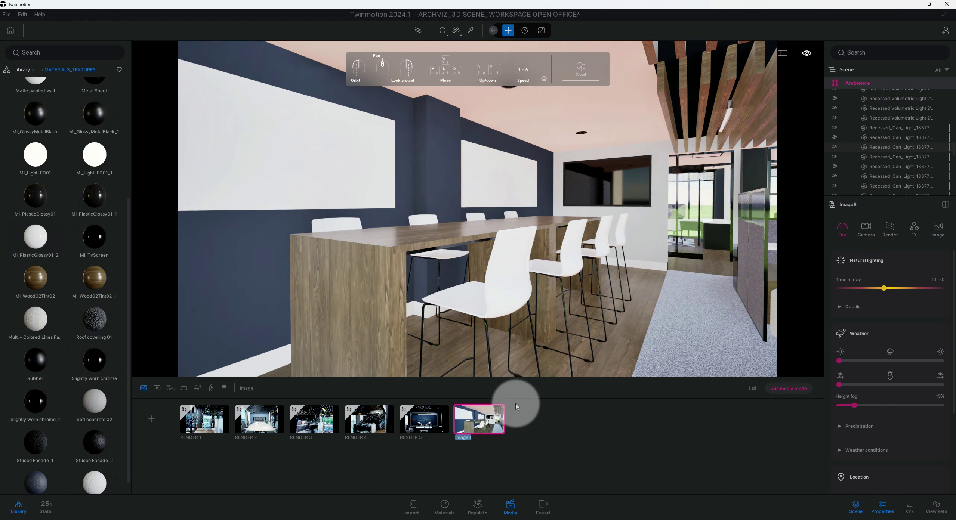
{"action": "key", "text": "BackSpace"}
{"action": "type", "text": "wro"}
{"action": "type", "text": "orkstatio"}
{"action": "type", "text": "n area"}
{"action": "left_click", "coordinate": [683, 305]}
- Open the ASSETS_SCENE folder in the user library to furnish the meeting table
{"action": "scroll", "coordinate": [556, 238], "scroll_direction": "up", "scroll_amount": 3}
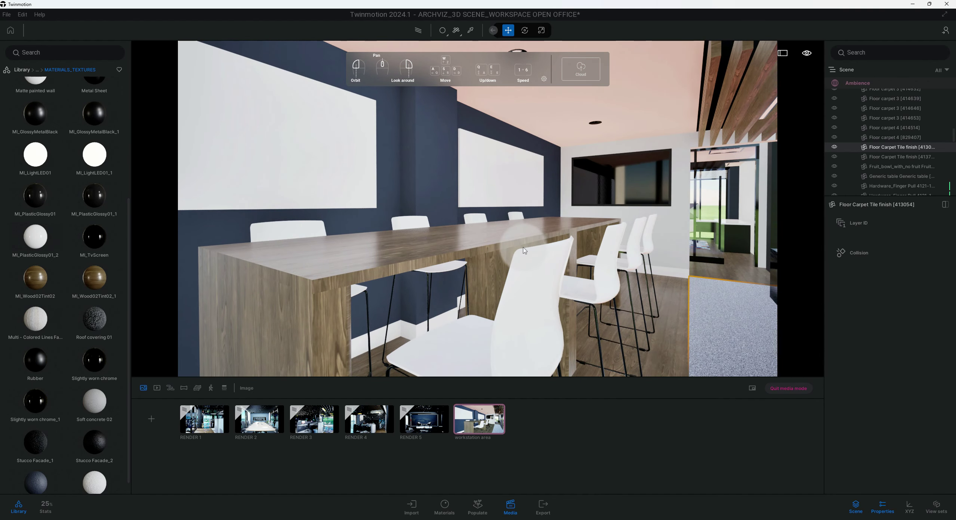
{"action": "scroll", "coordinate": [525, 249], "scroll_direction": "up", "scroll_amount": 3}
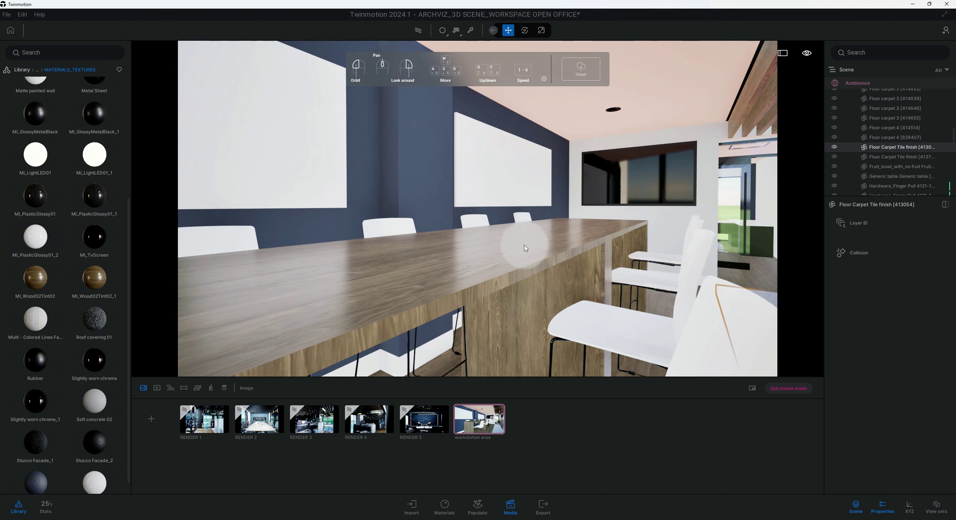
{"action": "middle_click_drag", "start_coordinate": [506, 239], "coordinate": [519, 264]}
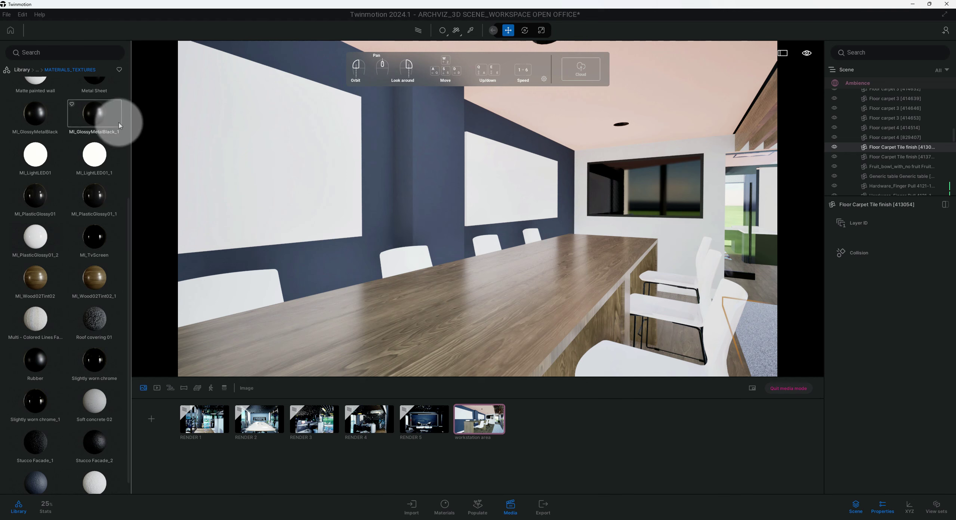
{"action": "left_click", "coordinate": [22, 70]}
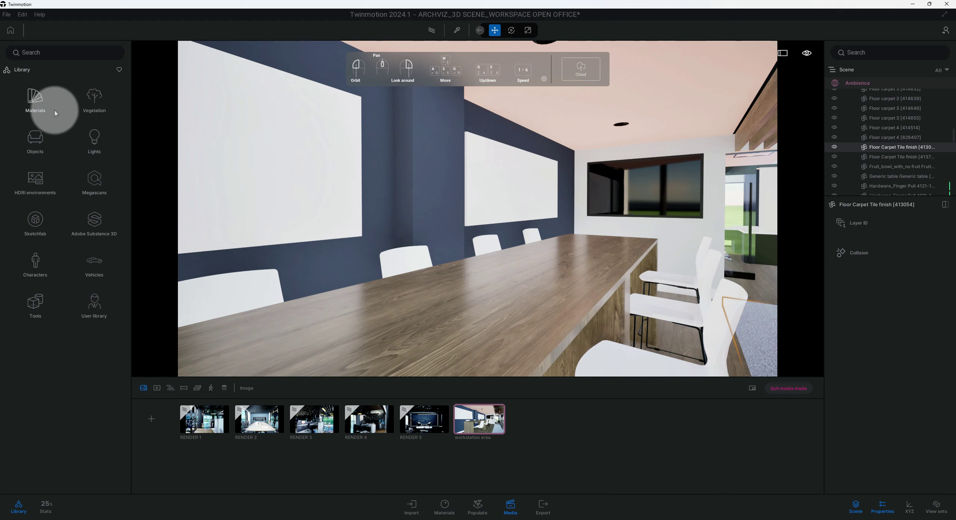
{"action": "left_click", "coordinate": [37, 139]}
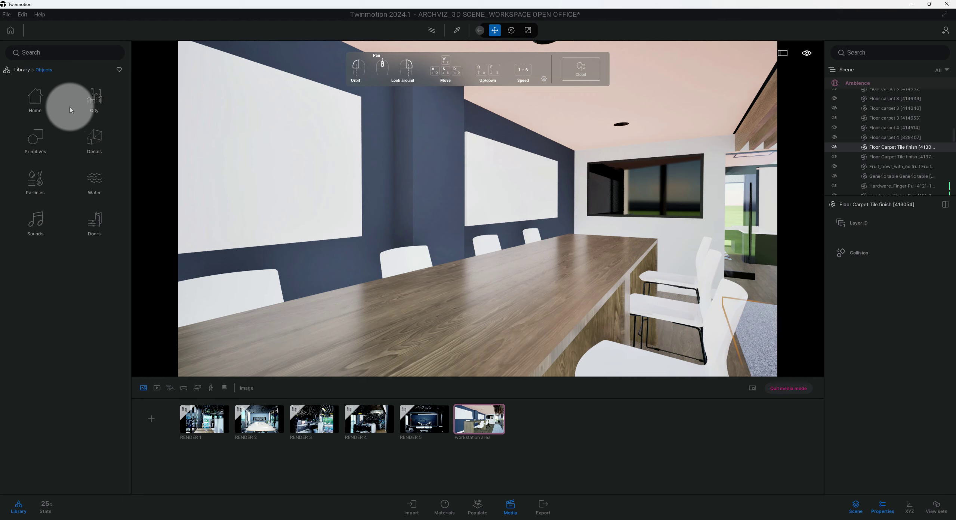
{"action": "left_click", "coordinate": [22, 70]}
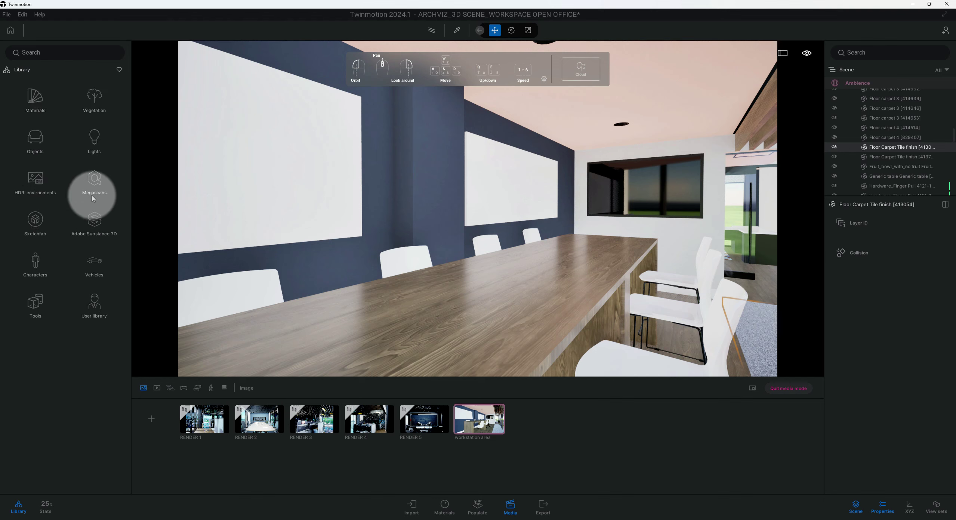
{"action": "left_click", "coordinate": [100, 303]}
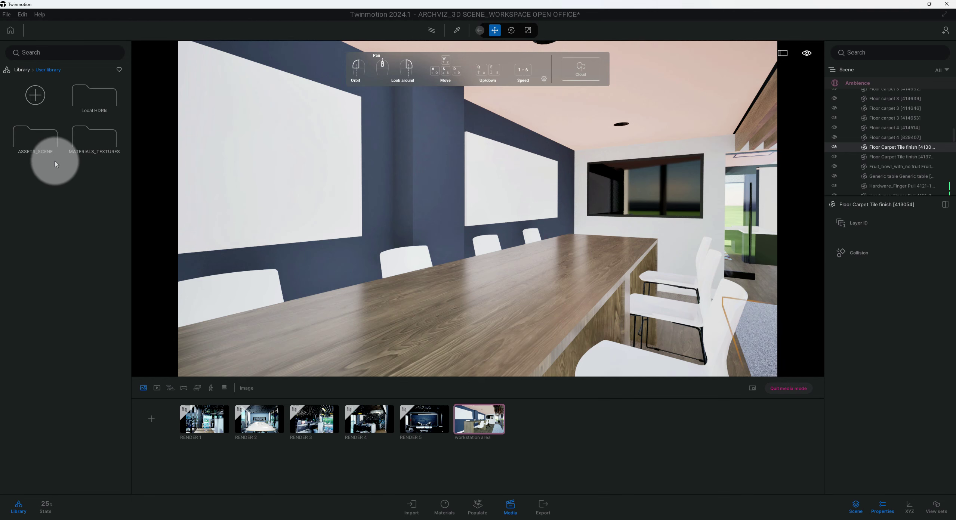
{"action": "left_click", "coordinate": [35, 145]}
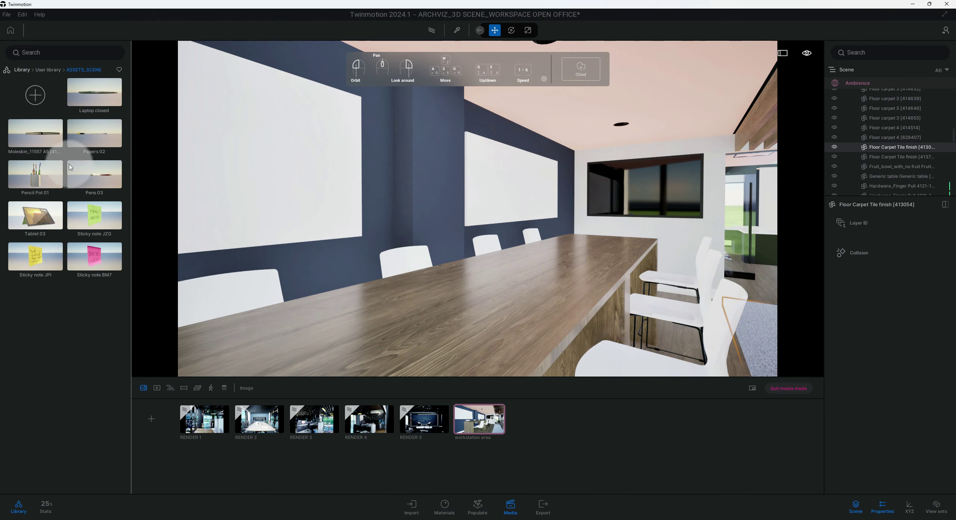
- Place the Tablet 03 asset on the meeting table and move it toward the far end near the TV
{"action": "left_click_drag", "start_coordinate": [45, 216], "coordinate": [601, 266]}
{"action": "scroll", "coordinate": [602, 266], "scroll_direction": "up", "scroll_amount": 3}
{"action": "left_click_drag", "start_coordinate": [677, 288], "coordinate": [696, 265]}
{"action": "left_click", "coordinate": [656, 288]}
{"action": "left_click", "coordinate": [664, 277]}
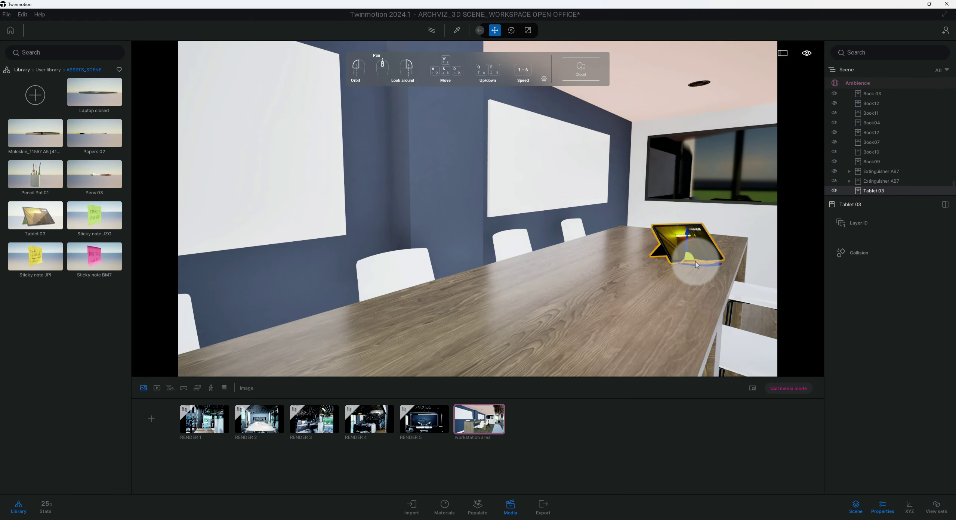
{"action": "middle_click_drag", "start_coordinate": [527, 284], "coordinate": [374, 286]}
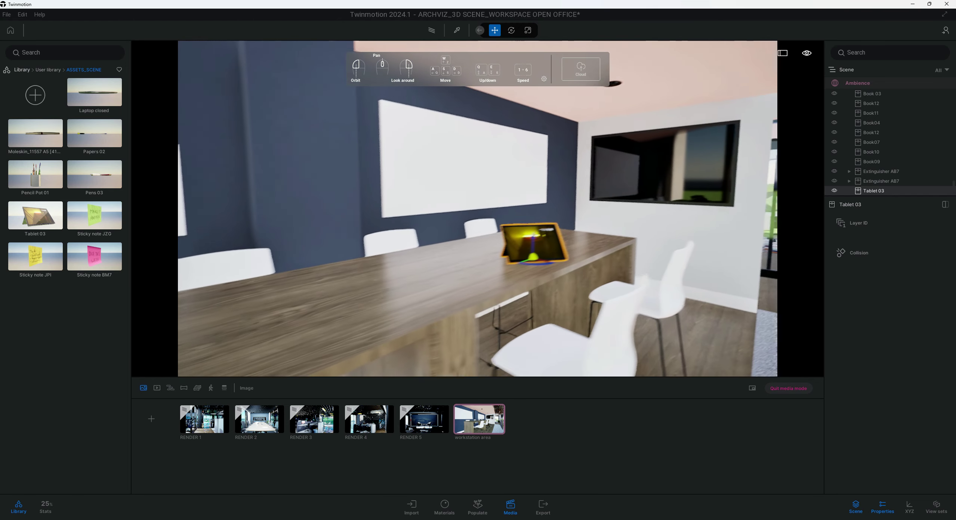
- Place the Pencil Pot 01 asset at the table's far end behind the tablet and adjust the tablet's placement
{"action": "scroll", "coordinate": [523, 287], "scroll_direction": "up", "scroll_amount": 3}
{"action": "mouse_move", "coordinate": [35, 174]}
{"action": "left_mouse_down"}
{"action": "mouse_move", "coordinate": [156, 175]}
{"action": "mouse_move", "coordinate": [631, 267]}
{"action": "mouse_move", "coordinate": [625, 260]}
{"action": "left_mouse_up"}
{"action": "left_click", "coordinate": [549, 278]}
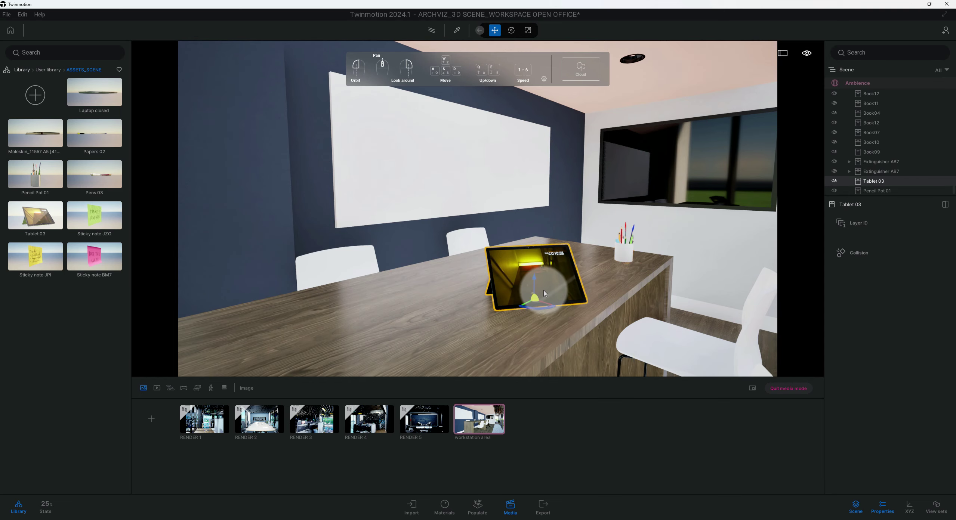
{"action": "mouse_move", "coordinate": [547, 304]}
{"action": "left_mouse_down"}
{"action": "mouse_move", "coordinate": [572, 305]}
{"action": "mouse_move", "coordinate": [544, 307]}
{"action": "mouse_move", "coordinate": [538, 295]}
{"action": "left_mouse_up"}
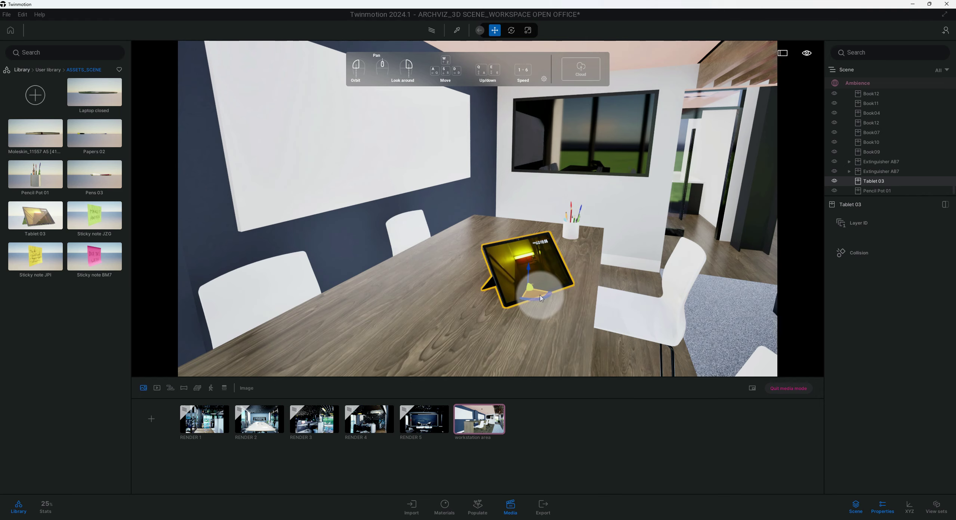
- Place the Laptop closed asset on the meeting table beside the tablet, on the whiteboard side
{"action": "middle_click_drag", "start_coordinate": [527, 311], "coordinate": [646, 241]}
{"action": "scroll", "coordinate": [529, 311], "scroll_direction": "down", "scroll_amount": 3}
{"action": "middle_click_drag", "start_coordinate": [539, 311], "coordinate": [560, 281]}
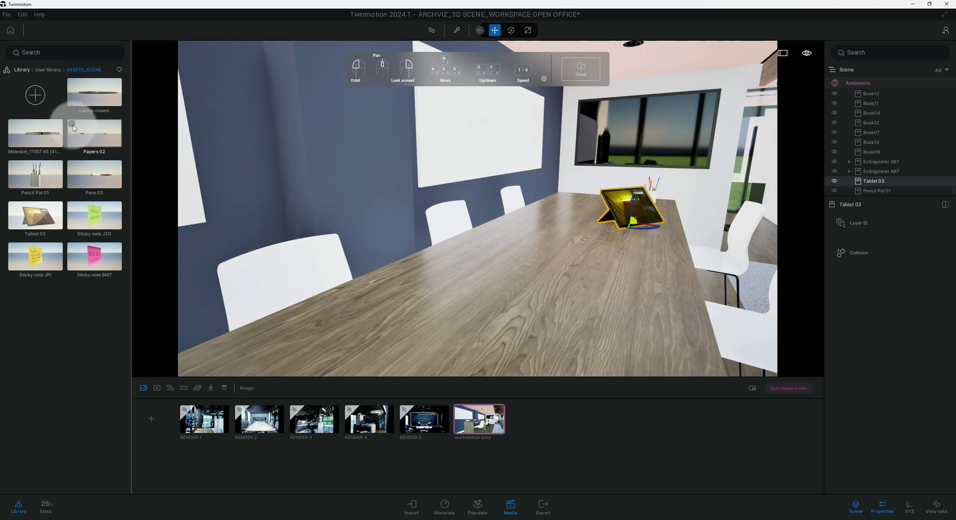
{"action": "left_click_drag", "start_coordinate": [96, 101], "coordinate": [563, 209]}
{"action": "scroll", "coordinate": [567, 224], "scroll_direction": "up", "scroll_amount": 2}
{"action": "middle_click_drag", "start_coordinate": [568, 226], "coordinate": [482, 255]}
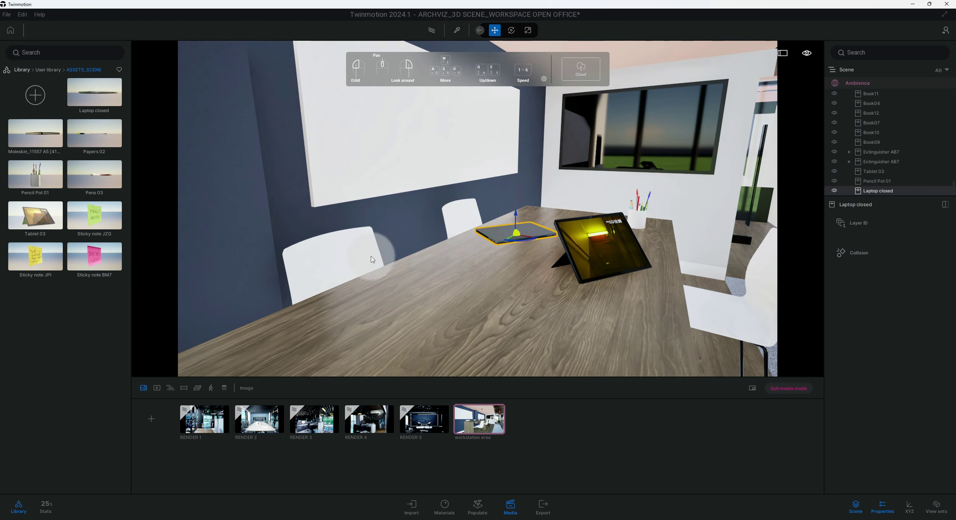
- Lay the Papers 02 asset on the table in front of the laptop and position the Moleskin notebook in front of the tablet
{"action": "left_click_drag", "start_coordinate": [95, 141], "coordinate": [450, 293]}
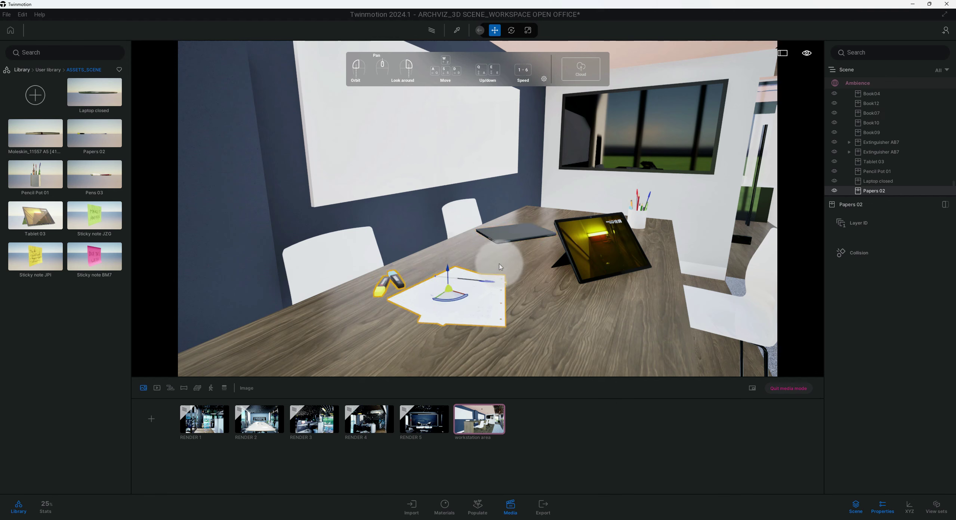
{"action": "left_click_drag", "start_coordinate": [36, 133], "coordinate": [658, 347]}
{"action": "middle_click_drag", "start_coordinate": [568, 331], "coordinate": [573, 264]}
{"action": "left_click_drag", "start_coordinate": [655, 277], "coordinate": [626, 298]}
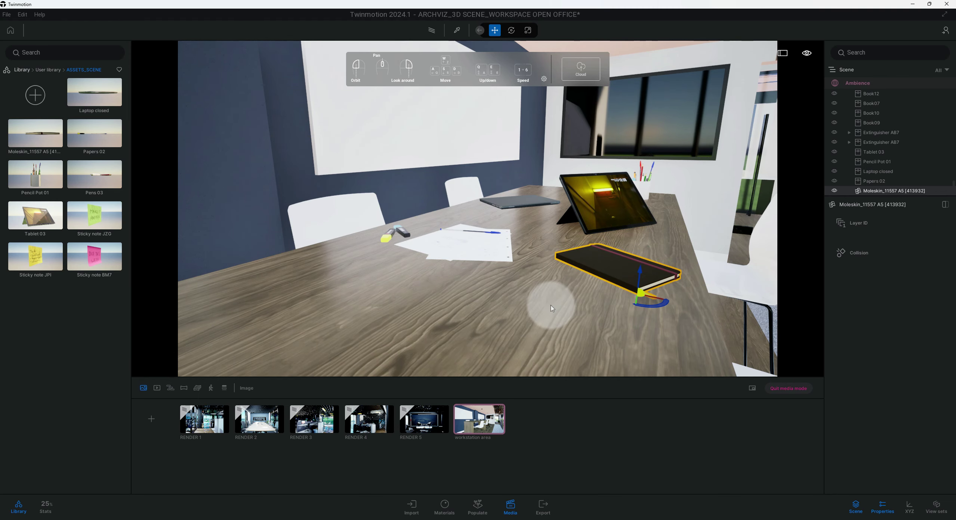
- Stick the green Sticky note JZG asset on the black-framed white board near the meeting table
{"action": "scroll", "coordinate": [547, 302], "scroll_direction": "down", "scroll_amount": 3}
{"action": "middle_click_drag", "start_coordinate": [520, 302], "coordinate": [595, 343]}
{"action": "mouse_move", "coordinate": [523, 299]}
{"action": "left_mouse_down"}
{"action": "mouse_move", "coordinate": [485, 307]}
{"action": "mouse_move", "coordinate": [509, 306]}
{"action": "left_mouse_up"}
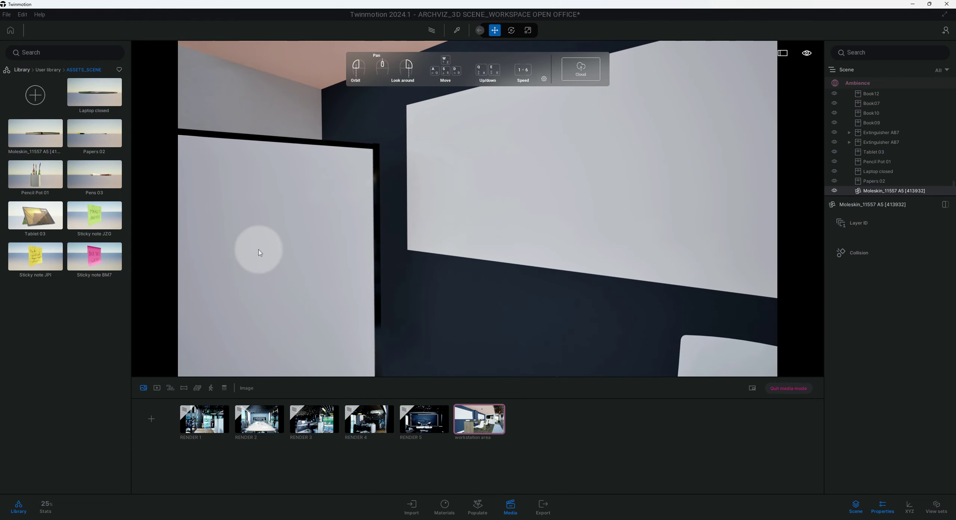
{"action": "left_click_drag", "start_coordinate": [87, 224], "coordinate": [323, 186]}
{"action": "middle_click_drag", "start_coordinate": [297, 216], "coordinate": [412, 220]}
{"action": "scroll", "coordinate": [444, 215], "scroll_direction": "up", "scroll_amount": 3}
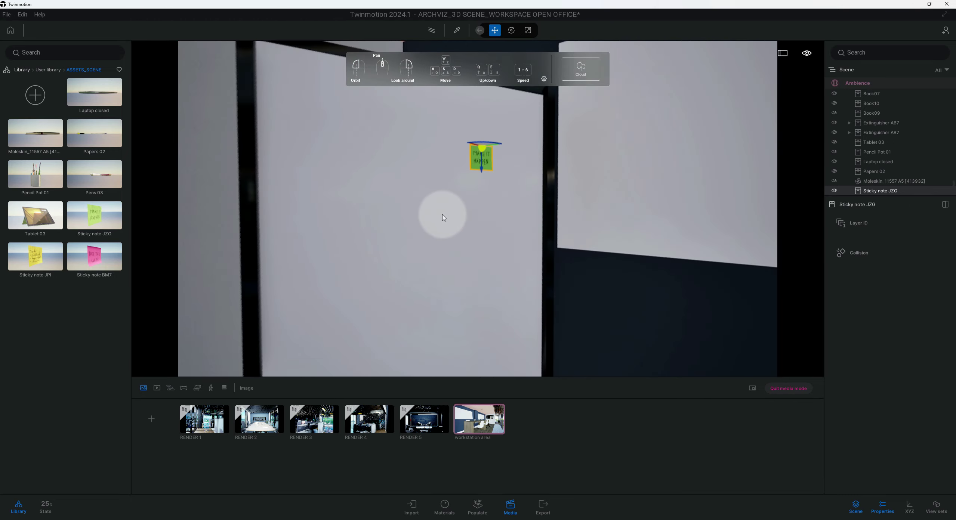
- Add the pink Sticky note BM7 and the yellow Sticky note JPI to the same black-framed board, beside the green note
{"action": "scroll", "coordinate": [433, 190], "scroll_direction": "up", "scroll_amount": 3}
{"action": "middle_click_drag", "start_coordinate": [433, 190], "coordinate": [449, 368]}
{"action": "scroll", "coordinate": [441, 196], "scroll_direction": "down", "scroll_amount": 3}
{"action": "left_click_drag", "start_coordinate": [442, 196], "coordinate": [474, 198]}
{"action": "left_click_drag", "start_coordinate": [94, 256], "coordinate": [397, 182]}
{"action": "left_click", "coordinate": [188, 263]}
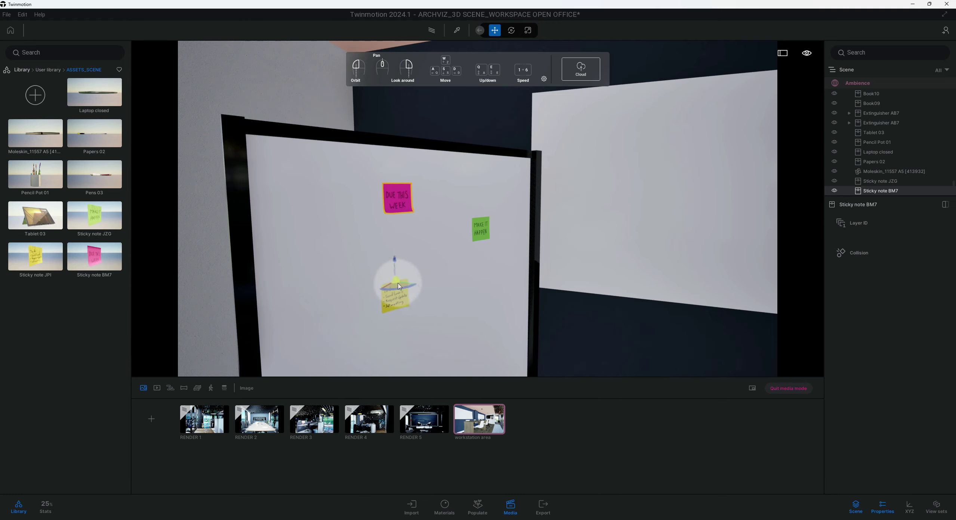
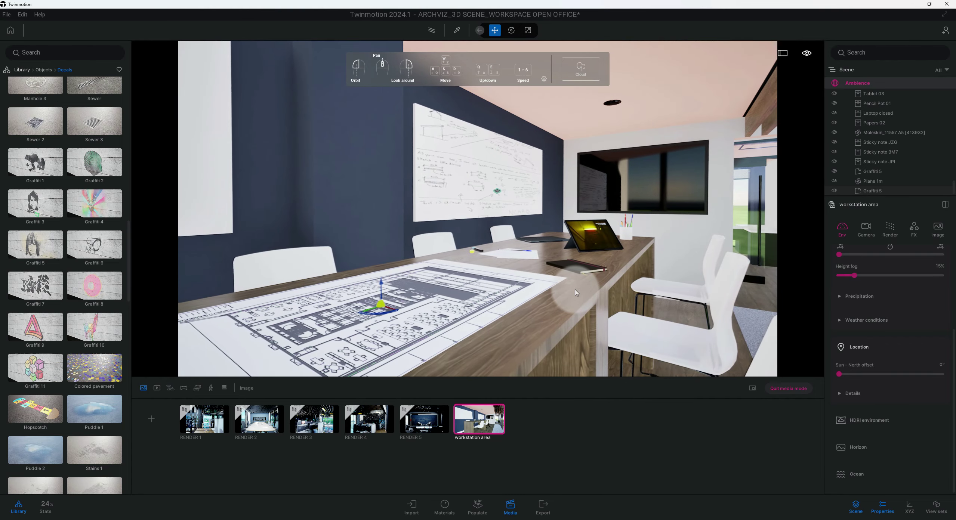
- Open the MATERIALS_TEXTURES folder in the user library to get the IES light for the ceiling downlights
{"action": "middle_click_drag", "start_coordinate": [576, 292], "coordinate": [586, 329]}
{"action": "right_click_drag", "start_coordinate": [586, 329], "coordinate": [574, 285]}
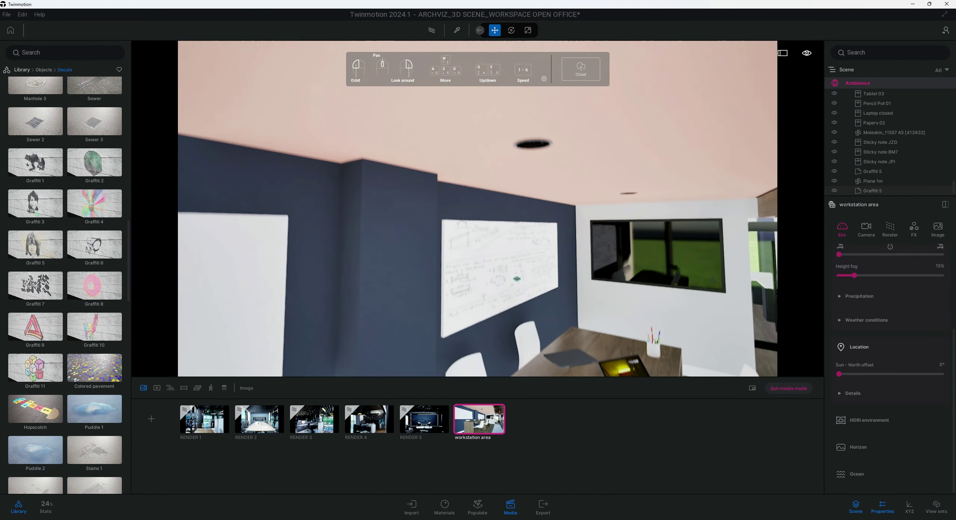
{"action": "scroll", "coordinate": [574, 285], "scroll_direction": "up", "scroll_amount": 3}
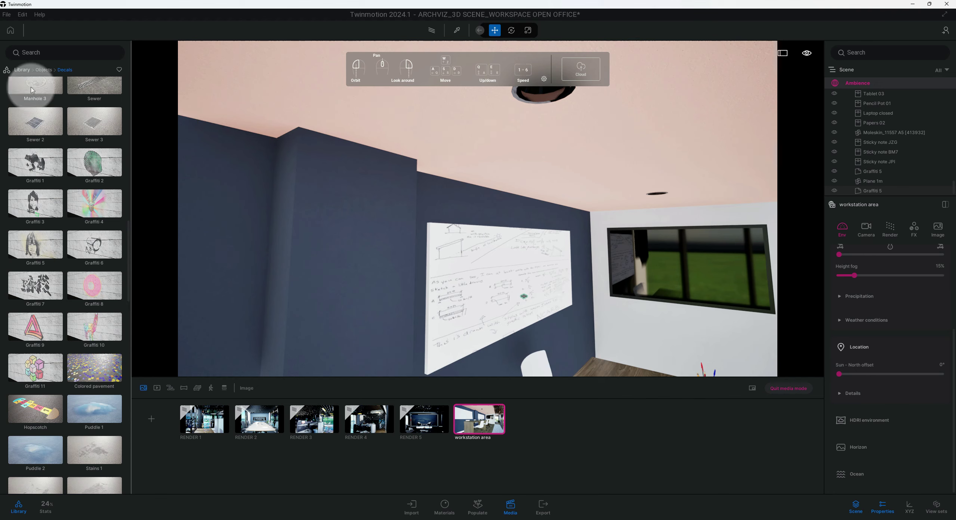
{"action": "left_click", "coordinate": [21, 70]}
{"action": "left_click", "coordinate": [98, 301]}
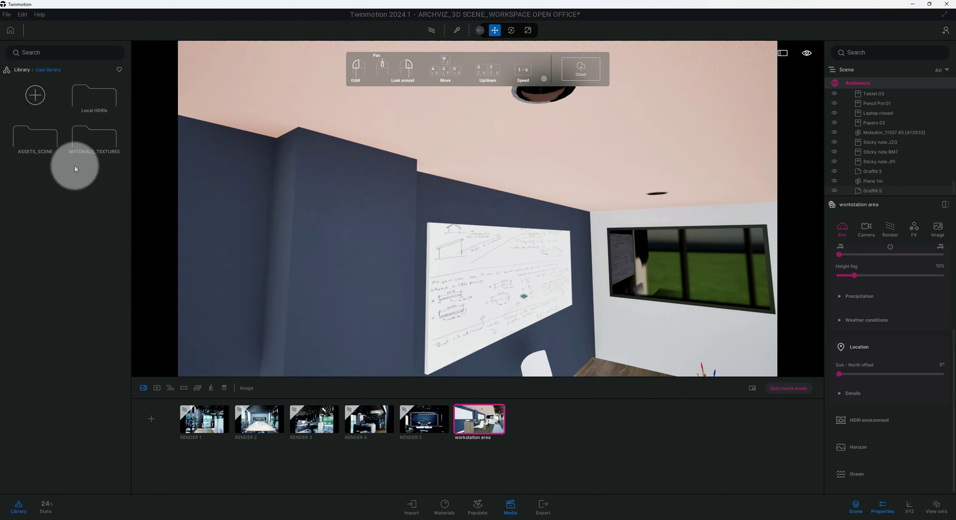
{"action": "left_click", "coordinate": [34, 147]}
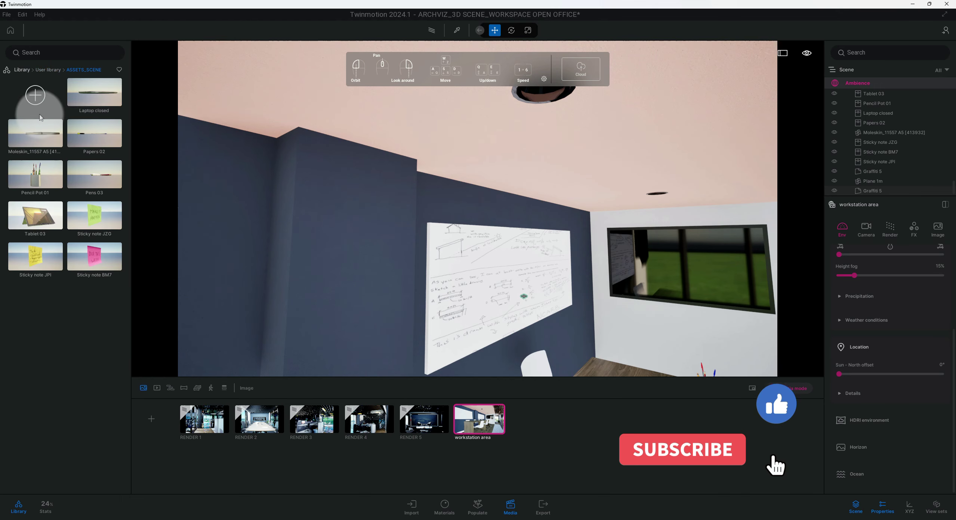
{"action": "left_click", "coordinate": [47, 69]}
{"action": "left_click", "coordinate": [90, 141]}
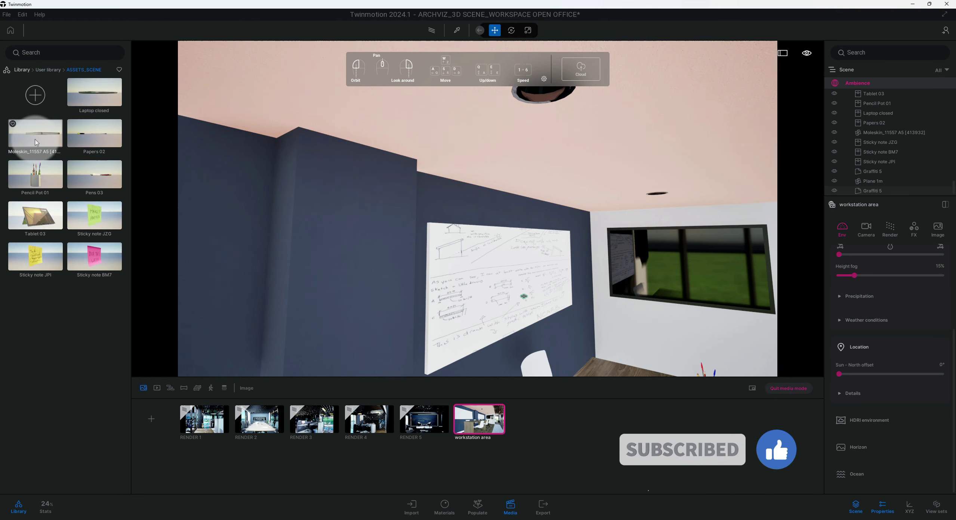
{"action": "left_click", "coordinate": [52, 70]}
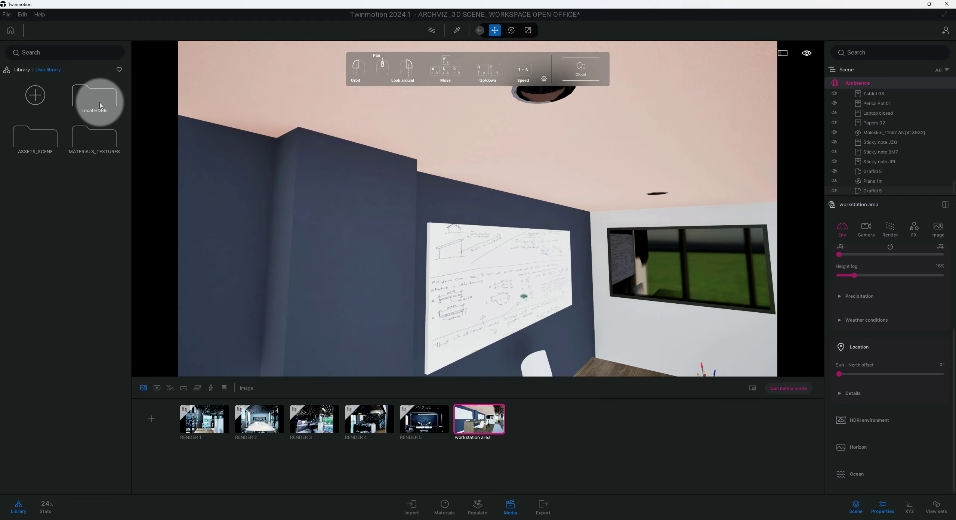
{"action": "left_click", "coordinate": [106, 141]}
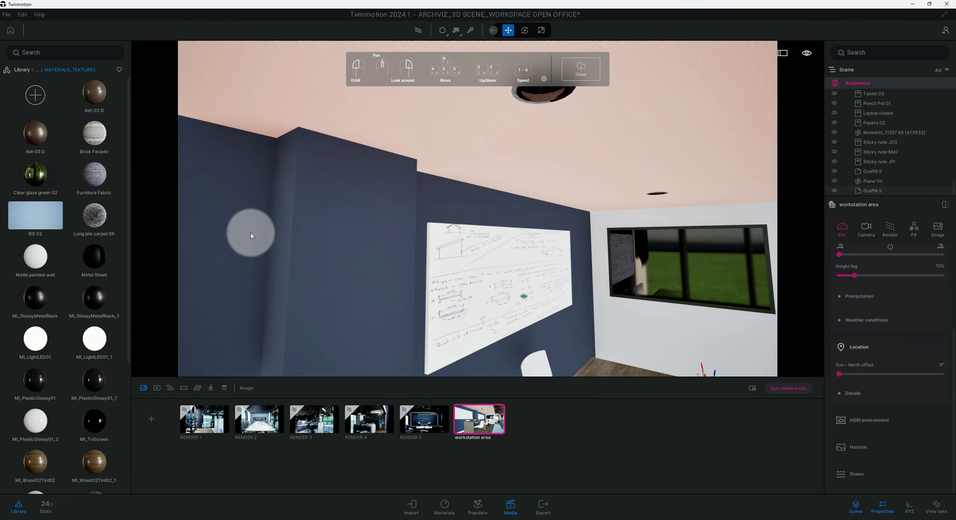
- Place the IES 02 light in the ceiling downlight nearest the TV and centre it in the fixture
{"action": "middle_click_drag", "start_coordinate": [341, 226], "coordinate": [250, 216]}
{"action": "scroll", "coordinate": [461, 210], "scroll_direction": "up", "scroll_amount": 2}
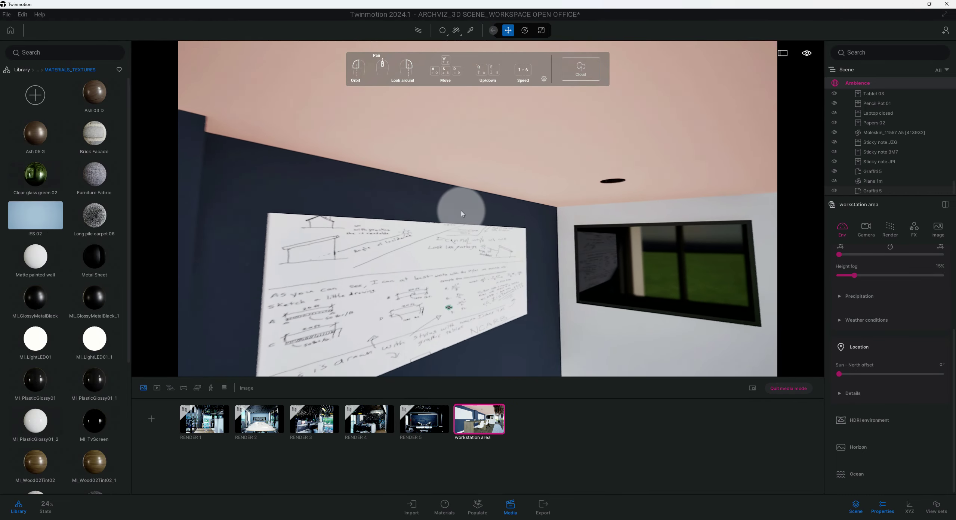
{"action": "middle_click_drag", "start_coordinate": [461, 210], "coordinate": [471, 207]}
{"action": "scroll", "coordinate": [472, 207], "scroll_direction": "up", "scroll_amount": 3}
{"action": "left_click_drag", "start_coordinate": [481, 207], "coordinate": [480, 186]}
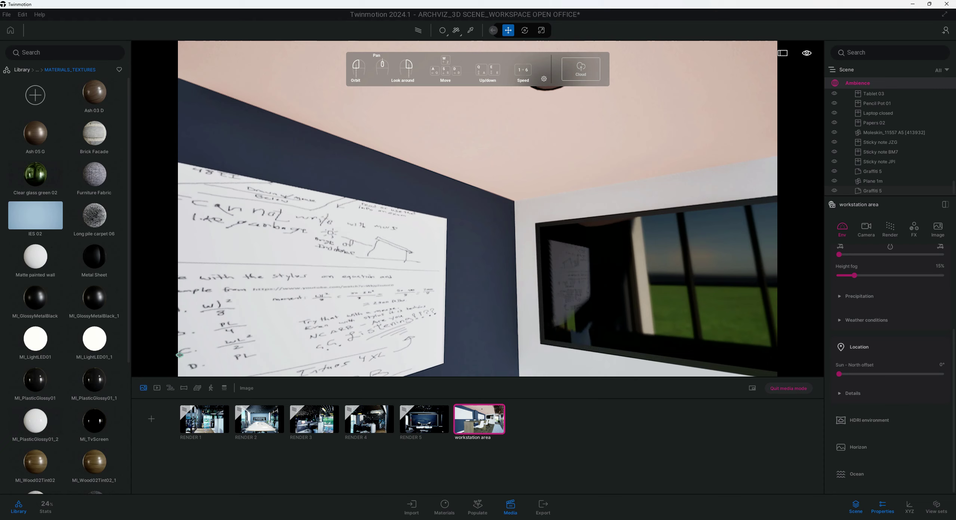
{"action": "middle_click_drag", "start_coordinate": [481, 187], "coordinate": [475, 207]}
{"action": "left_click_drag", "start_coordinate": [51, 222], "coordinate": [553, 119]}
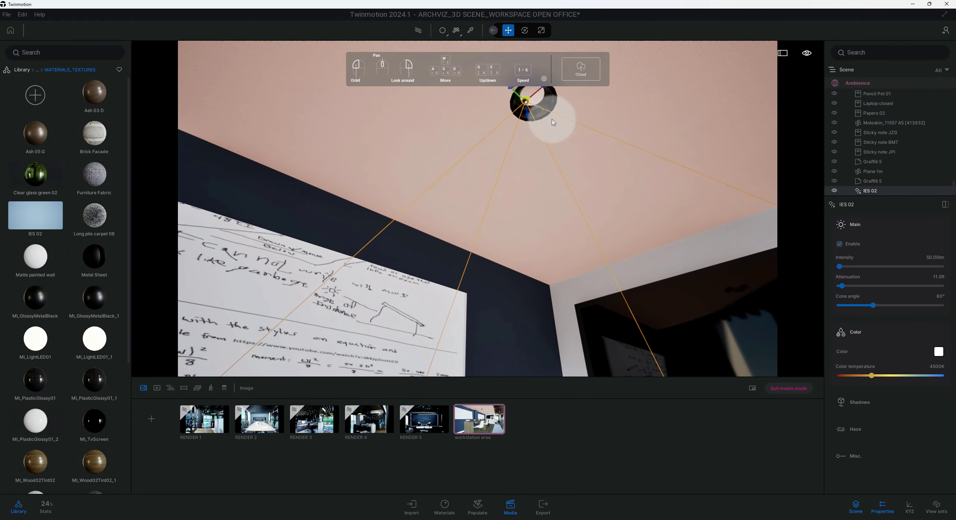
{"action": "mouse_move", "coordinate": [578, 149]}
{"action": "left_mouse_down"}
{"action": "mouse_move", "coordinate": [540, 97]}
{"action": "mouse_move", "coordinate": [579, 151]}
{"action": "left_mouse_up"}
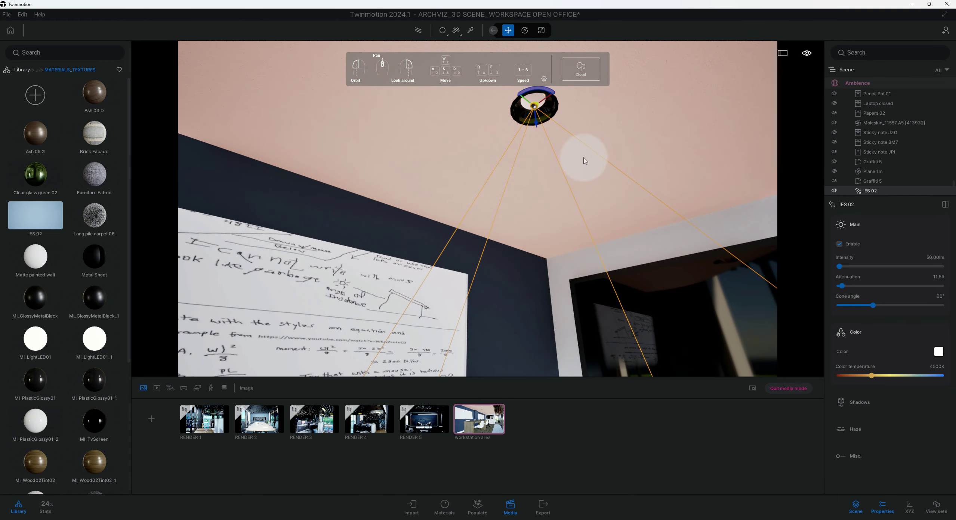
- Duplicate the IES 02 light as a copy and move it to the adjacent ceiling downlight, the second from the TV
{"action": "scroll", "coordinate": [604, 191], "scroll_direction": "down", "scroll_amount": 3}
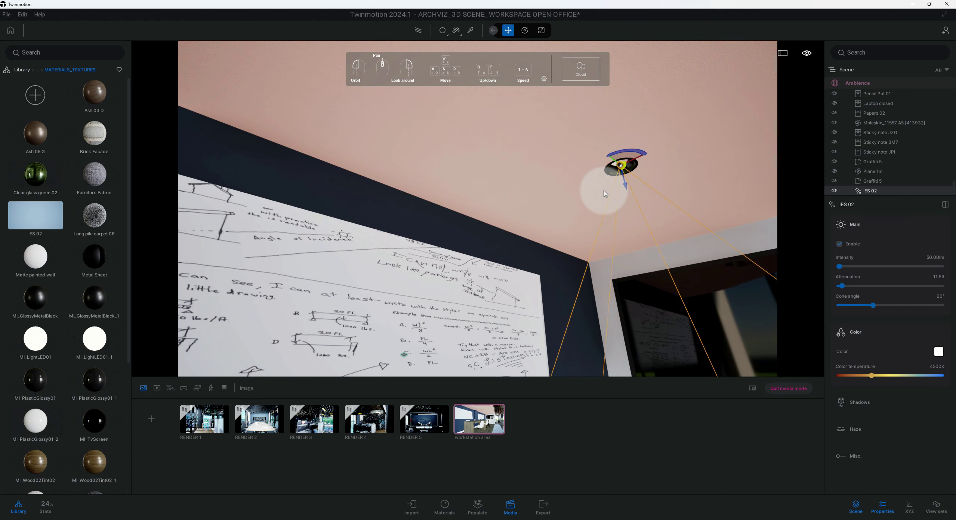
{"action": "key", "text": "ctrl+v"}
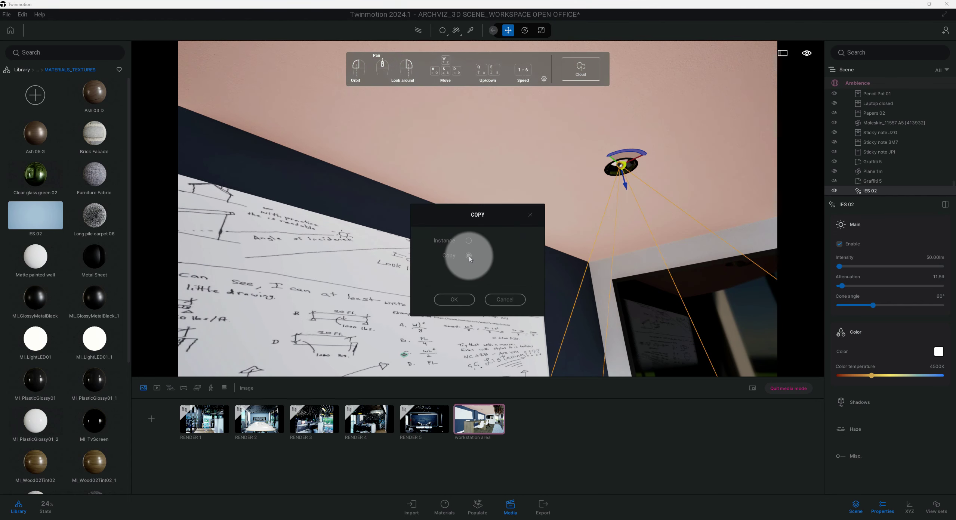
{"action": "left_click", "coordinate": [460, 306]}
{"action": "scroll", "coordinate": [602, 198], "scroll_direction": "down", "scroll_amount": 3}
{"action": "middle_click_drag", "start_coordinate": [617, 174], "coordinate": [667, 235]}
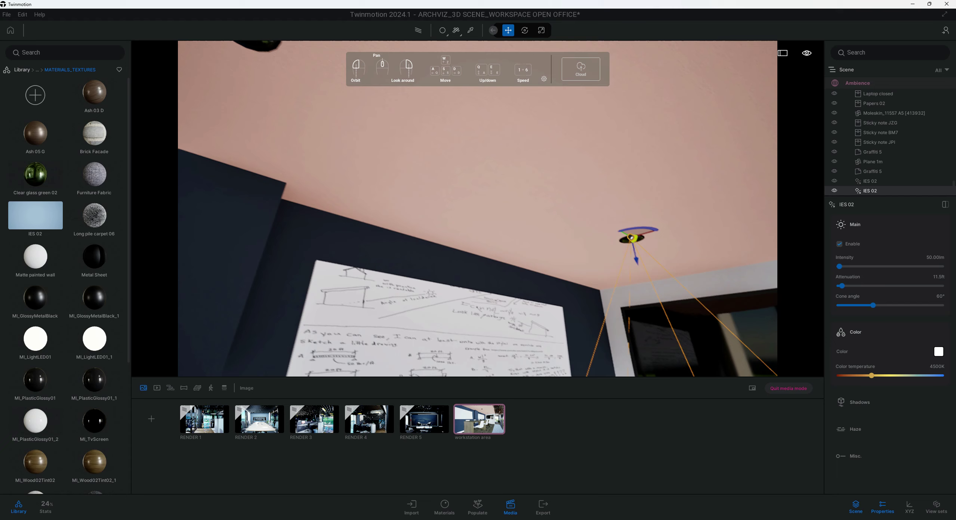
{"action": "scroll", "coordinate": [621, 174], "scroll_direction": "down", "scroll_amount": 2}
{"action": "left_click_drag", "start_coordinate": [606, 232], "coordinate": [333, 104]}
{"action": "middle_click_drag", "start_coordinate": [446, 134], "coordinate": [531, 151]}
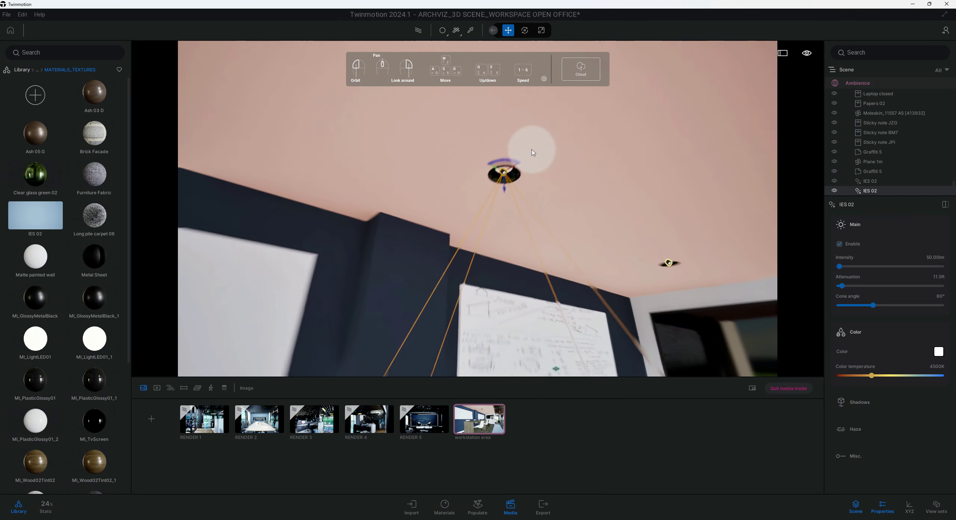
- Make another copy of the IES 02 light and move it into the third ceiling downlight from the TV
{"action": "scroll", "coordinate": [531, 151], "scroll_direction": "down", "scroll_amount": 3}
{"action": "middle_click_drag", "start_coordinate": [426, 118], "coordinate": [497, 145]}
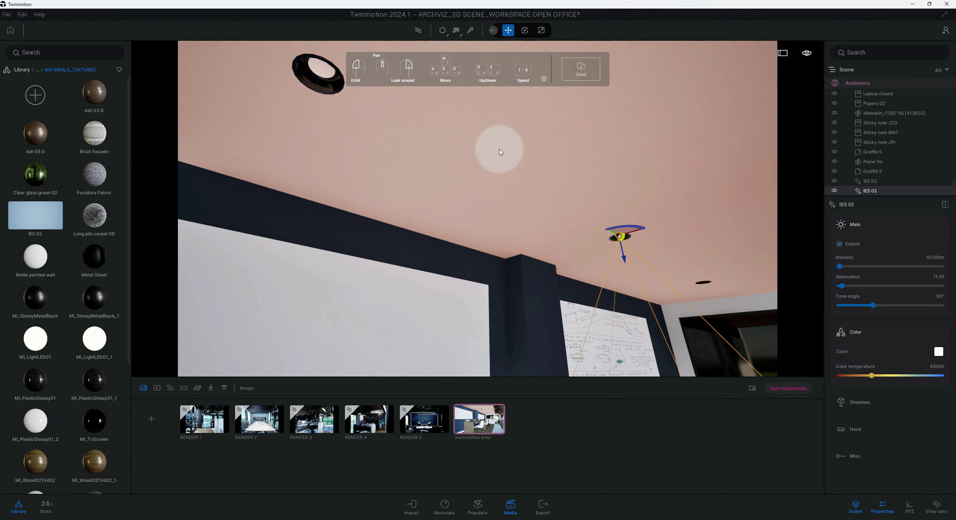
{"action": "key", "text": "ctrl+v"}
{"action": "left_click", "coordinate": [455, 299]}
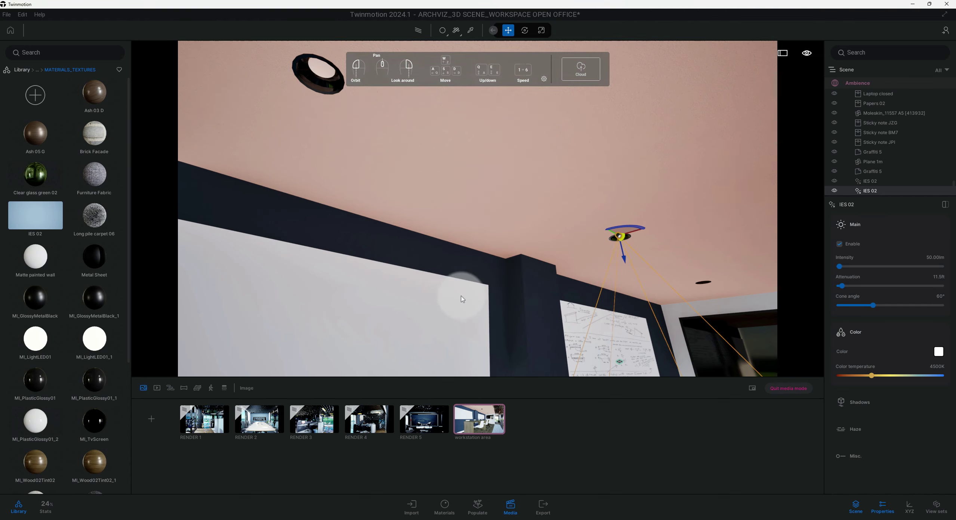
{"action": "left_click", "coordinate": [612, 234]}
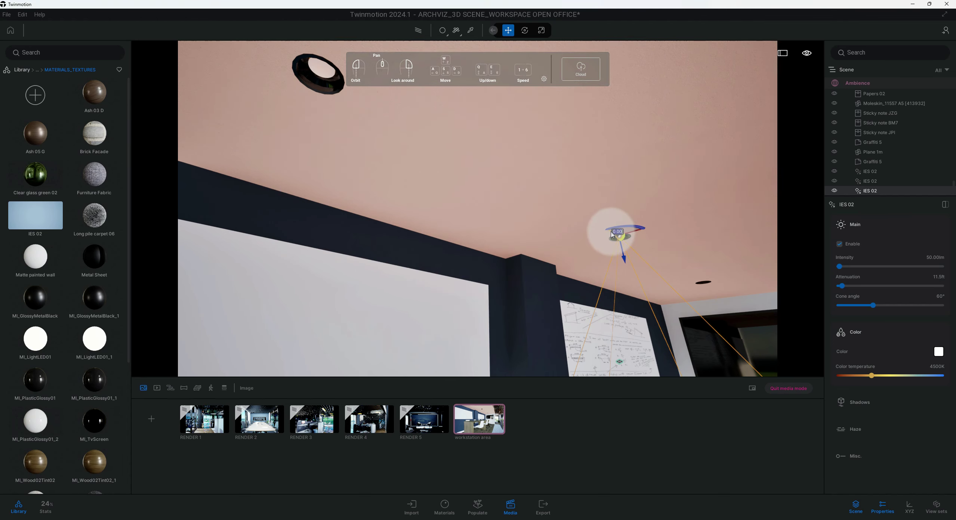
{"action": "left_click_drag", "start_coordinate": [612, 235], "coordinate": [258, 85]}
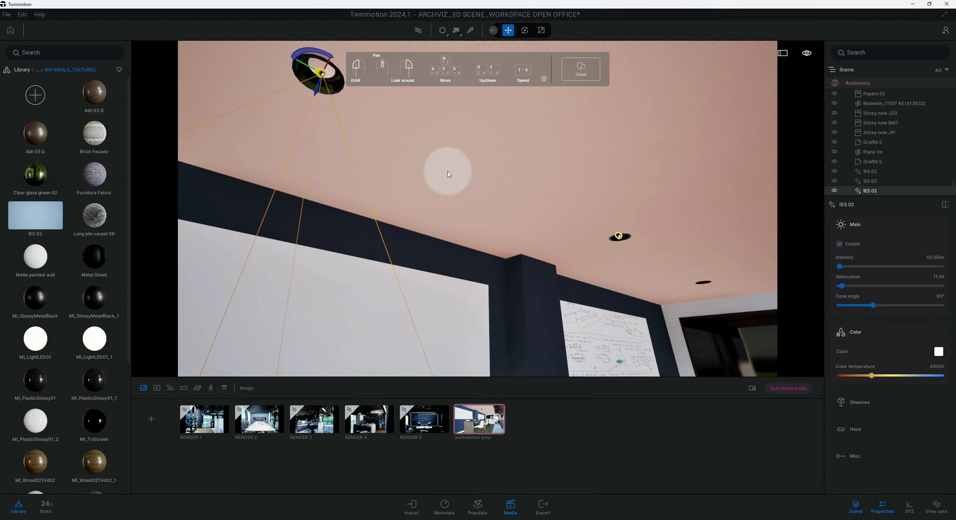
- Inspect the furnished, lit meeting table up close and return to the saved workstation area camera view
{"action": "right_click_drag", "start_coordinate": [448, 171], "coordinate": [505, 180]}
{"action": "key", "text": "q"}
{"action": "key", "text": "w"}
{"action": "key", "text": "e"}
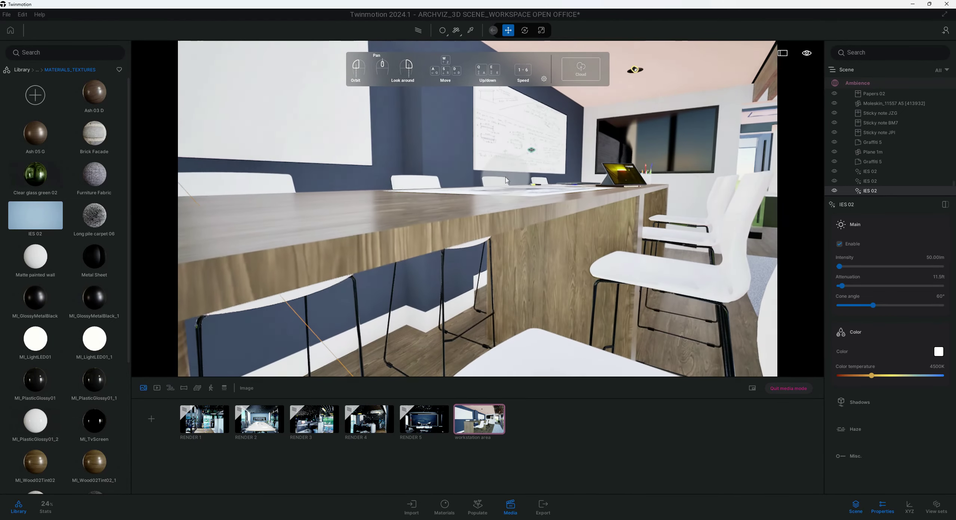
{"action": "left_click_drag", "start_coordinate": [507, 180], "coordinate": [537, 211]}
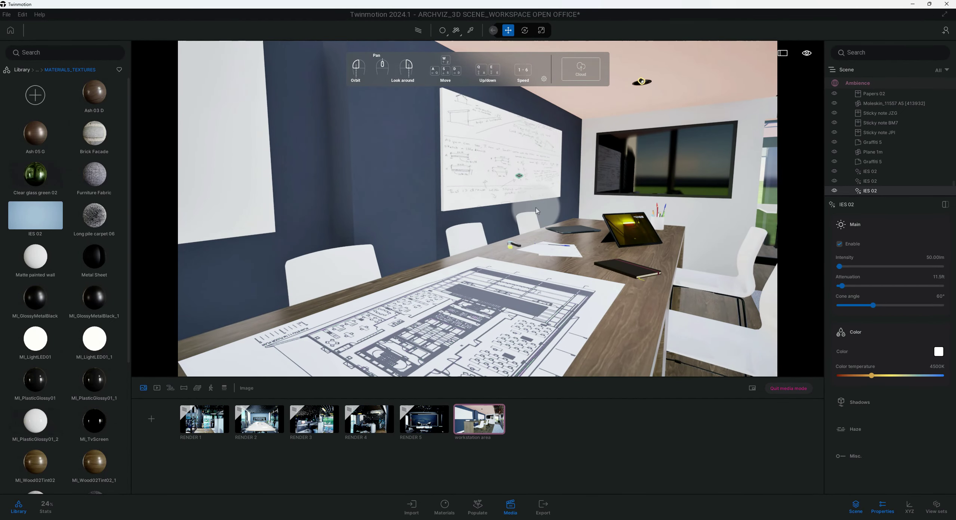
{"action": "left_click", "coordinate": [486, 420]}
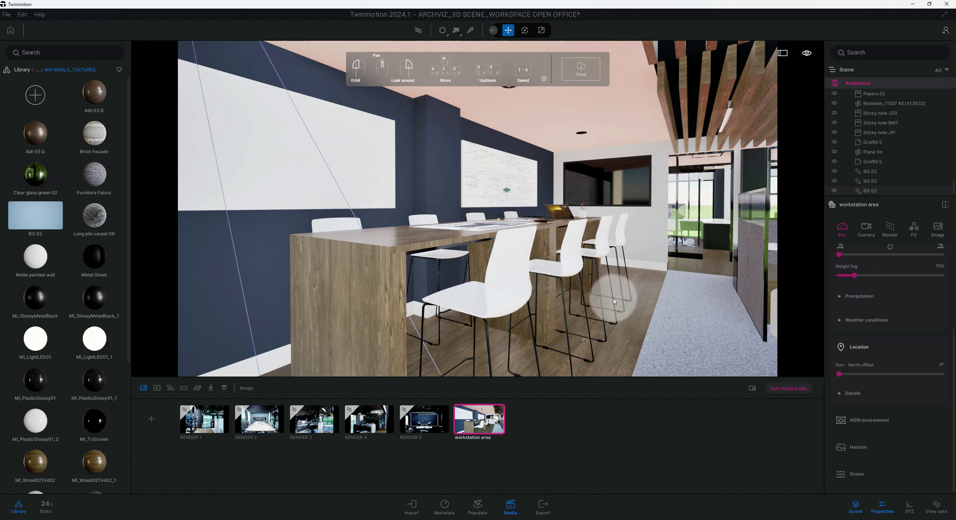
{"action": "scroll", "coordinate": [886, 301], "scroll_direction": "up", "scroll_amount": 3}
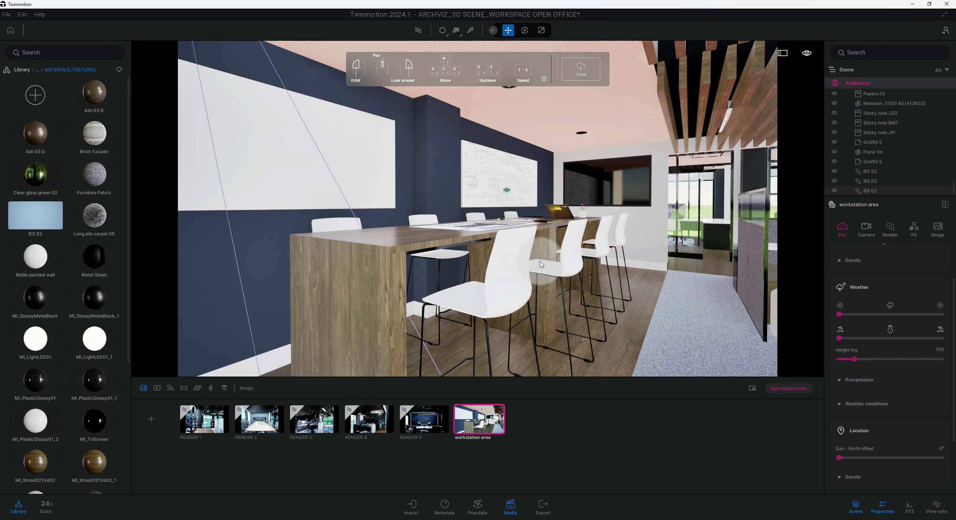
{"action": "scroll", "coordinate": [540, 265], "scroll_direction": "up", "scroll_amount": 3}
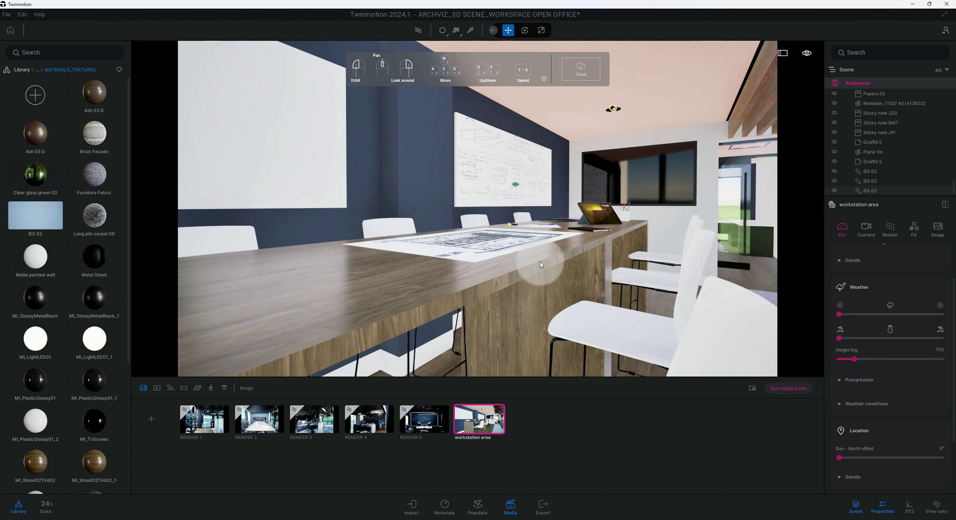
{"action": "left_click", "coordinate": [497, 418]}
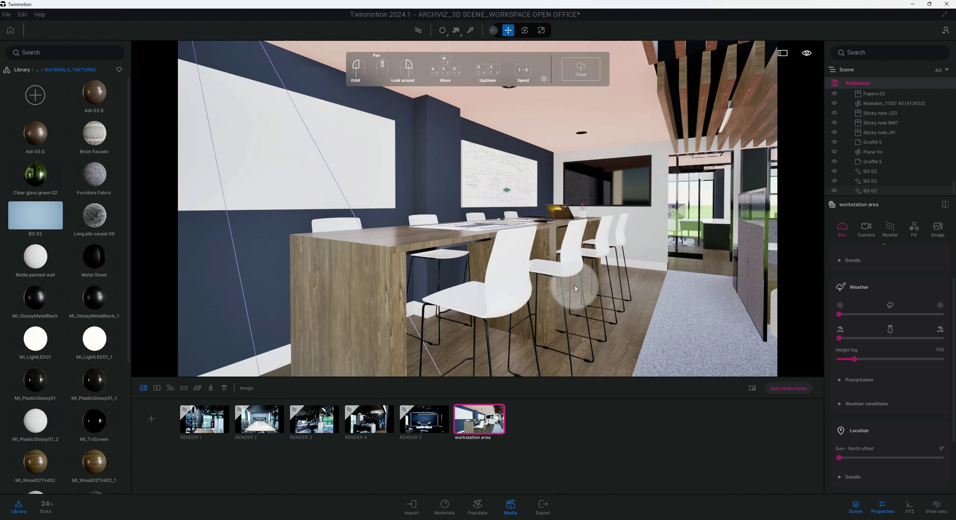
- Set the workstation area camera's exposure to 1.25 and its white balance to 3800K
{"action": "left_click", "coordinate": [864, 230]}
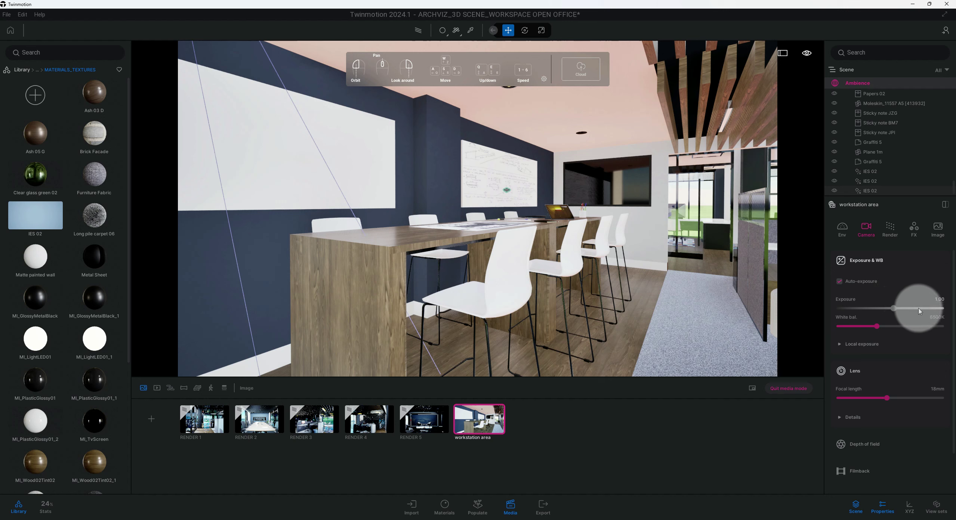
{"action": "left_click", "coordinate": [844, 284]}
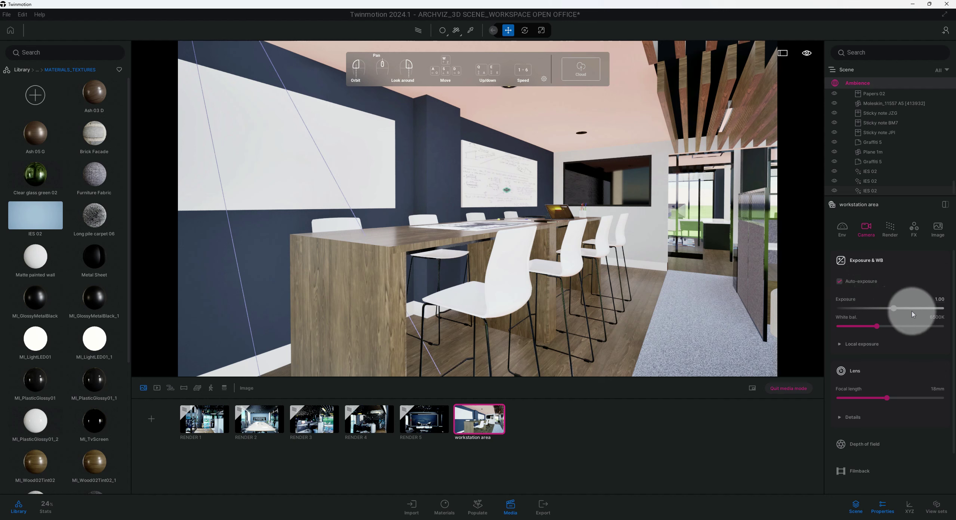
{"action": "left_click", "coordinate": [944, 301]}
{"action": "type", "text": "1.2"}
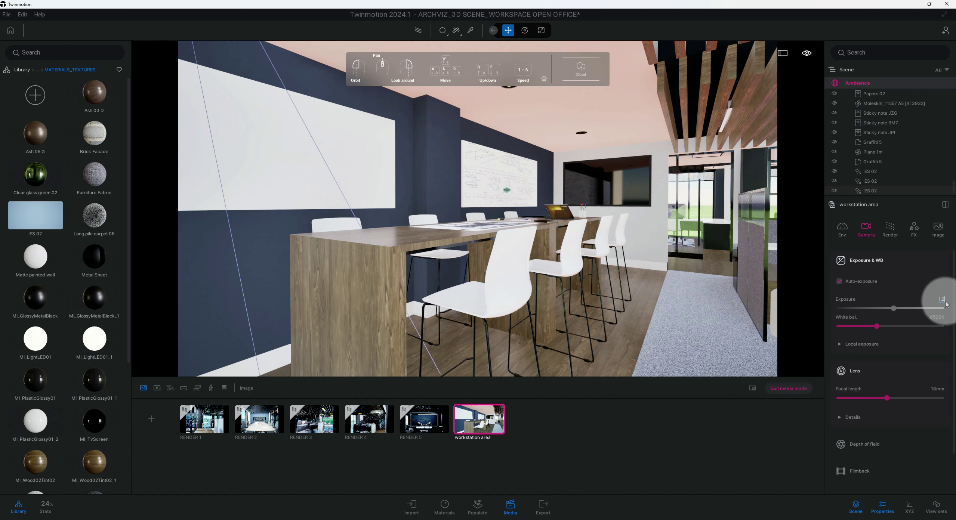
{"action": "type", "text": "5"}
{"action": "key", "text": "Return"}
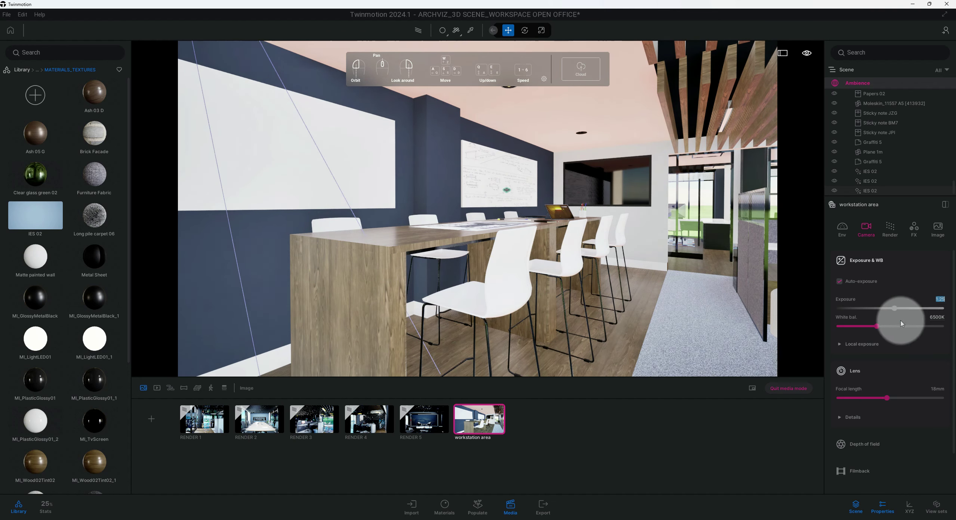
{"action": "left_click", "coordinate": [936, 318]}
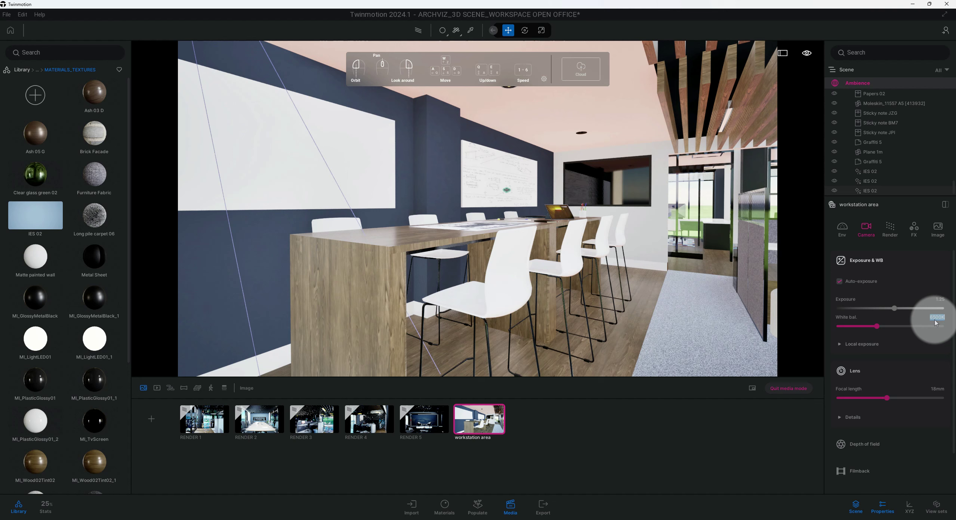
{"action": "type", "text": "3800"}
{"action": "key", "text": "Return"}
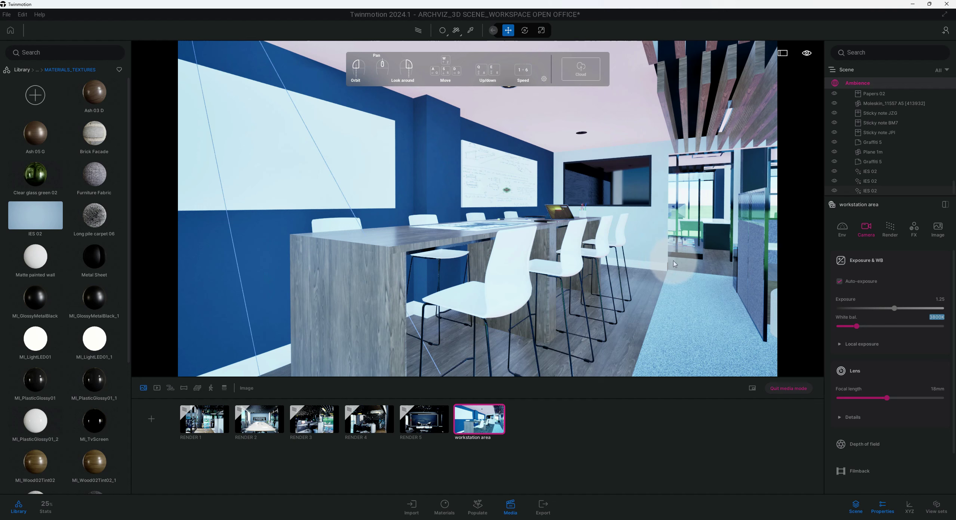
- Set the lens focal length to 26 mm and reframe the view closer to the meeting table, facing the whiteboard and TV
{"action": "scroll", "coordinate": [893, 300], "scroll_direction": "down", "scroll_amount": 1}
{"action": "left_click", "coordinate": [884, 319]}
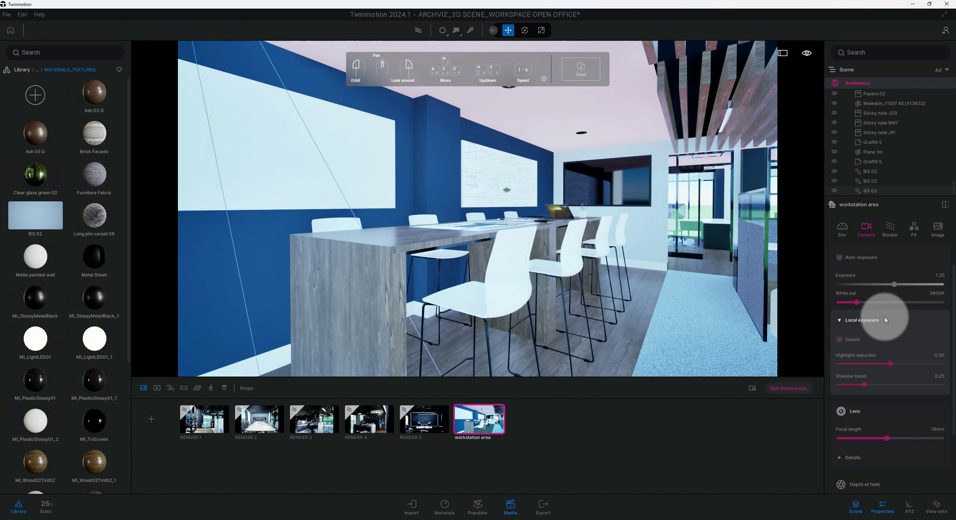
{"action": "left_click", "coordinate": [885, 319]}
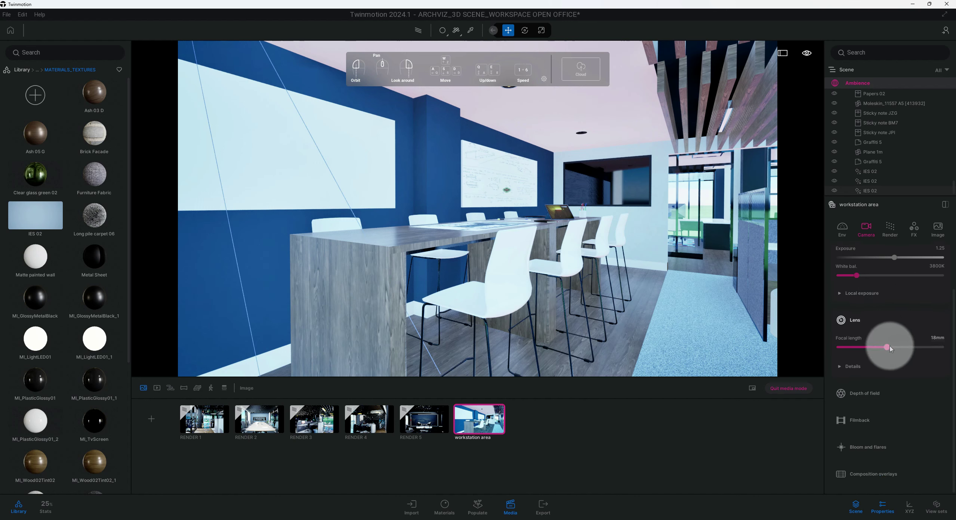
{"action": "left_click", "coordinate": [938, 338]}
{"action": "type", "text": "26"}
{"action": "key", "text": "Return"}
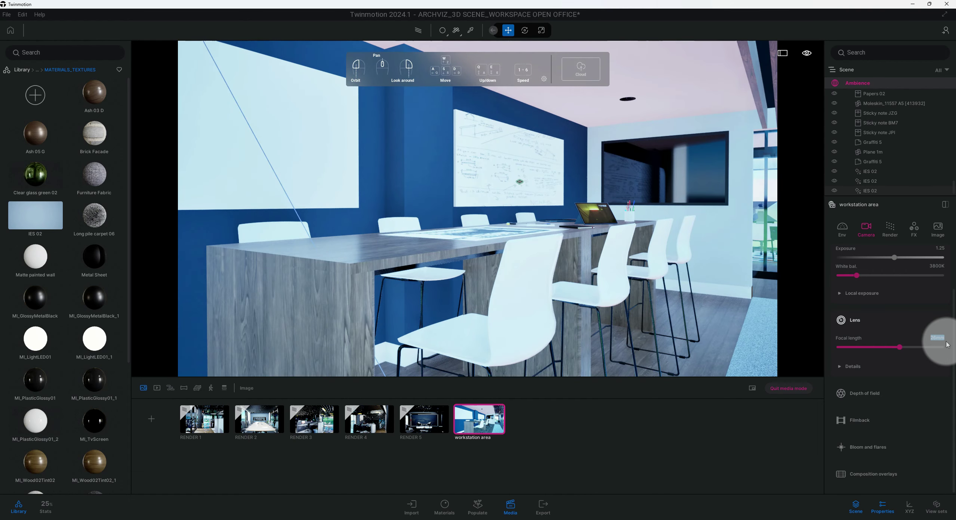
{"action": "scroll", "coordinate": [696, 283], "scroll_direction": "up", "scroll_amount": 3}
{"action": "right_click_drag", "start_coordinate": [696, 283], "coordinate": [710, 271]}
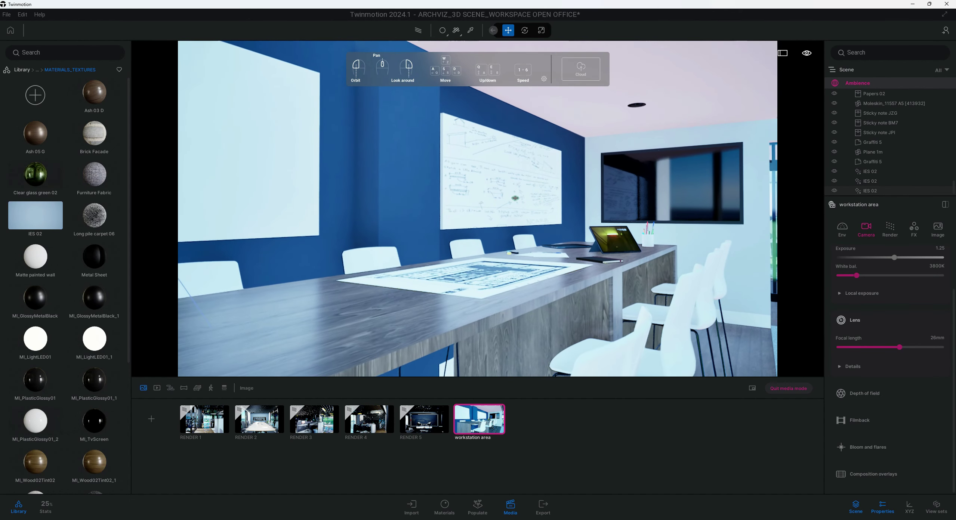
- In the lens details, set the vignetting to 65% and the sharpness to 25%
{"action": "left_click", "coordinate": [878, 367]}
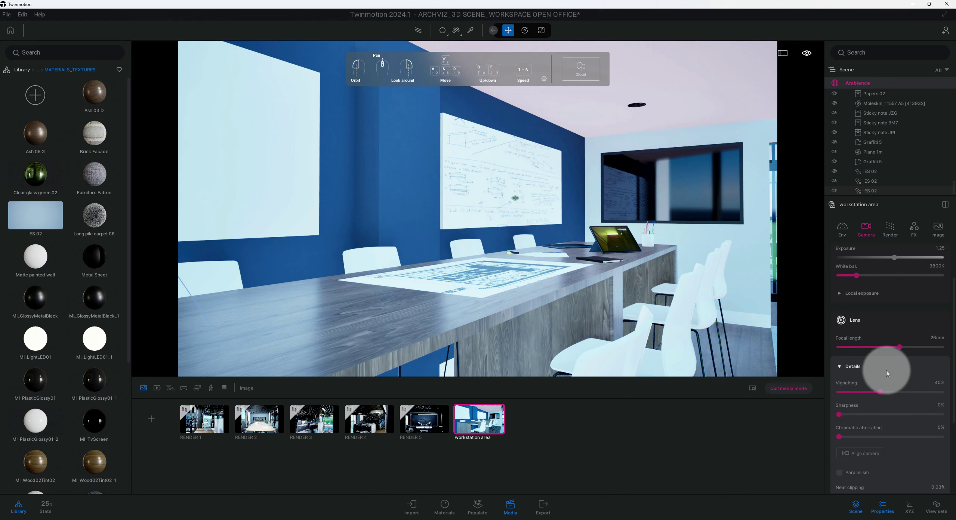
{"action": "left_click", "coordinate": [940, 383]}
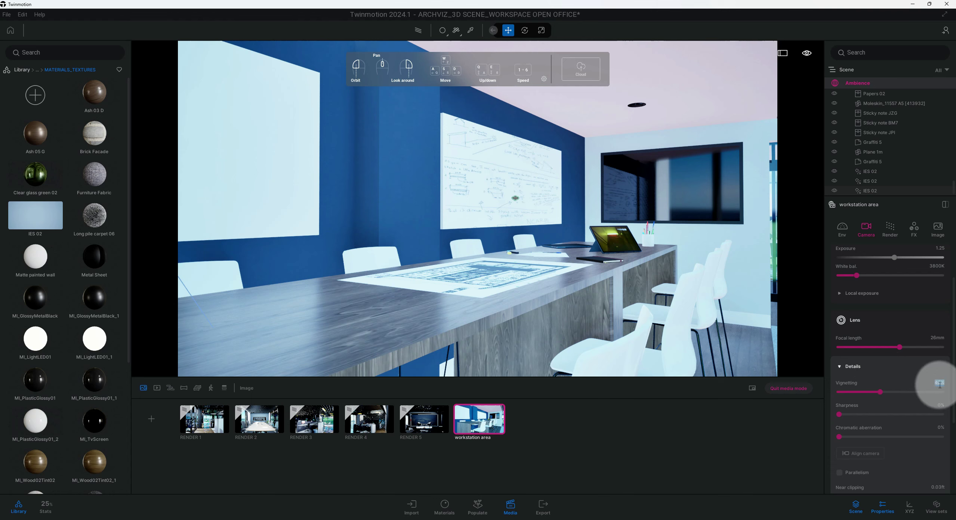
{"action": "type", "text": "65"}
{"action": "key", "text": "Return"}
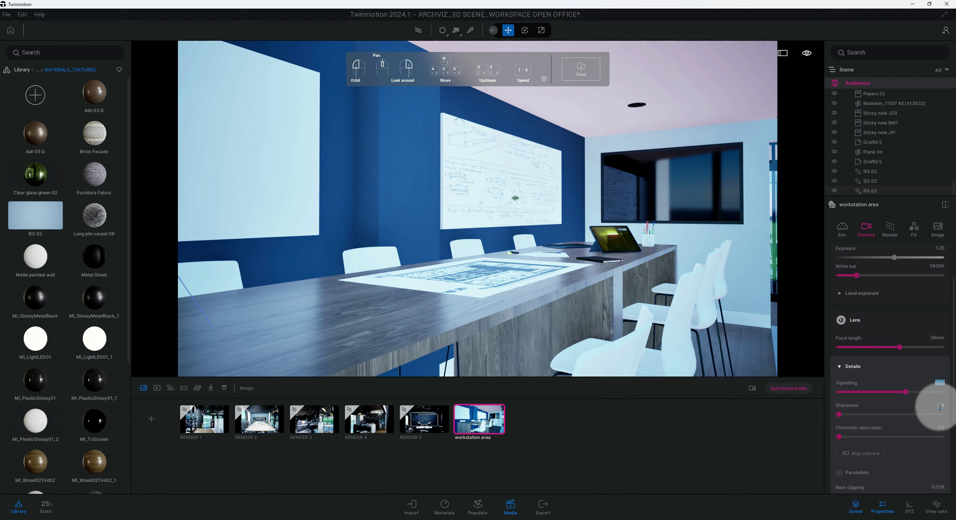
{"action": "left_click", "coordinate": [938, 405]}
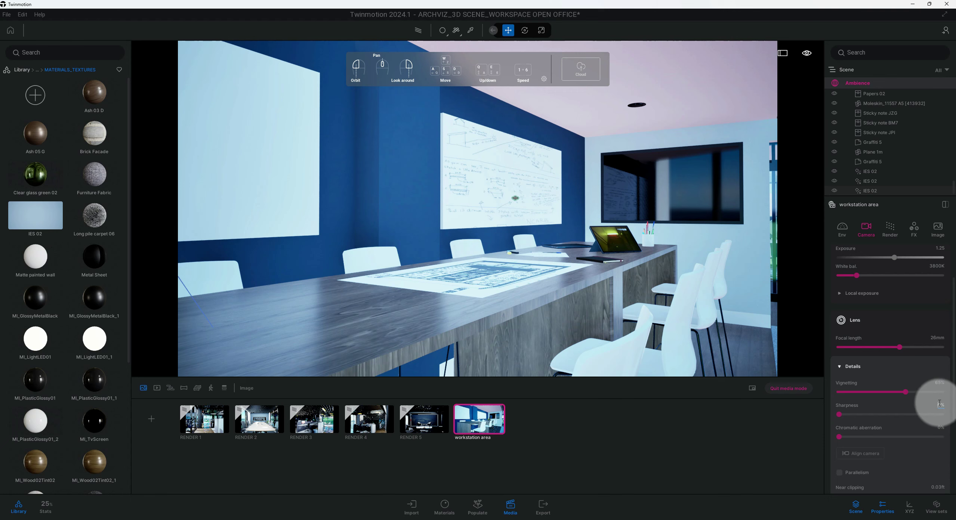
{"action": "key", "text": "Return"}
{"action": "left_click", "coordinate": [941, 405]}
{"action": "type", "text": "25"}
{"action": "key", "text": "Return"}
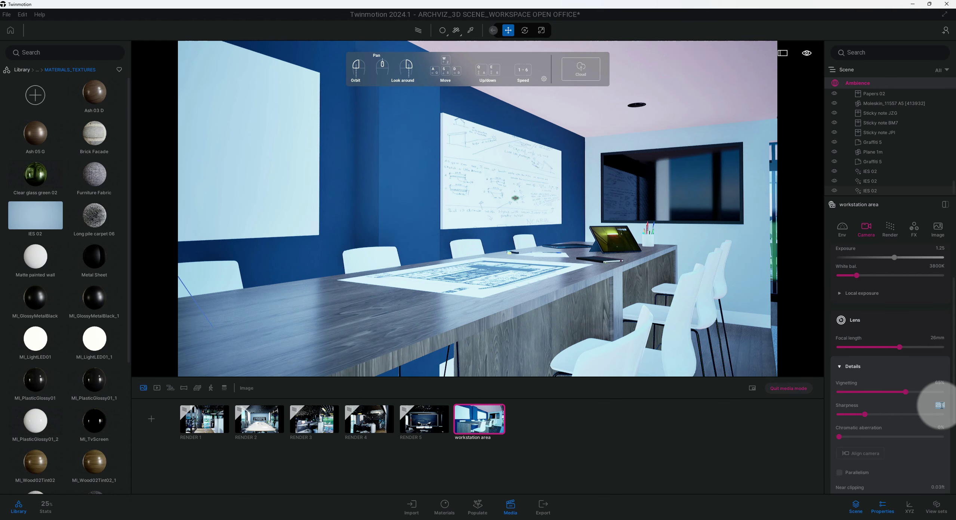
- Enable parallelism for the workstation area camera's lens
{"action": "scroll", "coordinate": [929, 402], "scroll_direction": "down", "scroll_amount": 1}
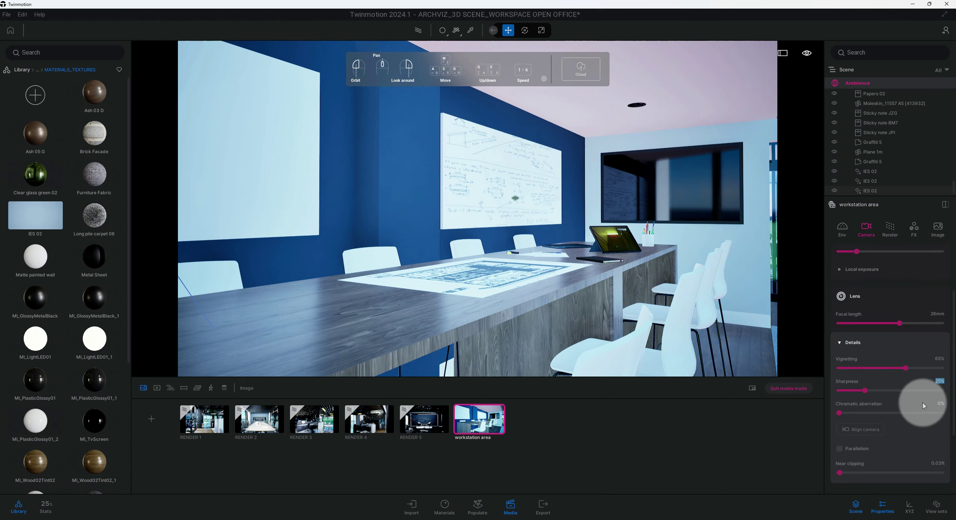
{"action": "left_click", "coordinate": [840, 448]}
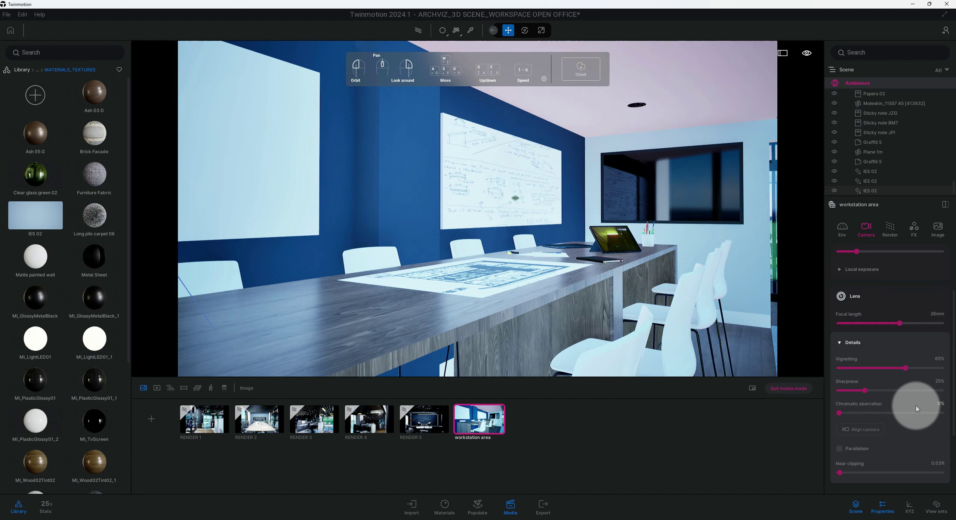
{"action": "left_click", "coordinate": [848, 448]}
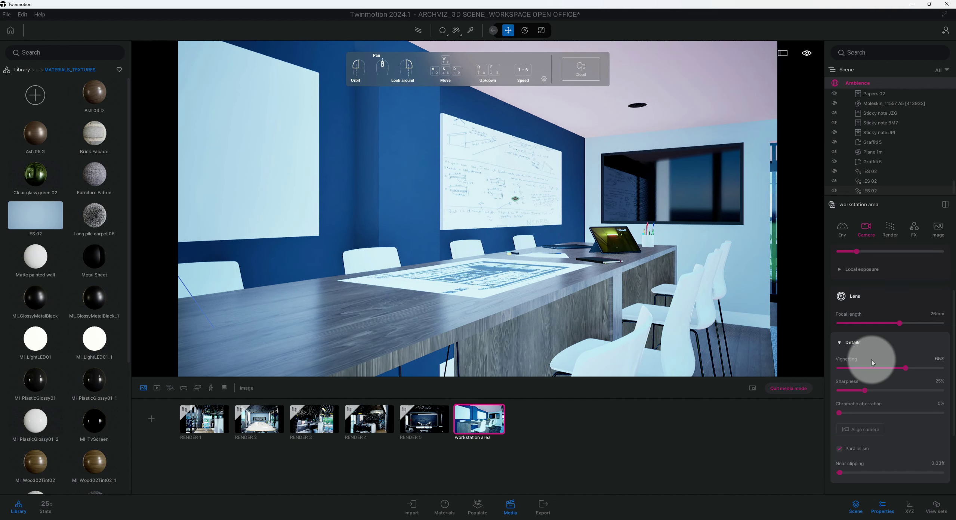
- Enable the camera's filmback and choose the 16:9 Digital Film preset
{"action": "scroll", "coordinate": [897, 376], "scroll_direction": "down", "scroll_amount": 3}
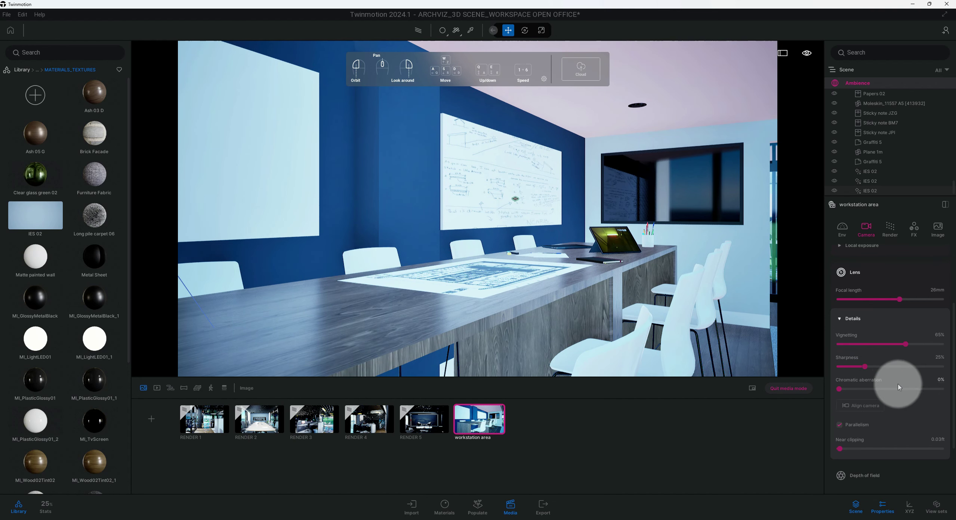
{"action": "scroll", "coordinate": [872, 400], "scroll_direction": "down", "scroll_amount": 1}
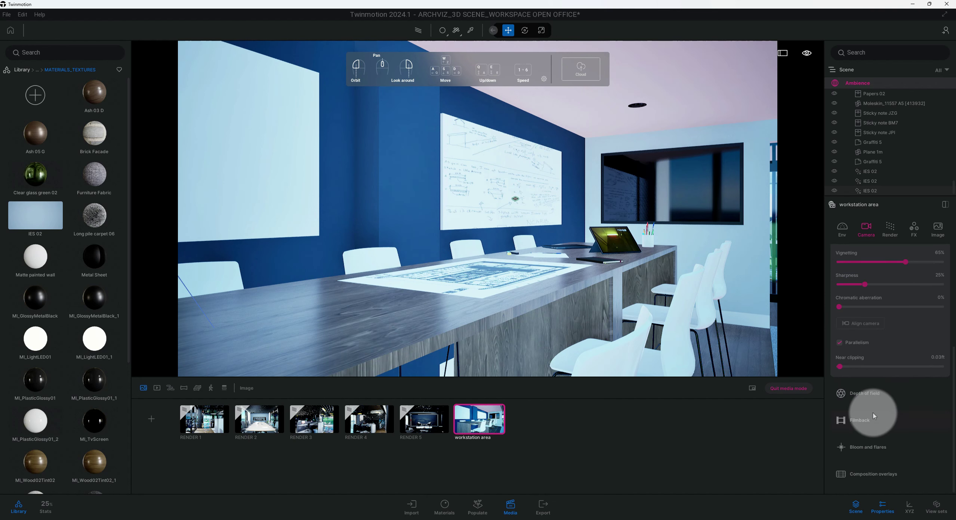
{"action": "left_click", "coordinate": [870, 414]}
{"action": "scroll", "coordinate": [887, 407], "scroll_direction": "down", "scroll_amount": 2}
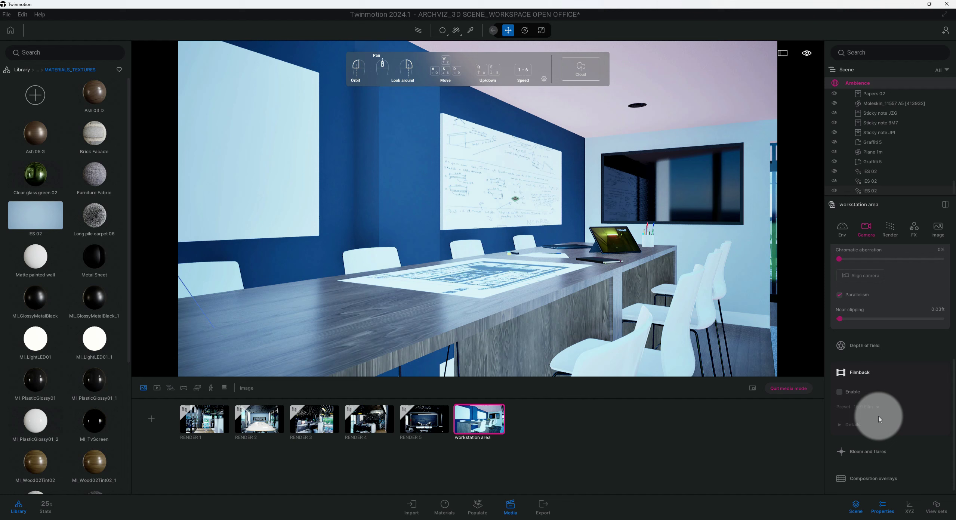
{"action": "left_click", "coordinate": [841, 391]}
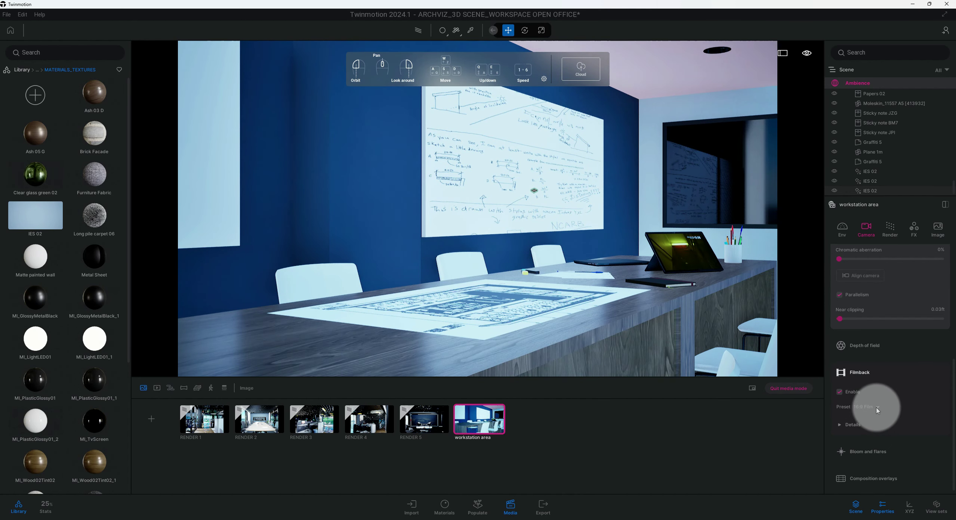
{"action": "left_click", "coordinate": [876, 407]}
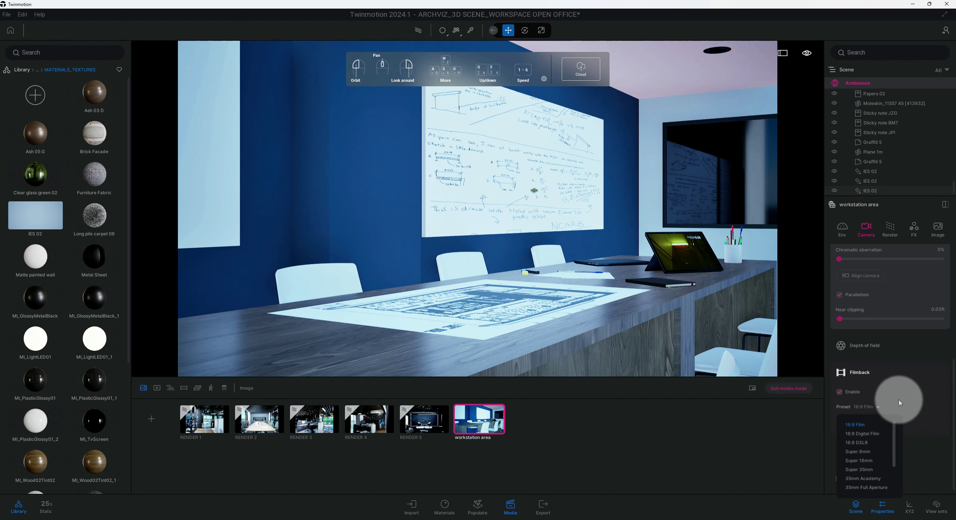
{"action": "scroll", "coordinate": [899, 397], "scroll_direction": "down", "scroll_amount": 1}
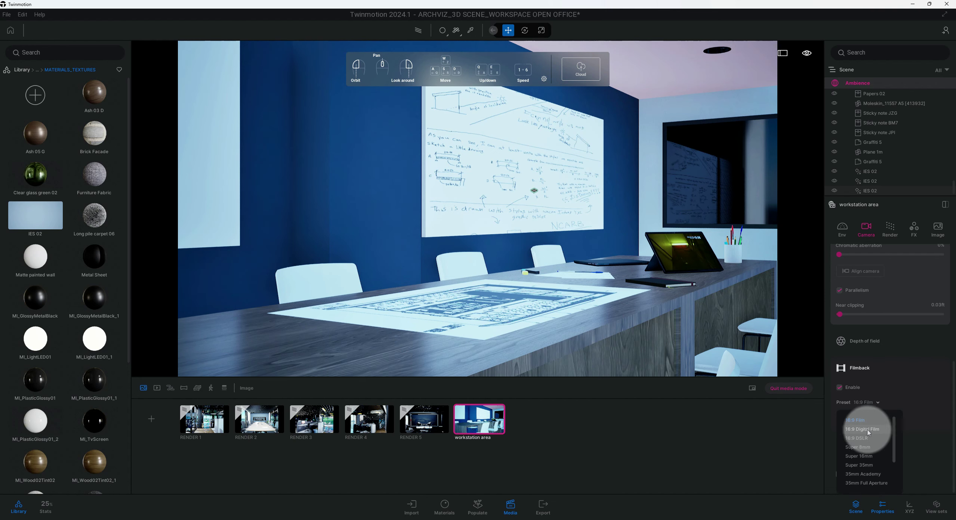
{"action": "left_click", "coordinate": [867, 429]}
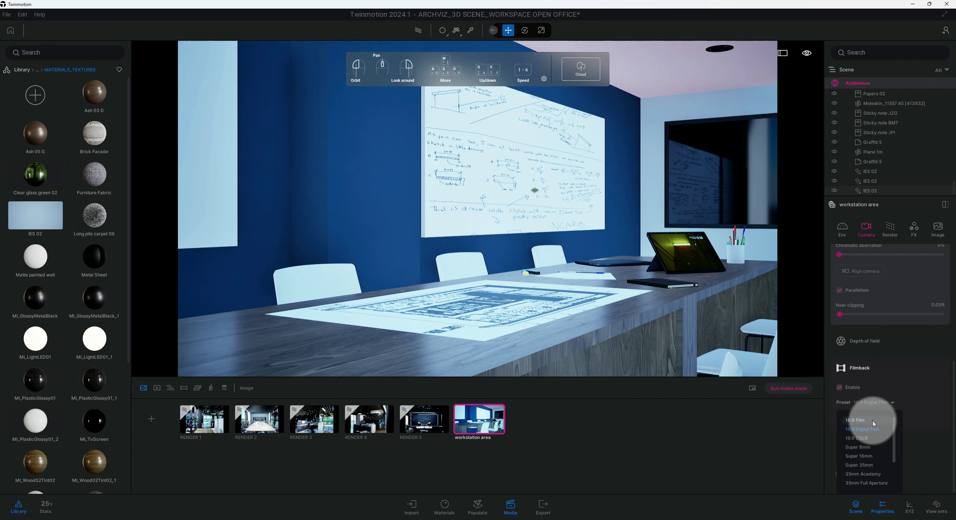
{"action": "left_click", "coordinate": [932, 402]}
- Adjust the colour grading of the workstation area image to 45% contrast and 60% saturation
{"action": "scroll", "coordinate": [919, 410], "scroll_direction": "up", "scroll_amount": 5}
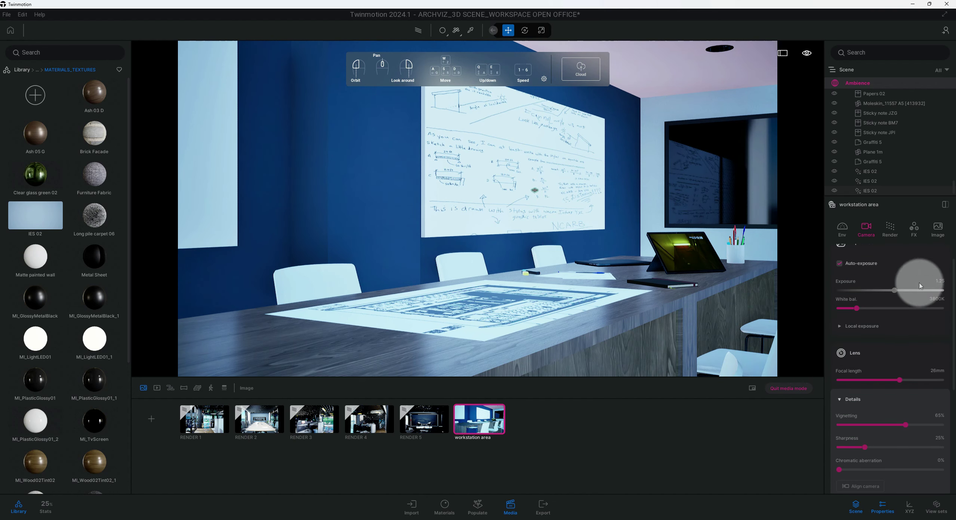
{"action": "left_click", "coordinate": [916, 232]}
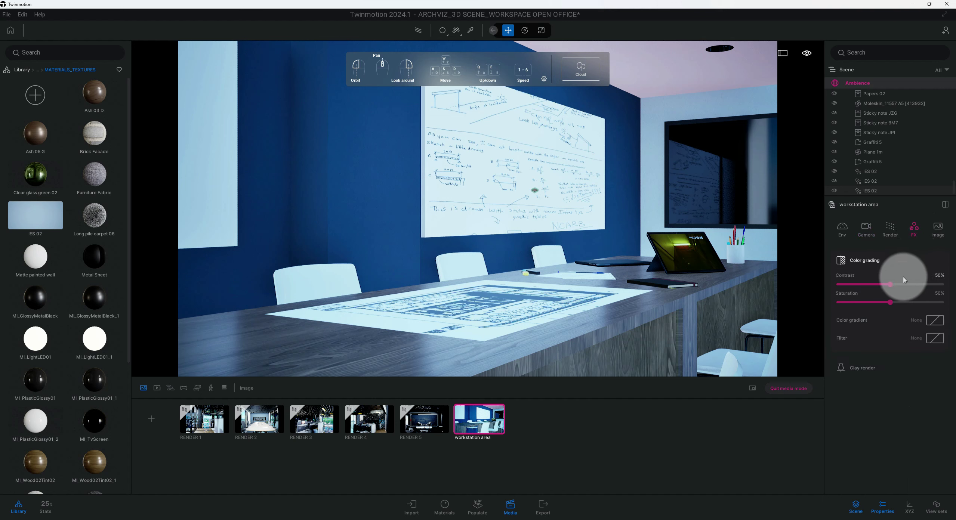
{"action": "left_click", "coordinate": [938, 276]}
{"action": "key", "text": "Return"}
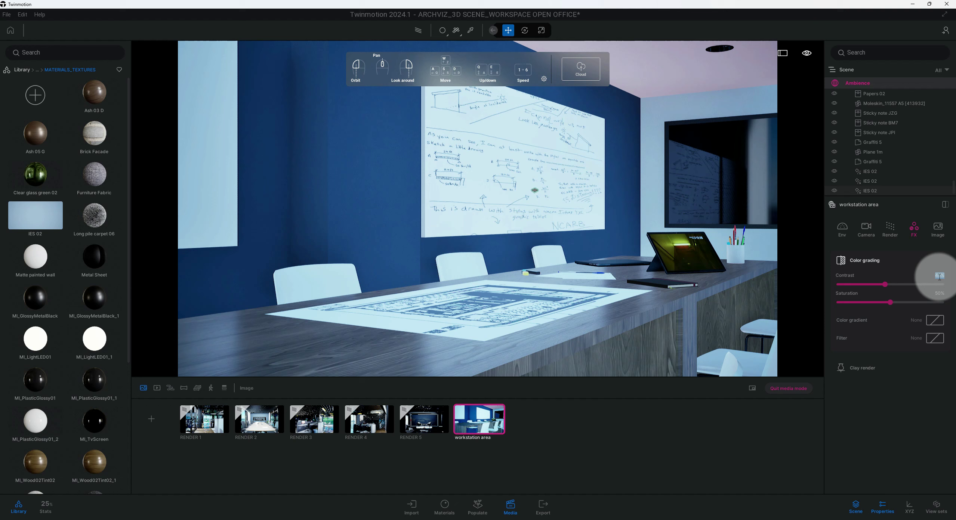
{"action": "left_click", "coordinate": [939, 294]}
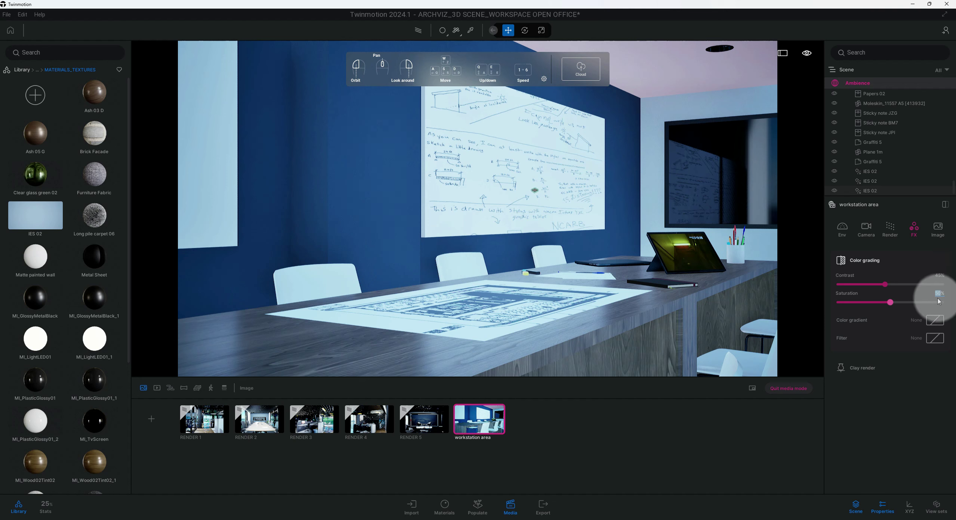
{"action": "key", "text": "Return"}
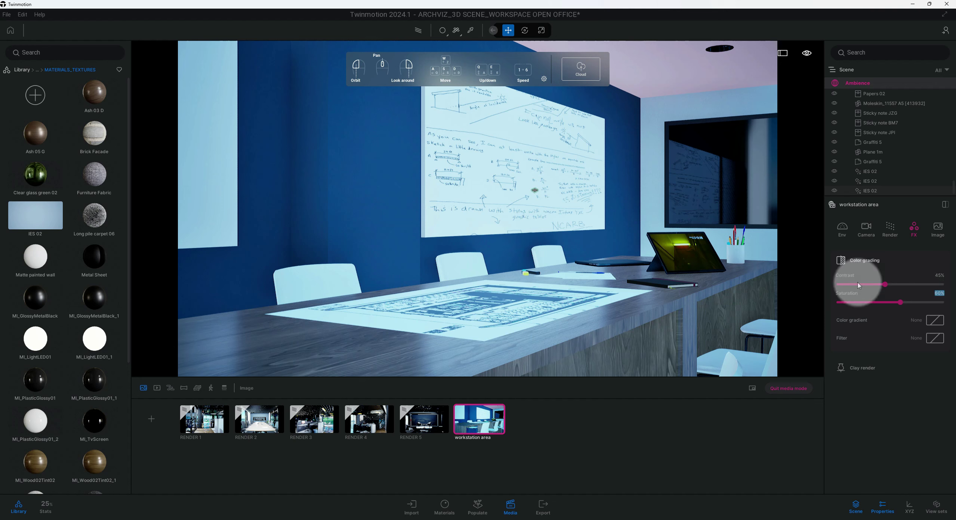
- Turn the view towards the wall and ceiling behind the table and return the asset library to its top-level categories
{"action": "left_click", "coordinate": [734, 287]}
{"action": "left_click_drag", "start_coordinate": [709, 280], "coordinate": [774, 333]}
{"action": "scroll", "coordinate": [96, 311], "scroll_direction": "down", "scroll_amount": 5}
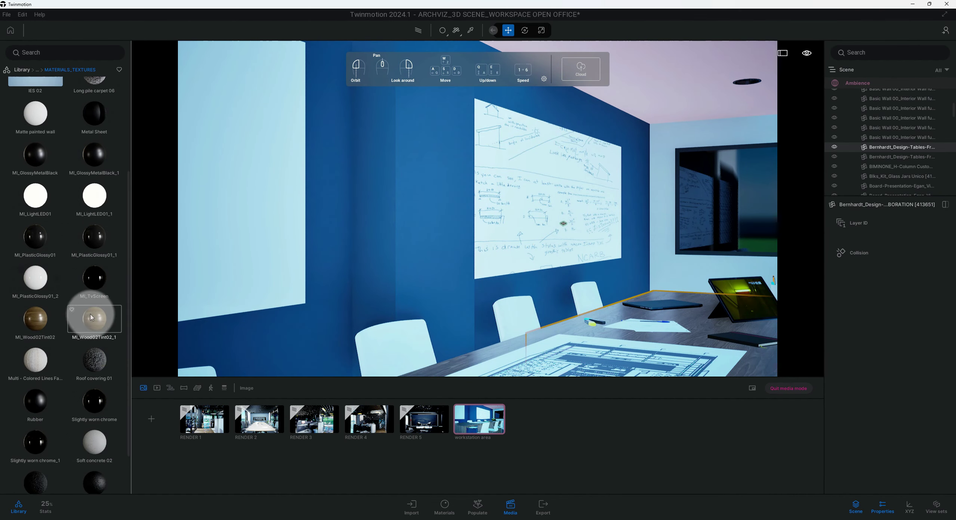
{"action": "left_click_drag", "start_coordinate": [128, 310], "coordinate": [120, 145]}
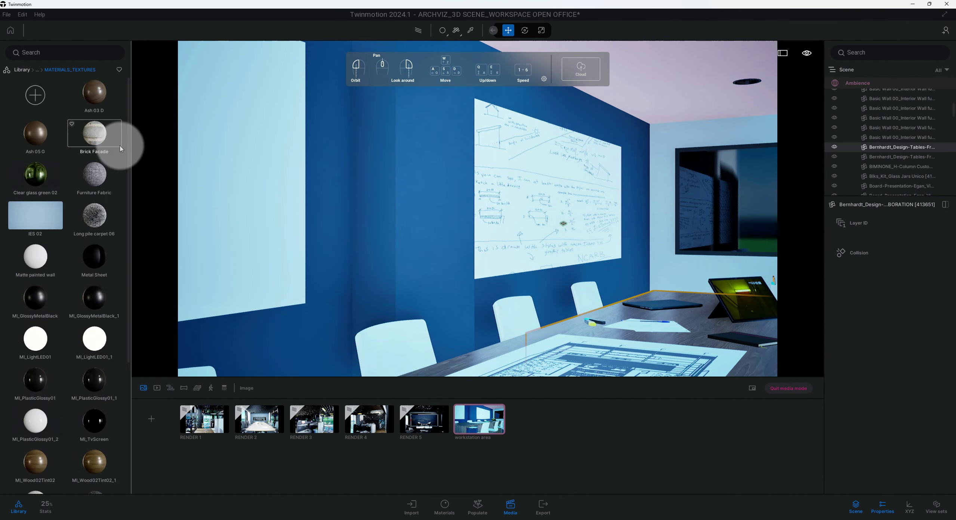
{"action": "left_click", "coordinate": [21, 70]}
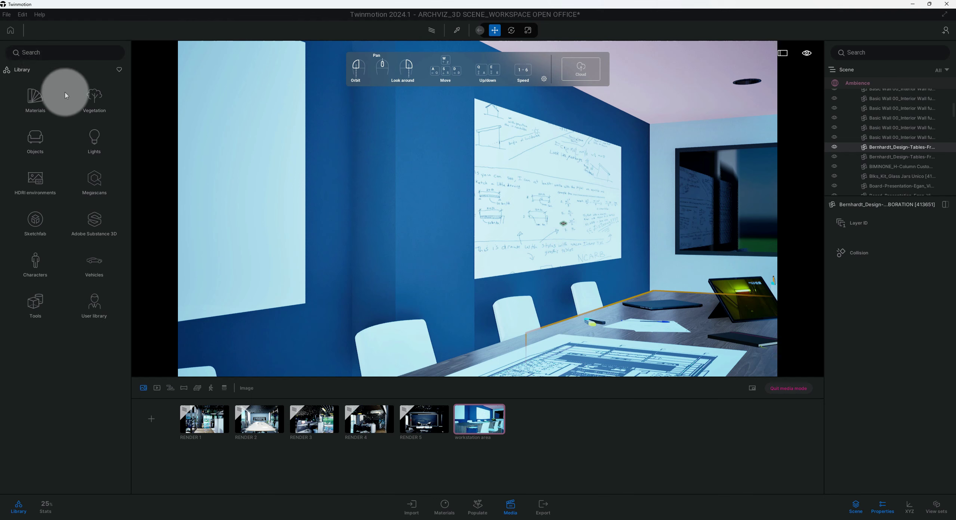
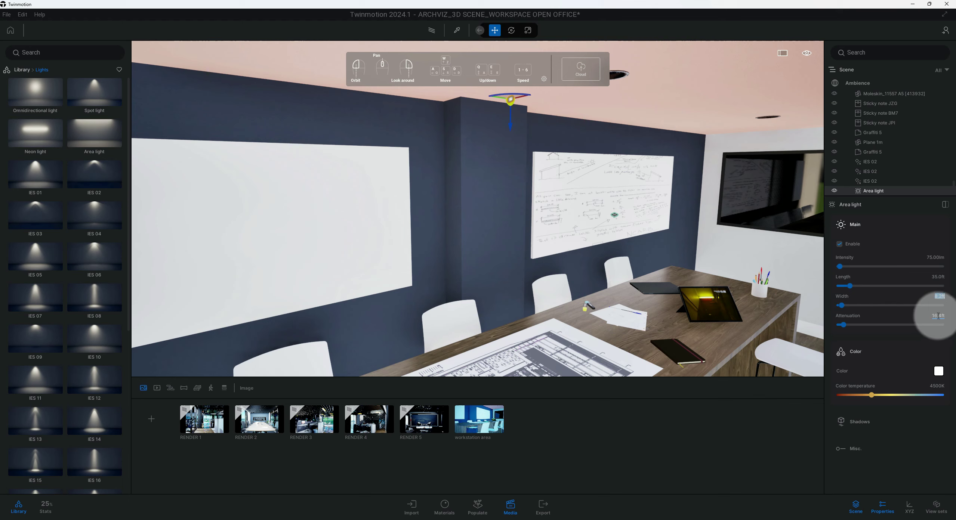
- Examine the attenuation value and shadow options of the ceiling area light
{"action": "left_click", "coordinate": [938, 316]}
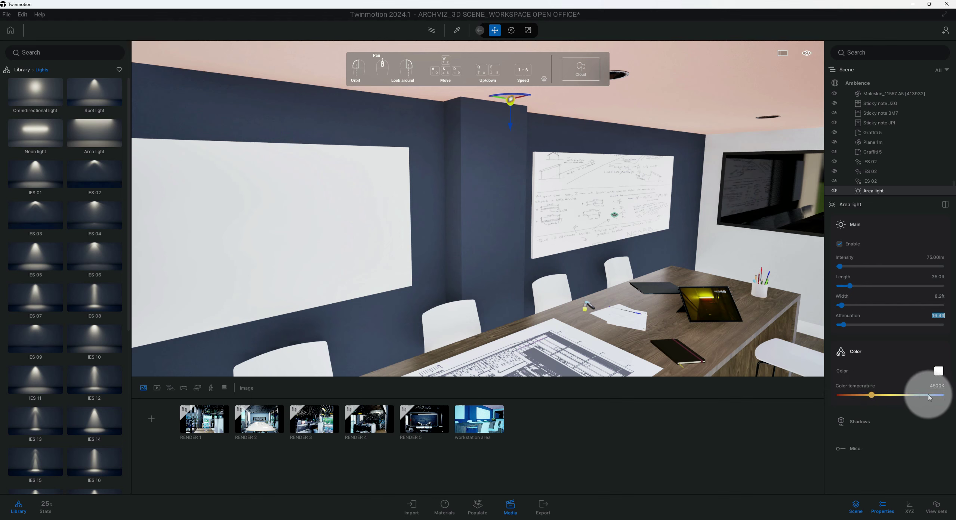
{"action": "left_click", "coordinate": [873, 422]}
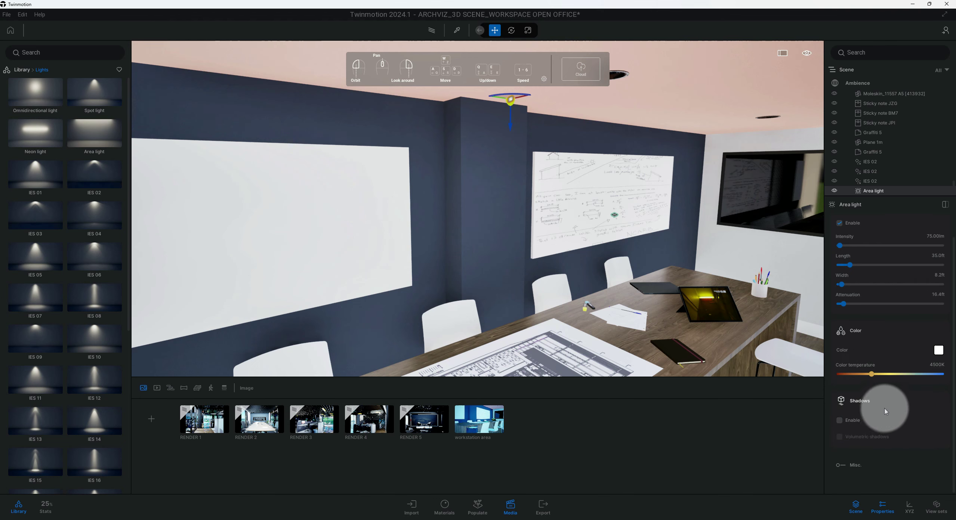
{"action": "left_click", "coordinate": [862, 404]}
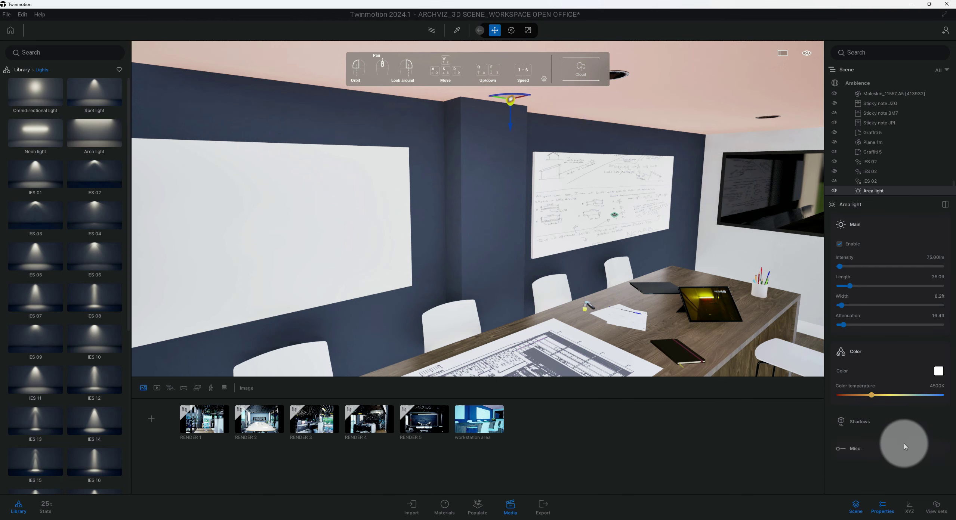
{"action": "left_click", "coordinate": [904, 440]}
{"action": "left_click", "coordinate": [862, 401]}
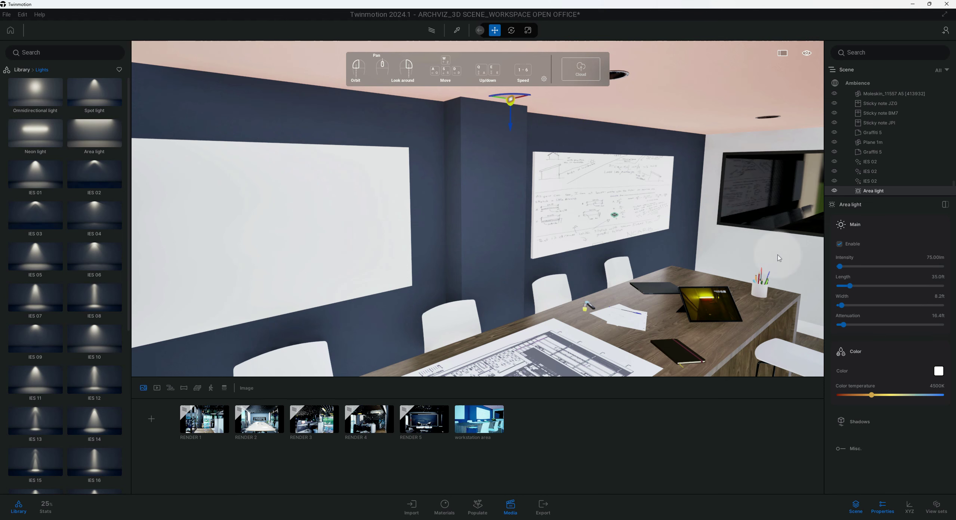
- Move the area light a short distance across the ceiling above the table and return to the workstation area image
{"action": "scroll", "coordinate": [617, 195], "scroll_direction": "up", "scroll_amount": 3}
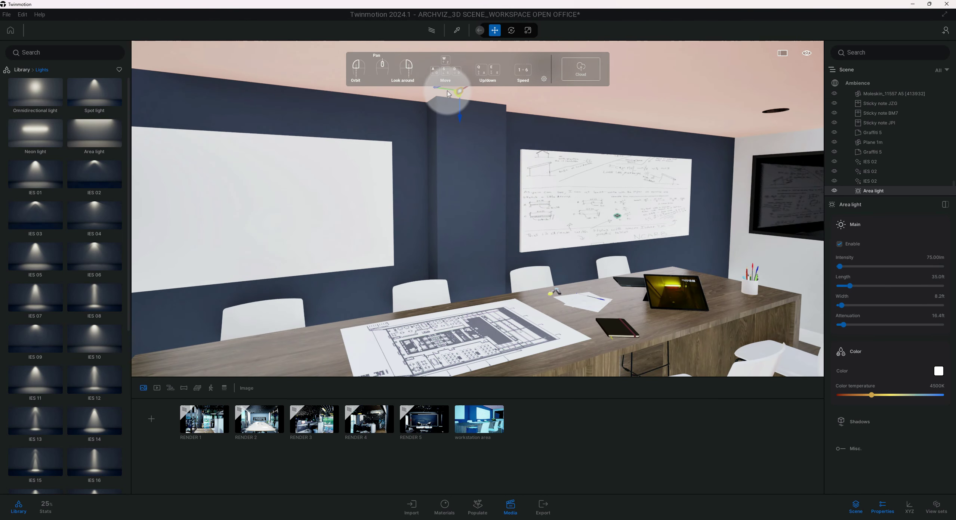
{"action": "left_click_drag", "start_coordinate": [448, 92], "coordinate": [480, 92]}
{"action": "left_click", "coordinate": [479, 419]}
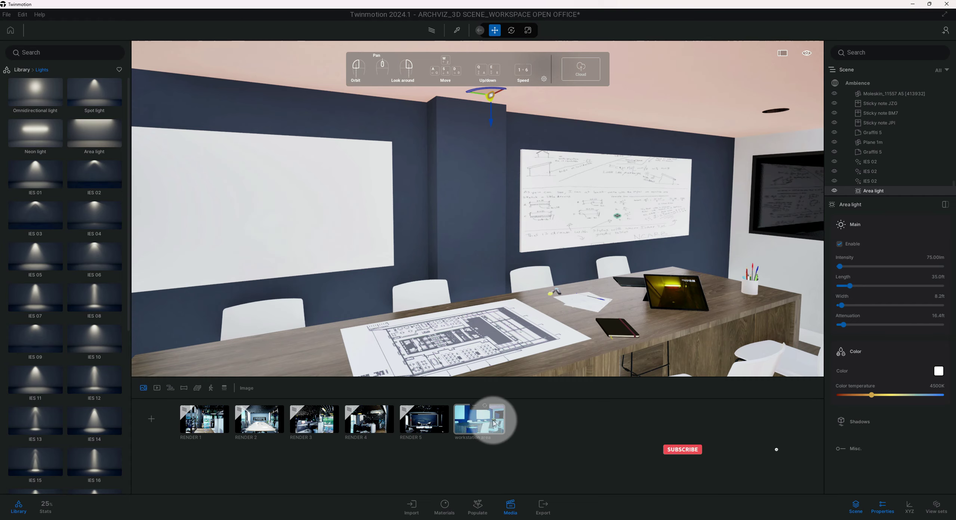
- Reframe the workstation area camera on the table, written whiteboard and wall-mounted screen, and update the saved image
{"action": "middle_click_drag", "start_coordinate": [581, 249], "coordinate": [569, 283]}
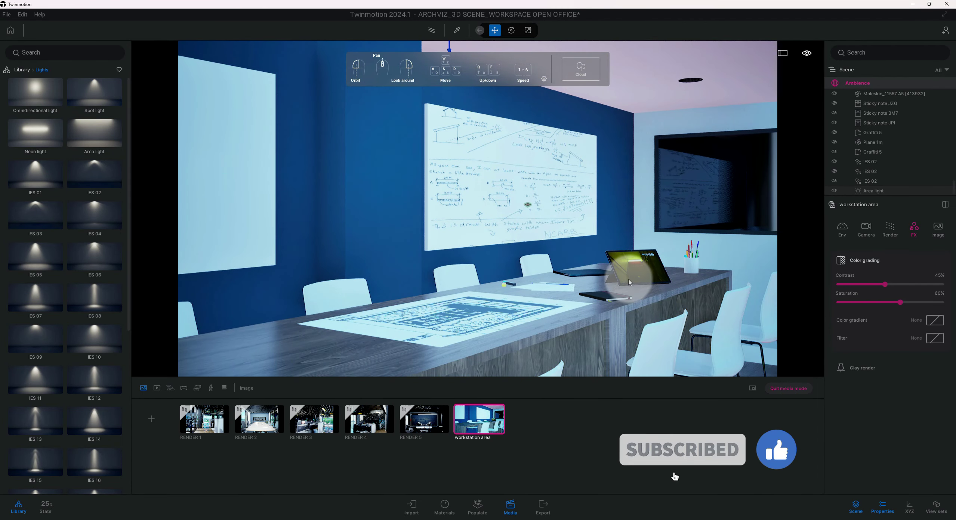
{"action": "left_click_drag", "start_coordinate": [635, 288], "coordinate": [664, 291]}
{"action": "scroll", "coordinate": [636, 294], "scroll_direction": "up", "scroll_amount": 1}
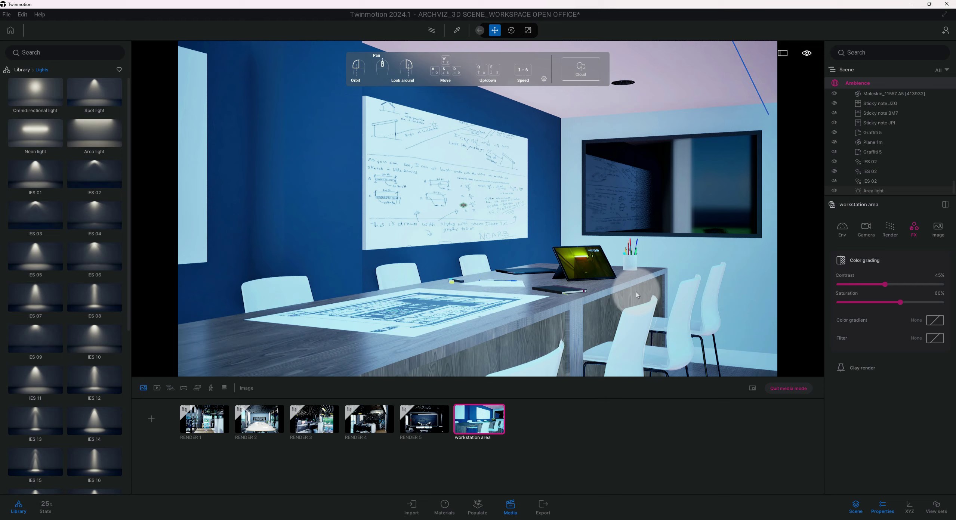
{"action": "scroll", "coordinate": [636, 294], "scroll_direction": "up", "scroll_amount": 1}
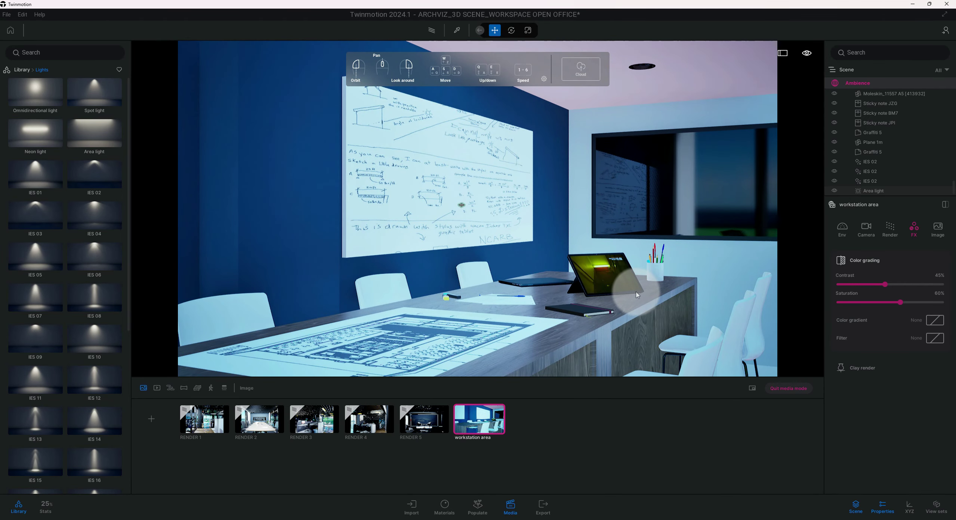
{"action": "left_click_drag", "start_coordinate": [637, 295], "coordinate": [589, 337]}
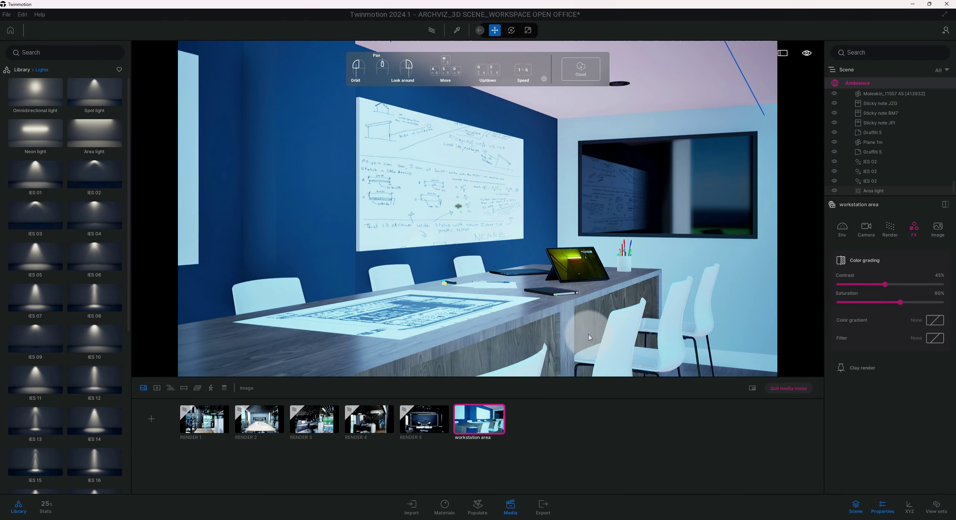
{"action": "mouse_move", "coordinate": [477, 407]}
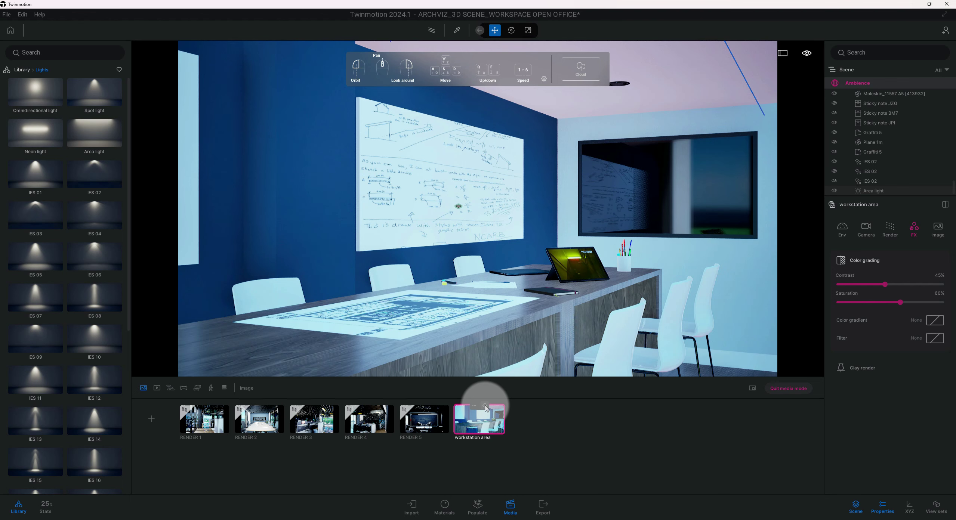
{"action": "left_click", "coordinate": [485, 406]}
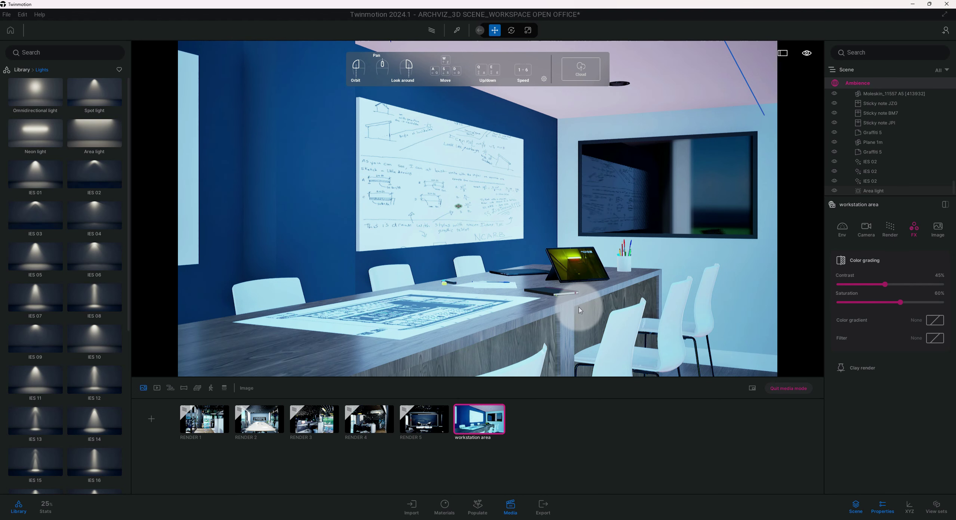
- Rotate the white stool nearest the wall-mounted screen by -30° about its vertical axis
{"action": "left_click_drag", "start_coordinate": [570, 324], "coordinate": [570, 354]}
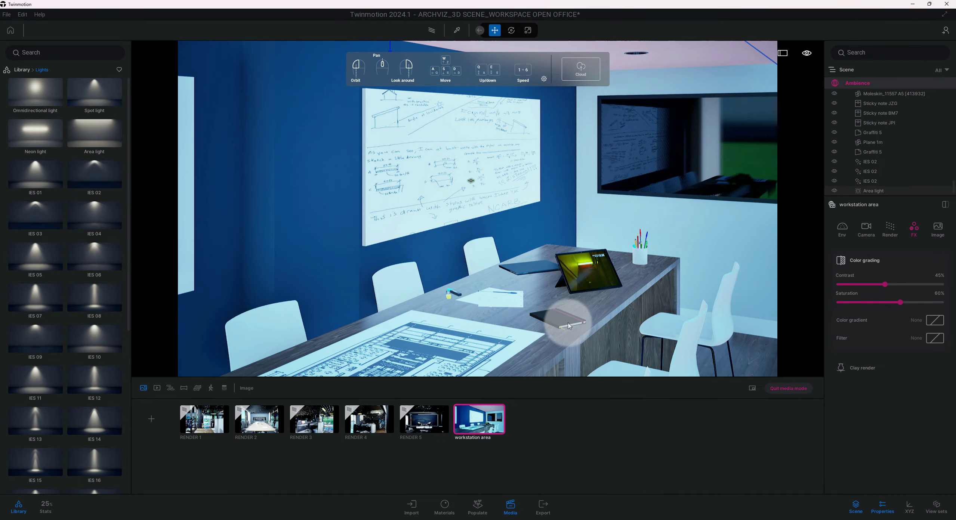
{"action": "scroll", "coordinate": [576, 316], "scroll_direction": "up", "scroll_amount": 2}
{"action": "left_click", "coordinate": [651, 336]}
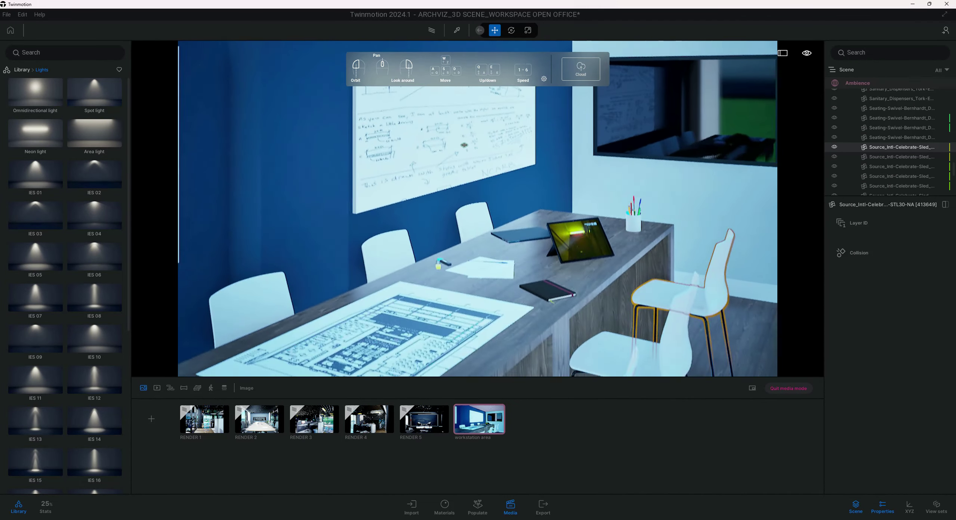
{"action": "right_click_drag", "start_coordinate": [621, 305], "coordinate": [647, 341]}
{"action": "mouse_move", "coordinate": [646, 341]}
{"action": "left_mouse_down"}
{"action": "mouse_move", "coordinate": [647, 368]}
{"action": "mouse_move", "coordinate": [638, 333]}
{"action": "left_mouse_up"}
{"action": "scroll", "coordinate": [638, 333], "scroll_direction": "up", "scroll_amount": 2}
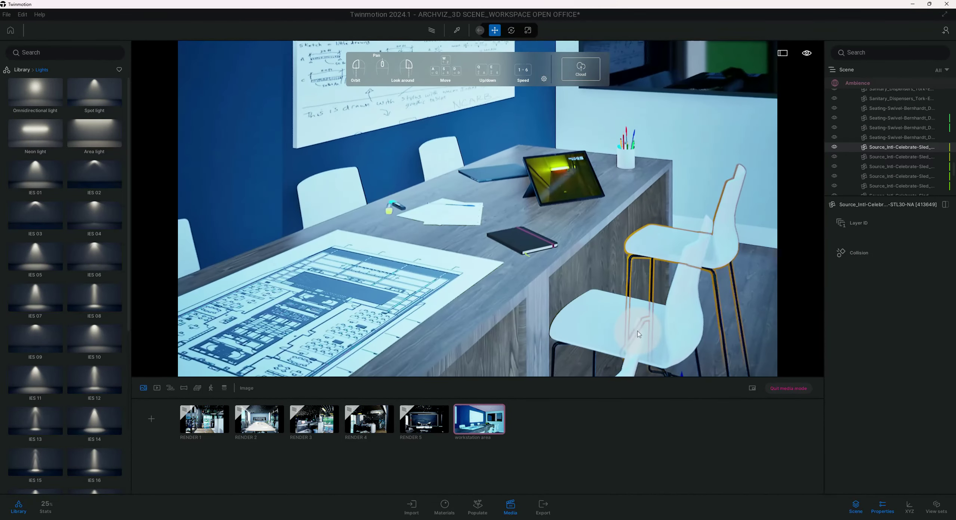
{"action": "scroll", "coordinate": [637, 332], "scroll_direction": "down", "scroll_amount": 3}
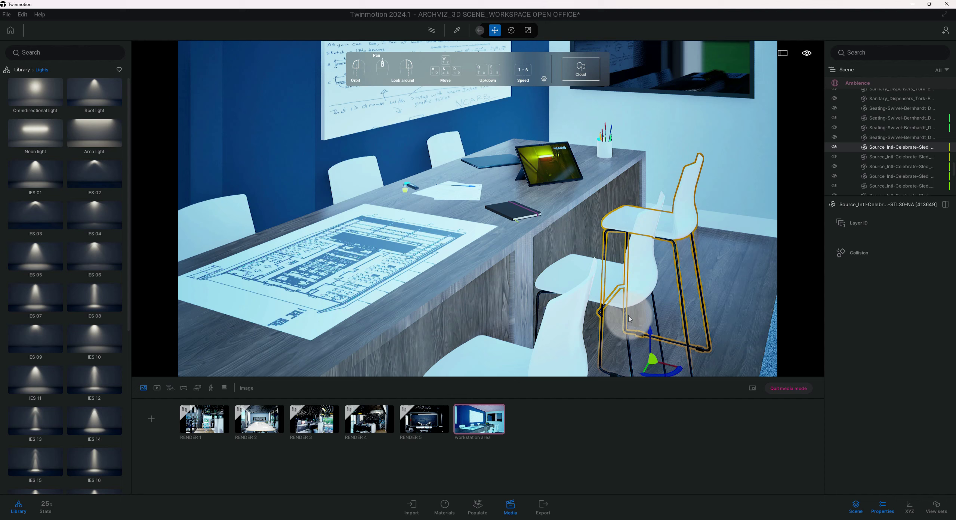
{"action": "middle_click_drag", "start_coordinate": [672, 363], "coordinate": [669, 340]}
{"action": "left_click", "coordinate": [668, 352]}
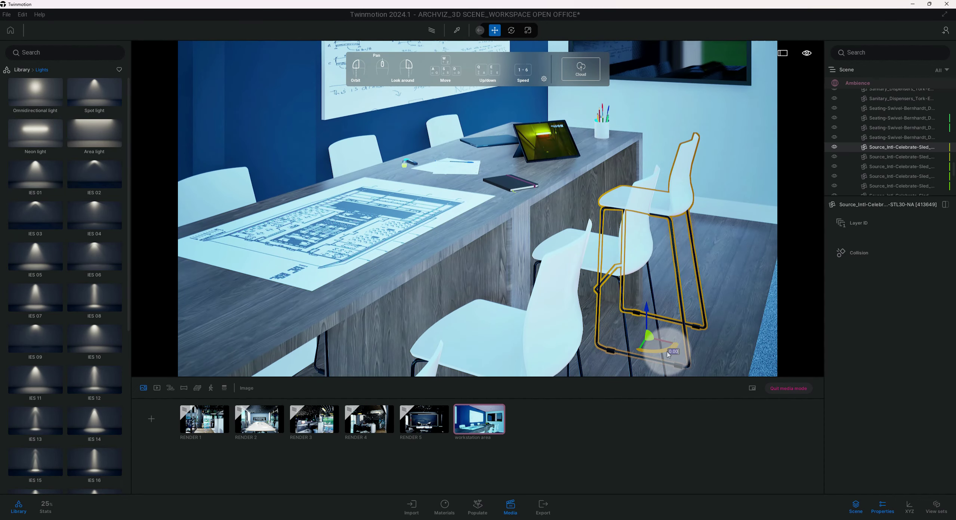
{"action": "type", "text": "-3"}
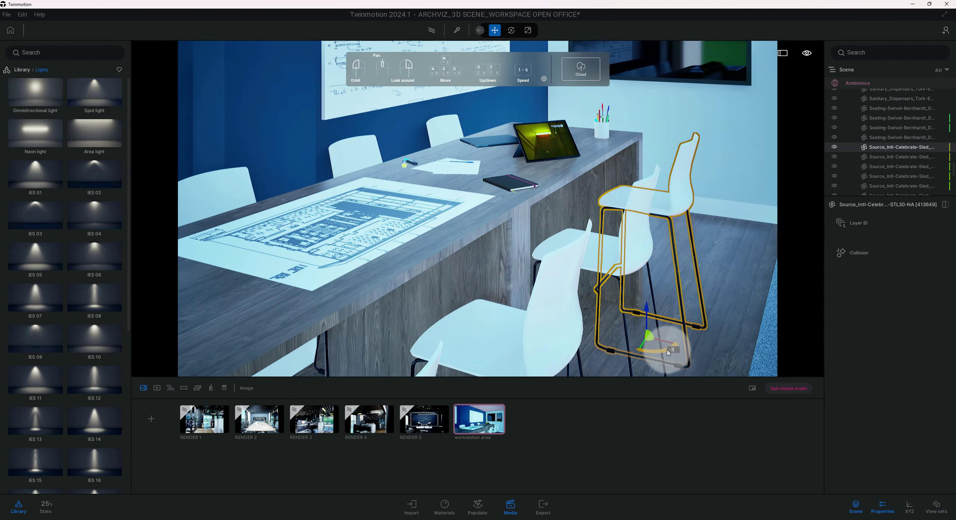
{"action": "type", "text": "0"}
{"action": "key", "text": "Return"}
- Rotate the middle stool on the whiteboard side of the table about its vertical axis
{"action": "middle_click_drag", "start_coordinate": [649, 335], "coordinate": [390, 197]}
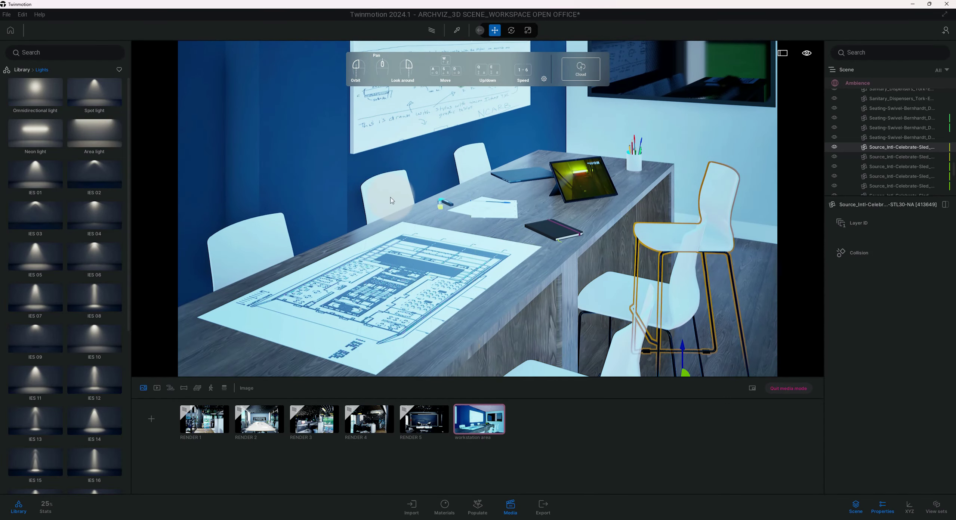
{"action": "left_click", "coordinate": [391, 197]}
{"action": "middle_click_drag", "start_coordinate": [463, 318], "coordinate": [430, 363]}
{"action": "left_click", "coordinate": [430, 364]}
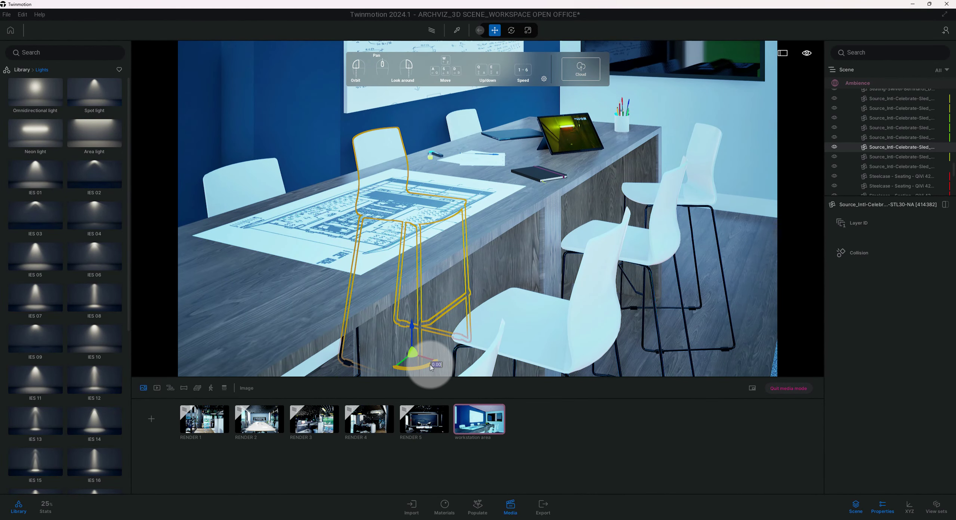
{"action": "key", "text": "Return"}
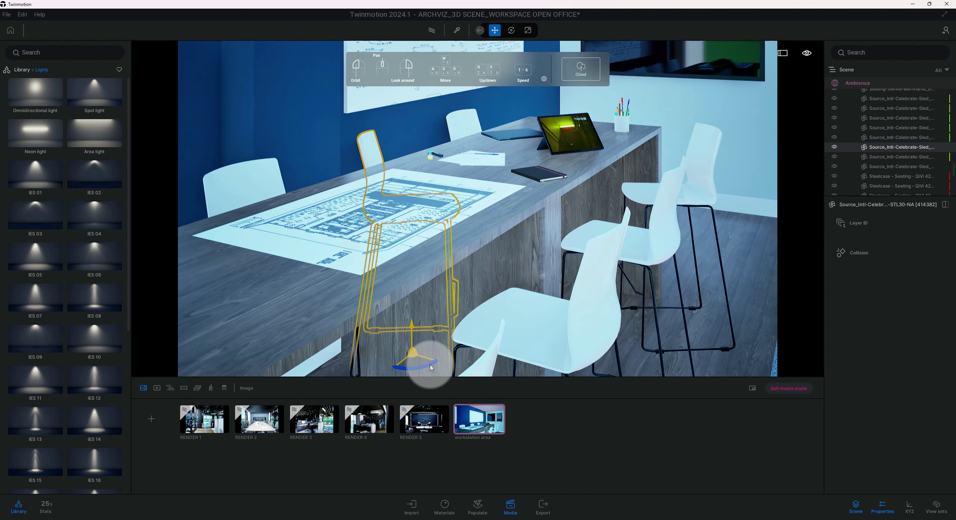
{"action": "left_click_drag", "start_coordinate": [440, 281], "coordinate": [439, 284]}
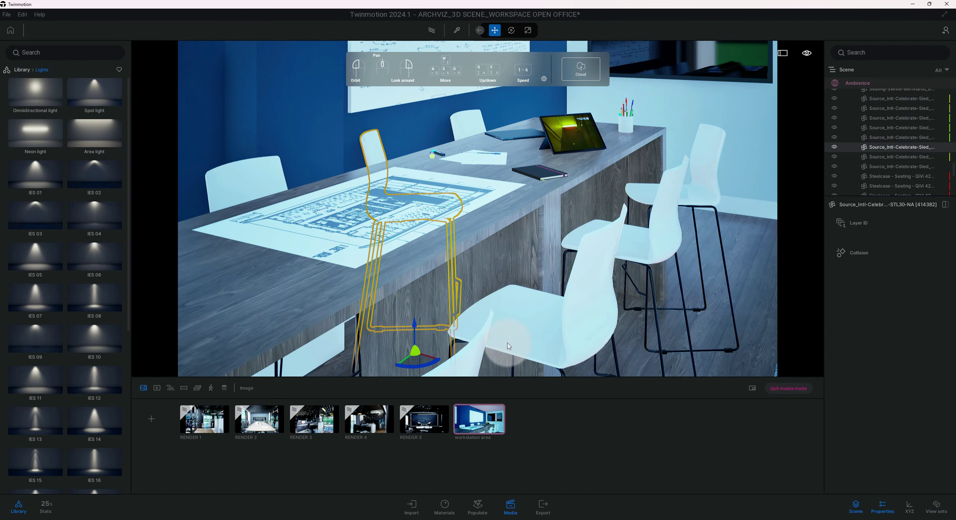
- Return to the workstation area image, look towards the ceiling and select the area light
{"action": "left_click", "coordinate": [499, 425]}
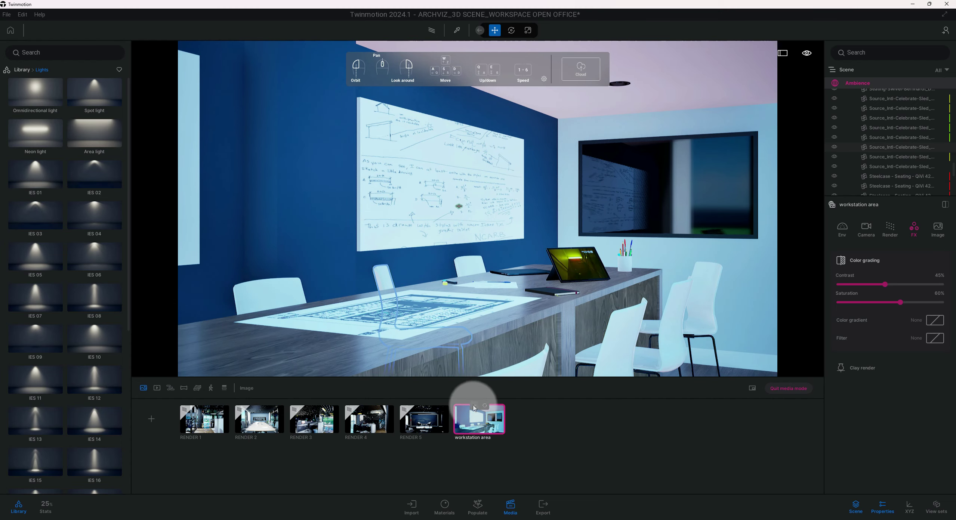
{"action": "middle_click_drag", "start_coordinate": [569, 184], "coordinate": [568, 200]}
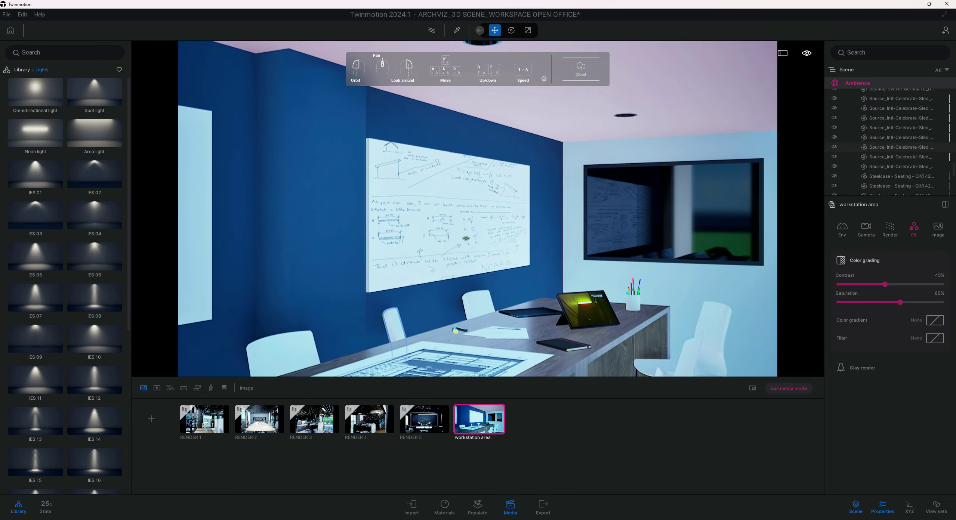
{"action": "left_click_drag", "start_coordinate": [568, 200], "coordinate": [519, 211]}
{"action": "middle_click_drag", "start_coordinate": [519, 211], "coordinate": [638, 187]}
{"action": "middle_click_drag", "start_coordinate": [569, 204], "coordinate": [582, 228]}
{"action": "left_click_drag", "start_coordinate": [569, 204], "coordinate": [569, 183]}
{"action": "right_click_drag", "start_coordinate": [570, 205], "coordinate": [569, 164]}
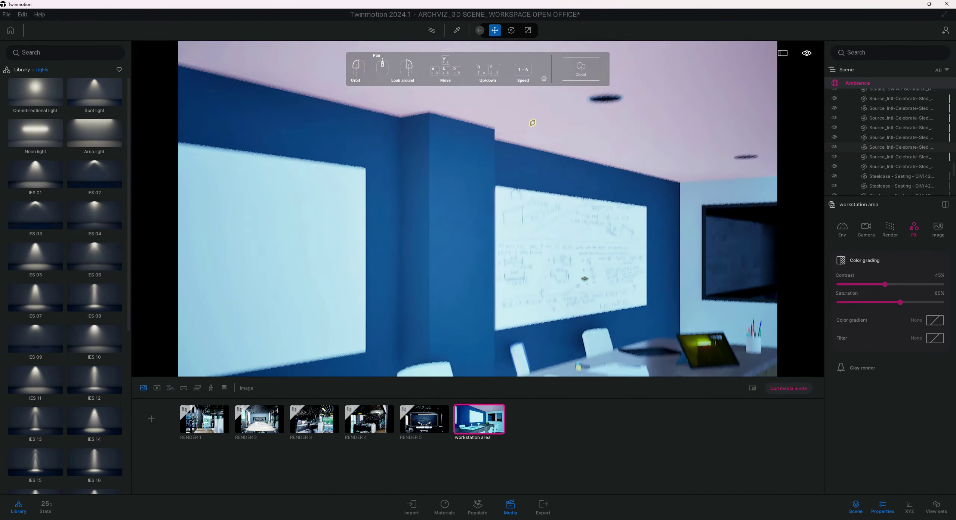
{"action": "middle_click_drag", "start_coordinate": [546, 141], "coordinate": [585, 118]}
{"action": "left_click", "coordinate": [535, 158]}
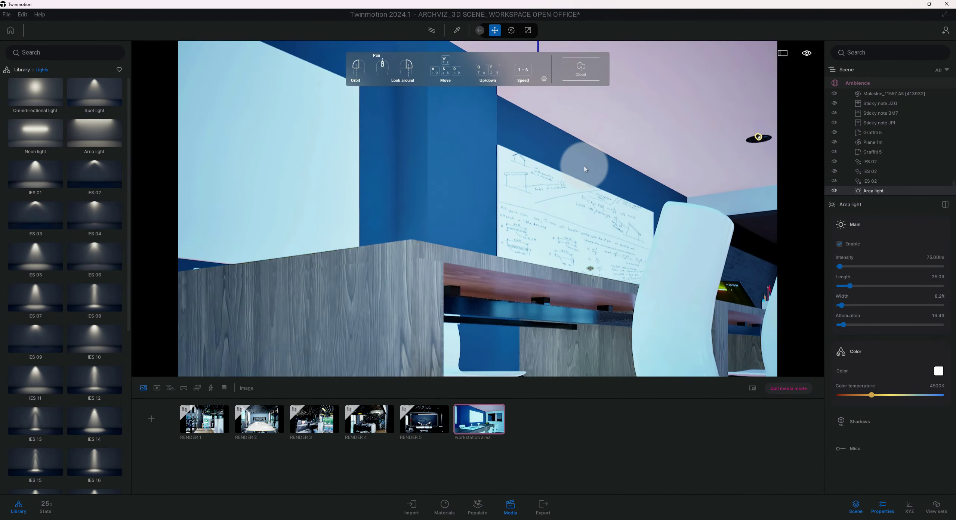
{"action": "right_click_drag", "start_coordinate": [585, 168], "coordinate": [585, 132]}
{"action": "middle_click_drag", "start_coordinate": [585, 169], "coordinate": [562, 194]}
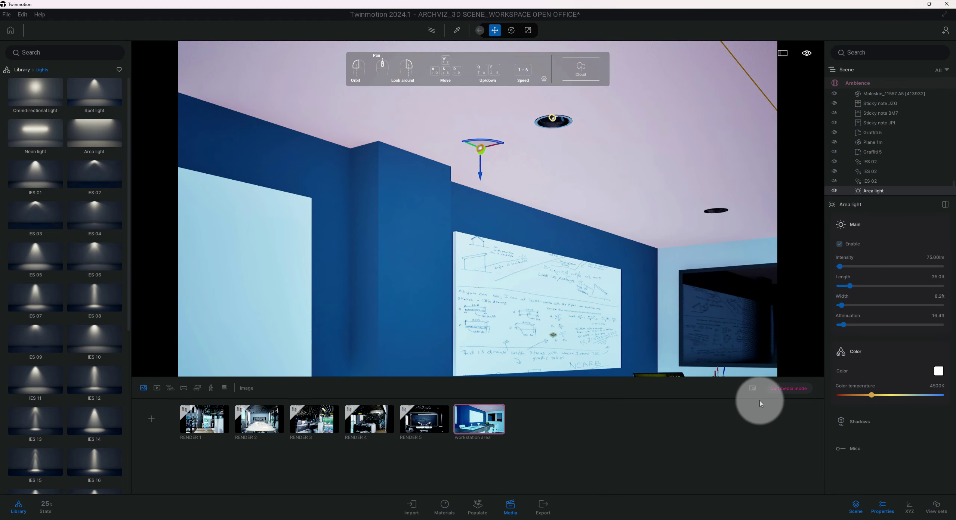
- Quit media mode and sample the material of the recessed ceiling light with the material picker
{"action": "left_click", "coordinate": [789, 388]}
{"action": "left_click_drag", "start_coordinate": [666, 325], "coordinate": [561, 216]}
{"action": "left_click", "coordinate": [457, 30]}
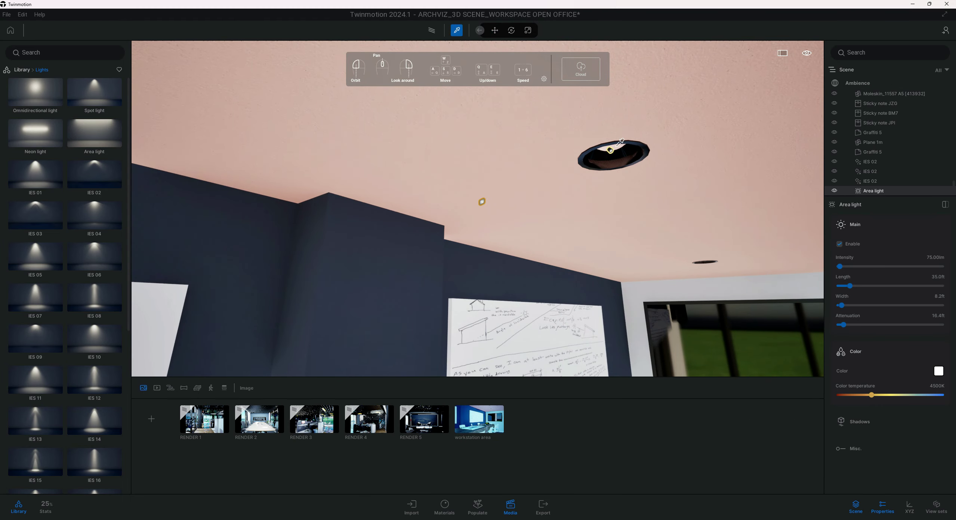
{"action": "left_click", "coordinate": [618, 145]}
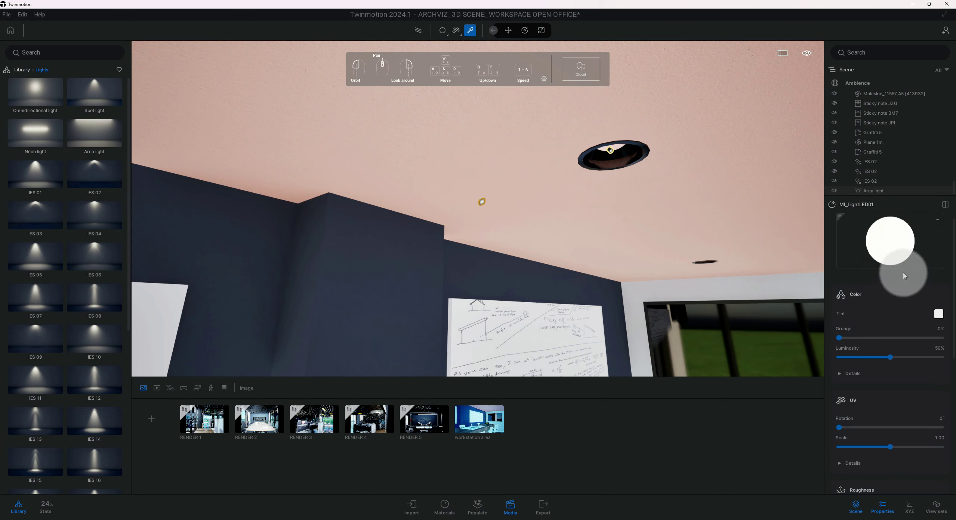
- Reopen the workstation area image and switch its rendering mode to Path tracer
{"action": "left_click", "coordinate": [504, 417]}
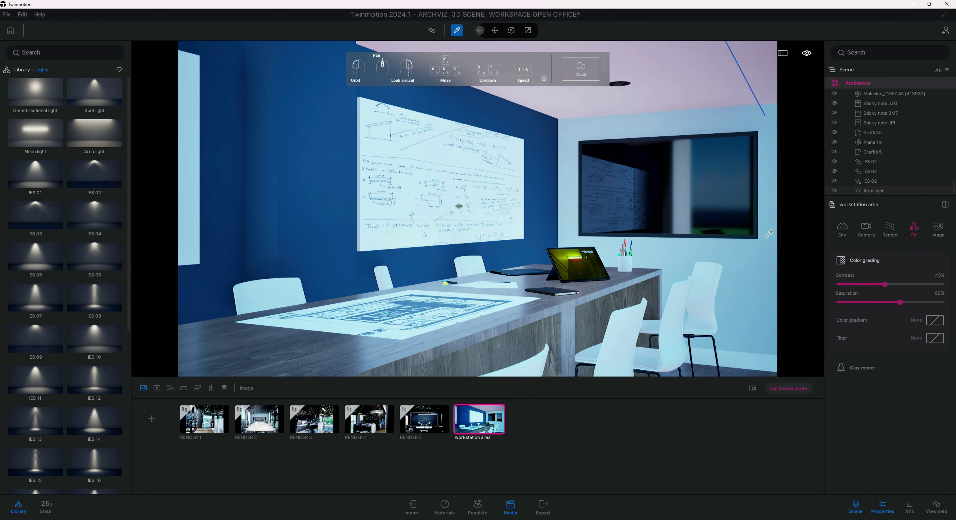
{"action": "left_click", "coordinate": [890, 229]}
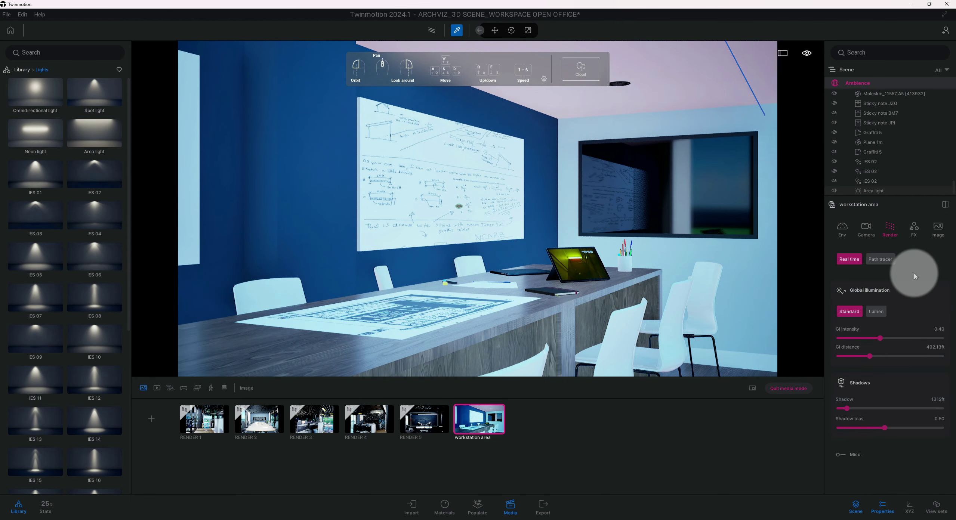
{"action": "left_click", "coordinate": [880, 259]}
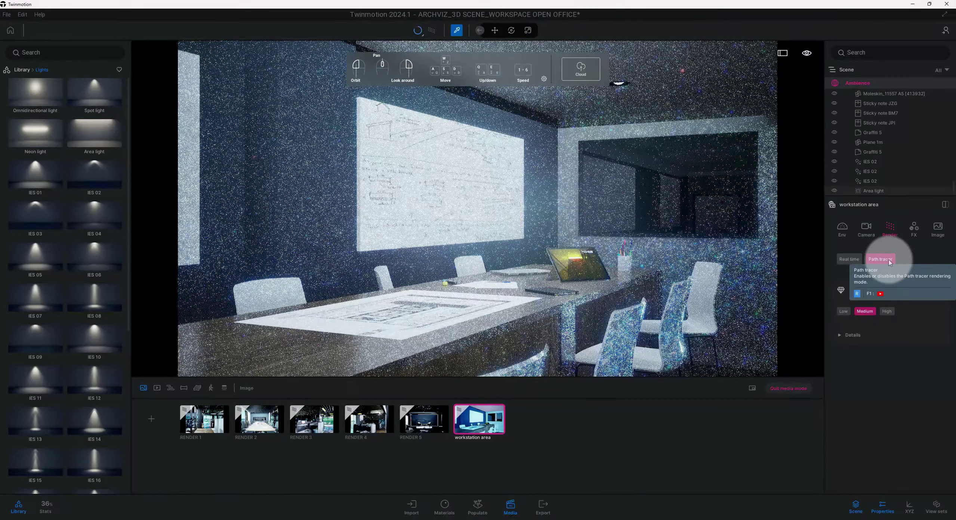
- Apply the High quality preset to the path tracer and set its samples per pixel to 3000
{"action": "left_click", "coordinate": [858, 333]}
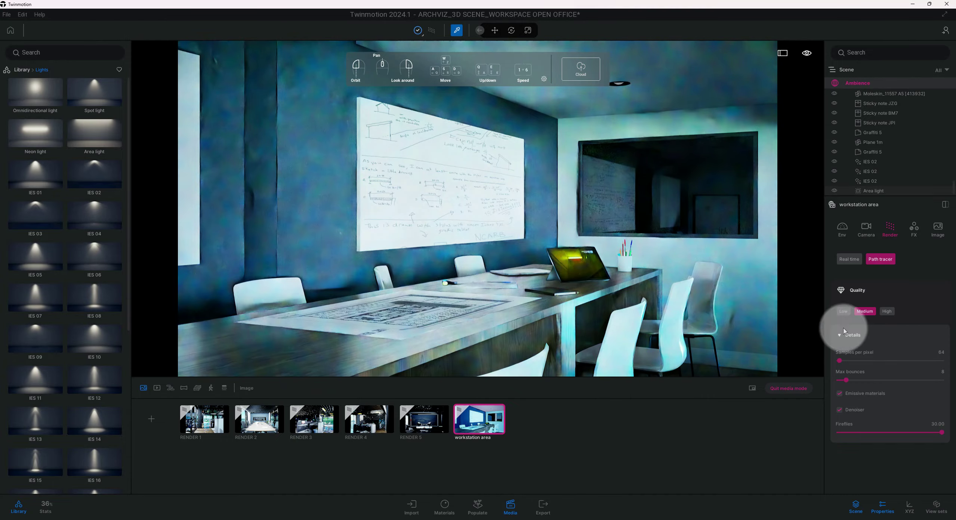
{"action": "left_click", "coordinate": [886, 312]}
{"action": "left_click", "coordinate": [856, 336]}
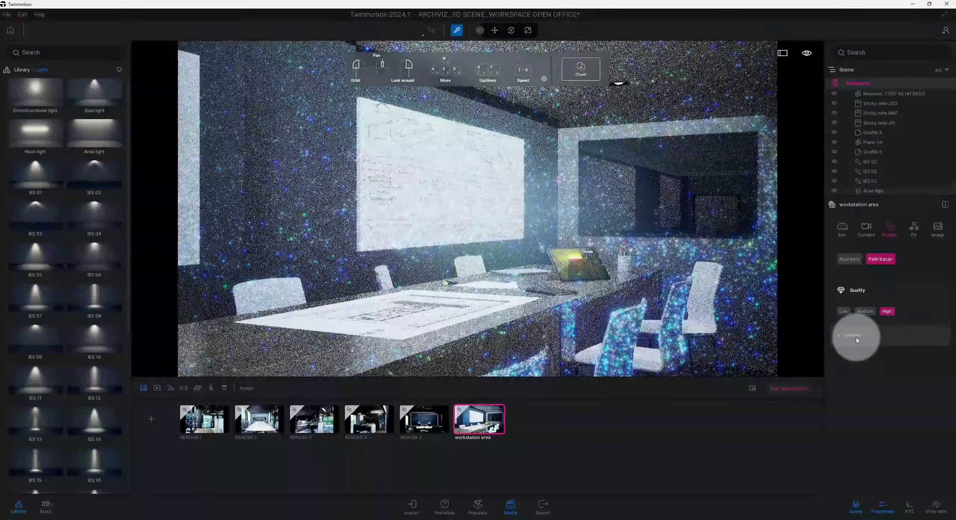
{"action": "left_click", "coordinate": [856, 337]}
{"action": "left_click", "coordinate": [940, 352]}
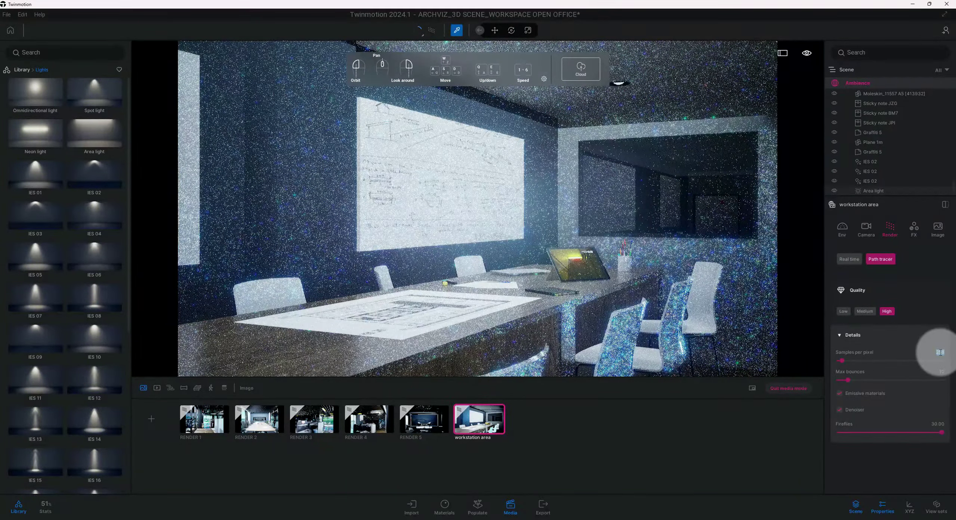
{"action": "type", "text": "3000"}
{"action": "key", "text": "Return"}
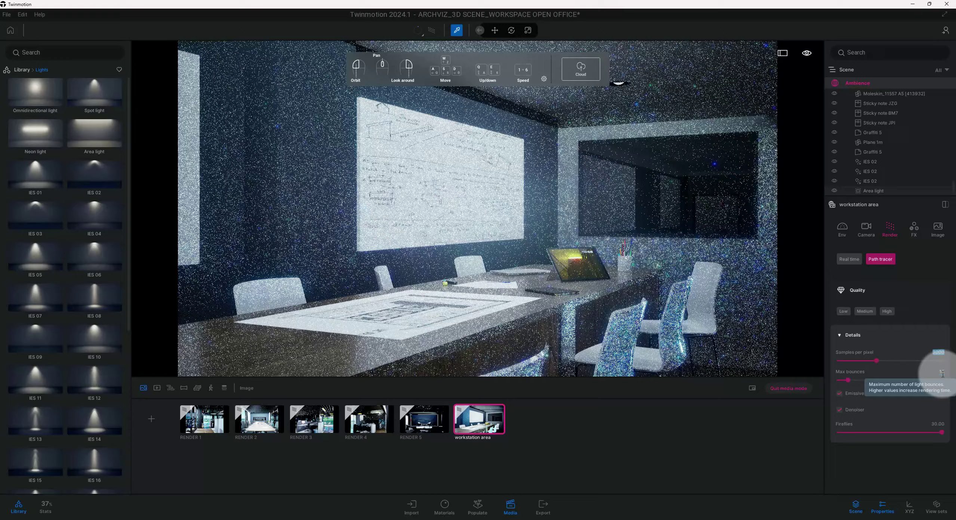
- Set the path tracer's max bounces to 25 and its fireflies value to 15
{"action": "left_click", "coordinate": [942, 373]}
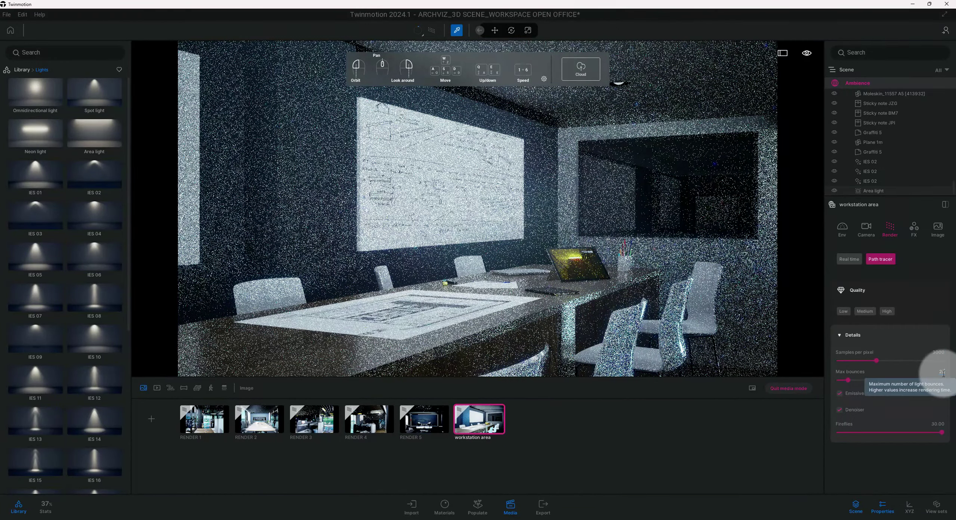
{"action": "key", "text": "Return"}
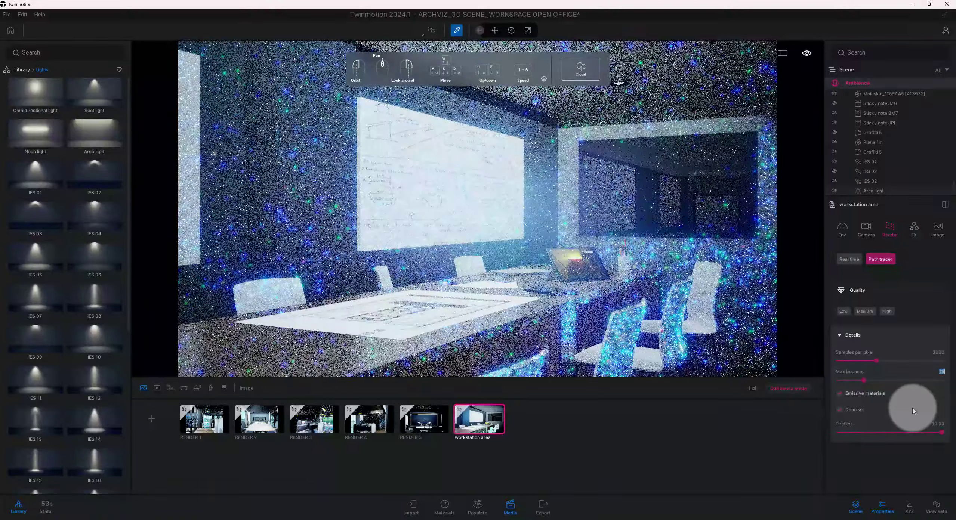
{"action": "left_click", "coordinate": [939, 424]}
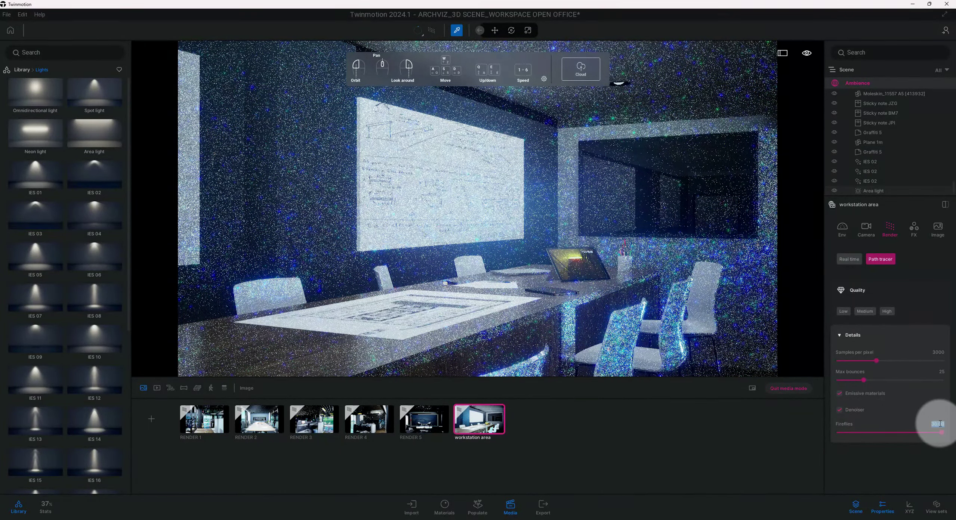
{"action": "type", "text": "5"}
{"action": "key", "text": "Return"}
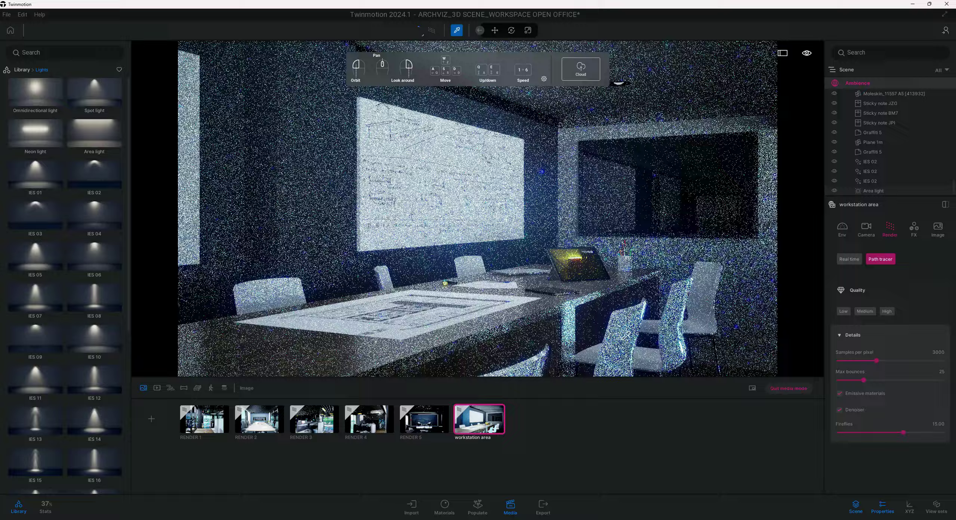
- Place the Pens 03 asset from the user library's ASSETS_SCENE folder on the table, in front of the black notebook
{"action": "scroll", "coordinate": [626, 335], "scroll_direction": "up", "scroll_amount": 1}
{"action": "scroll", "coordinate": [626, 335], "scroll_direction": "up", "scroll_amount": 1}
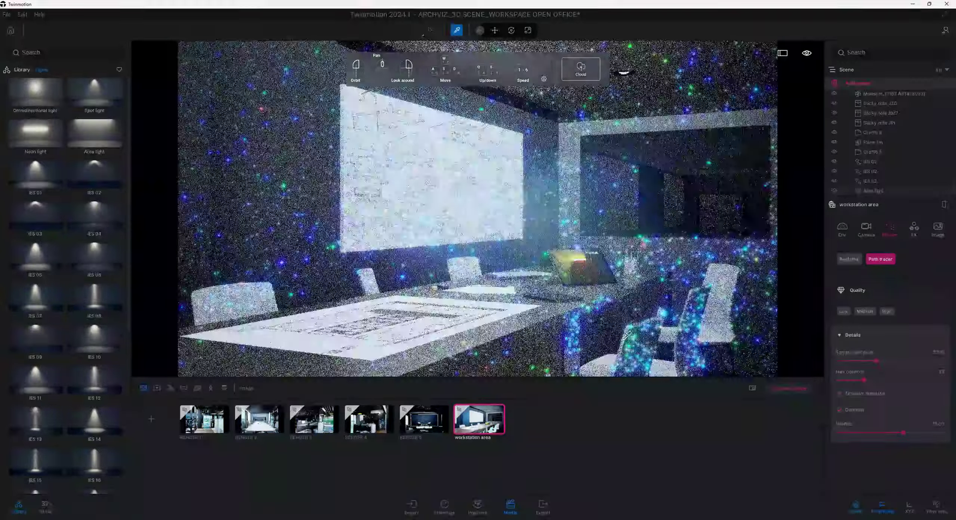
{"action": "key", "text": "w"}
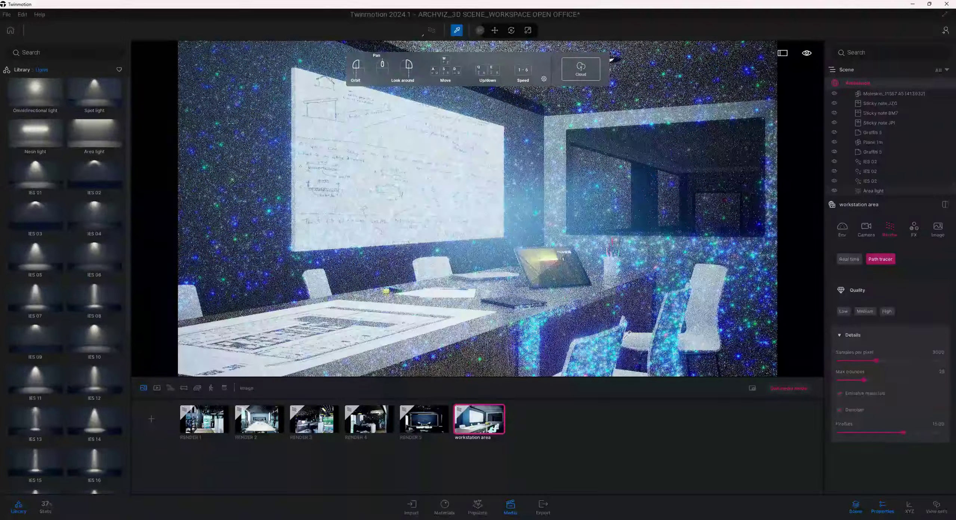
{"action": "key", "text": "w"}
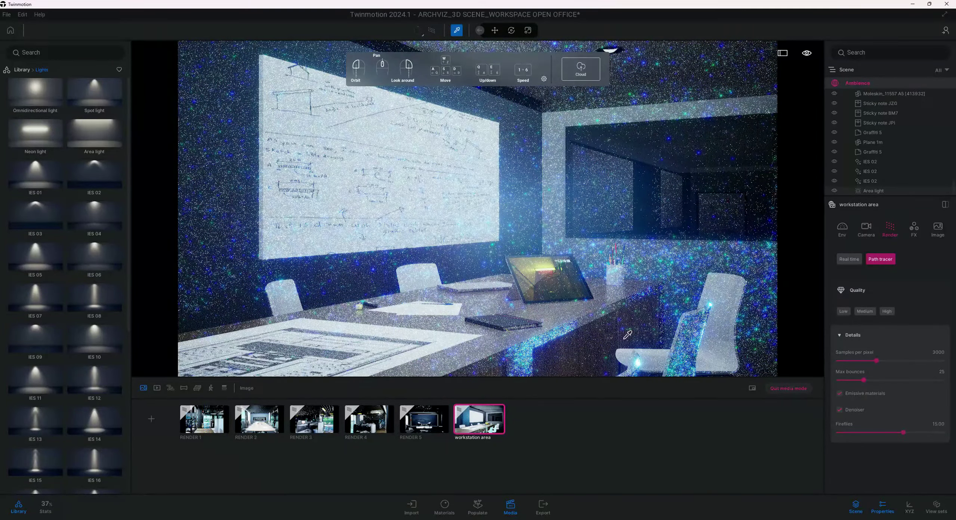
{"action": "left_click", "coordinate": [22, 69]}
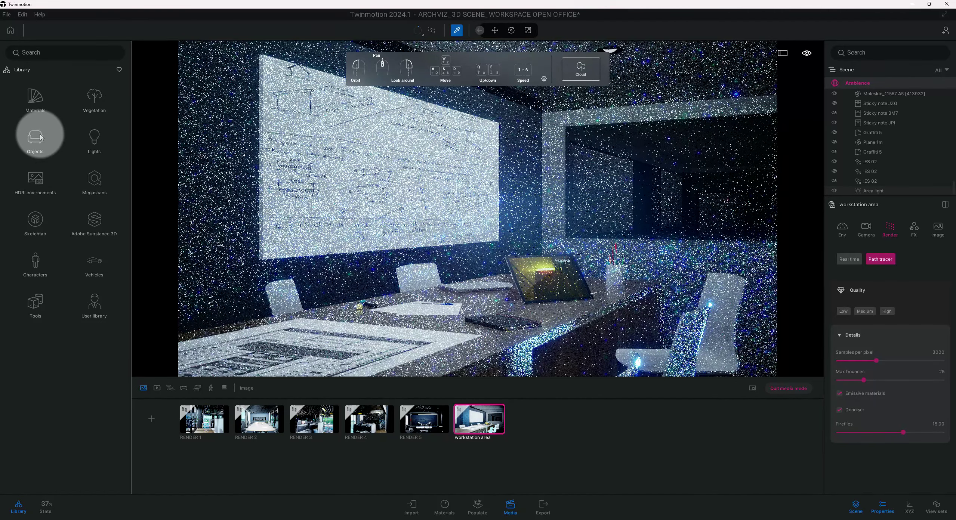
{"action": "left_click", "coordinate": [96, 299]}
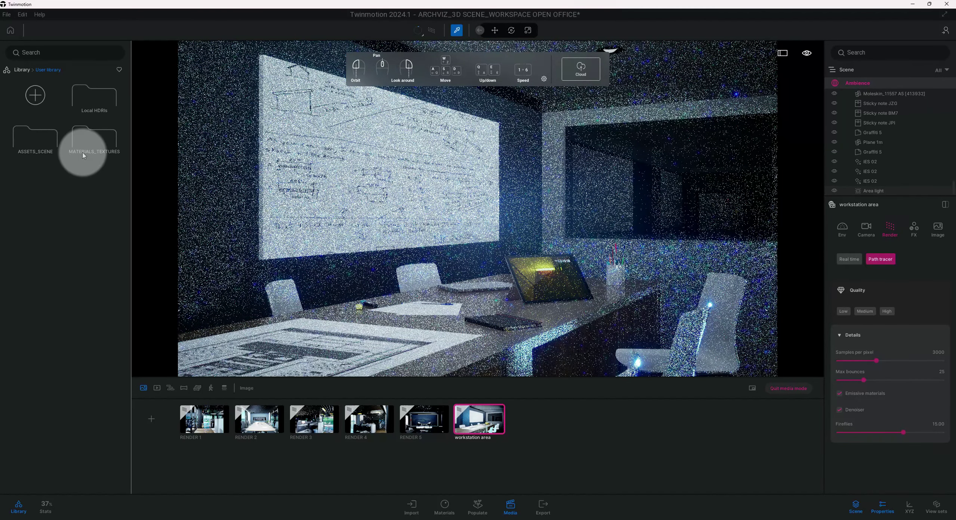
{"action": "double_click", "coordinate": [48, 140]}
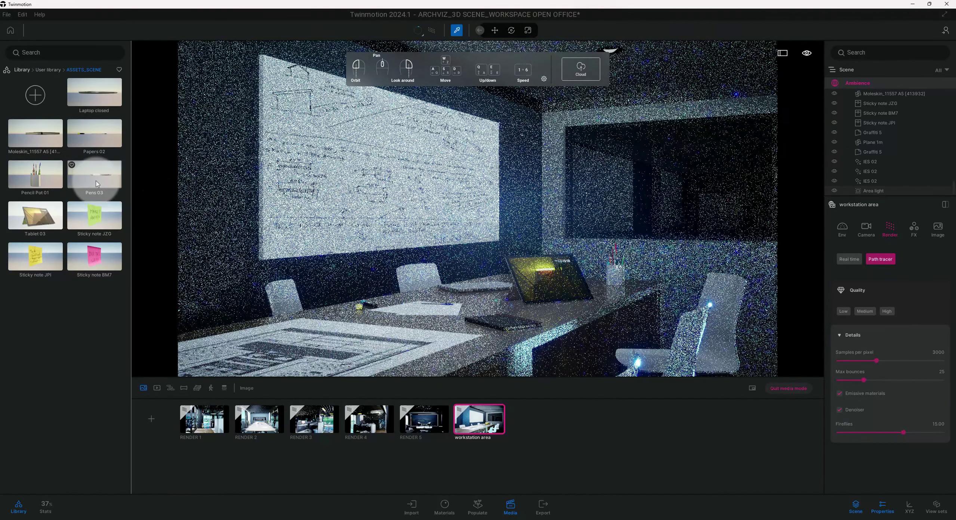
{"action": "left_click", "coordinate": [439, 319]}
{"action": "left_click_drag", "start_coordinate": [470, 343], "coordinate": [471, 351]}
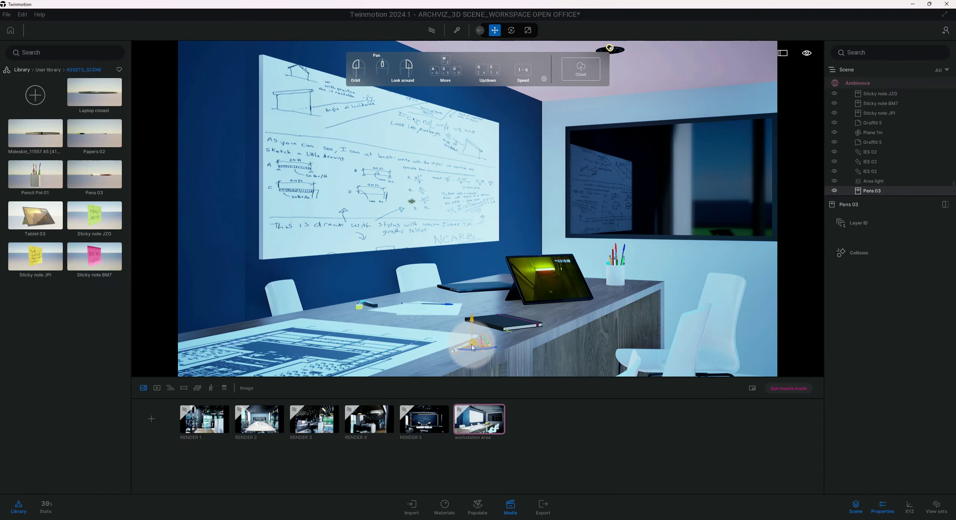
- Return to the workstation area image and open its samples per pixel value for editing
{"action": "left_click", "coordinate": [493, 422]}
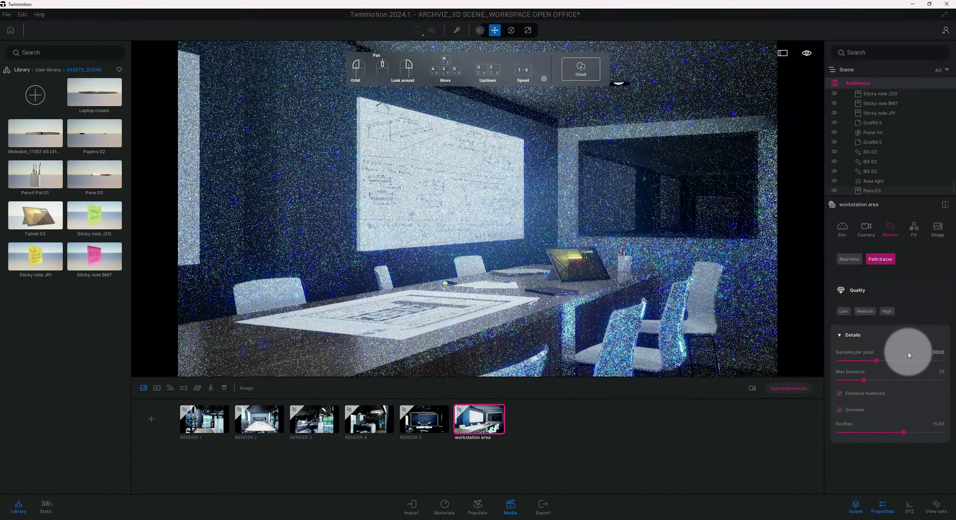
{"action": "left_click", "coordinate": [935, 353]}
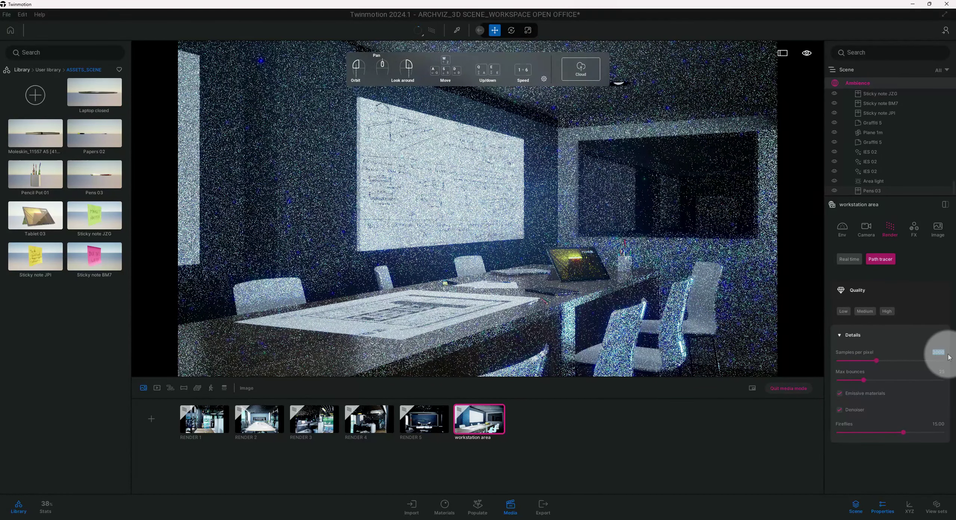